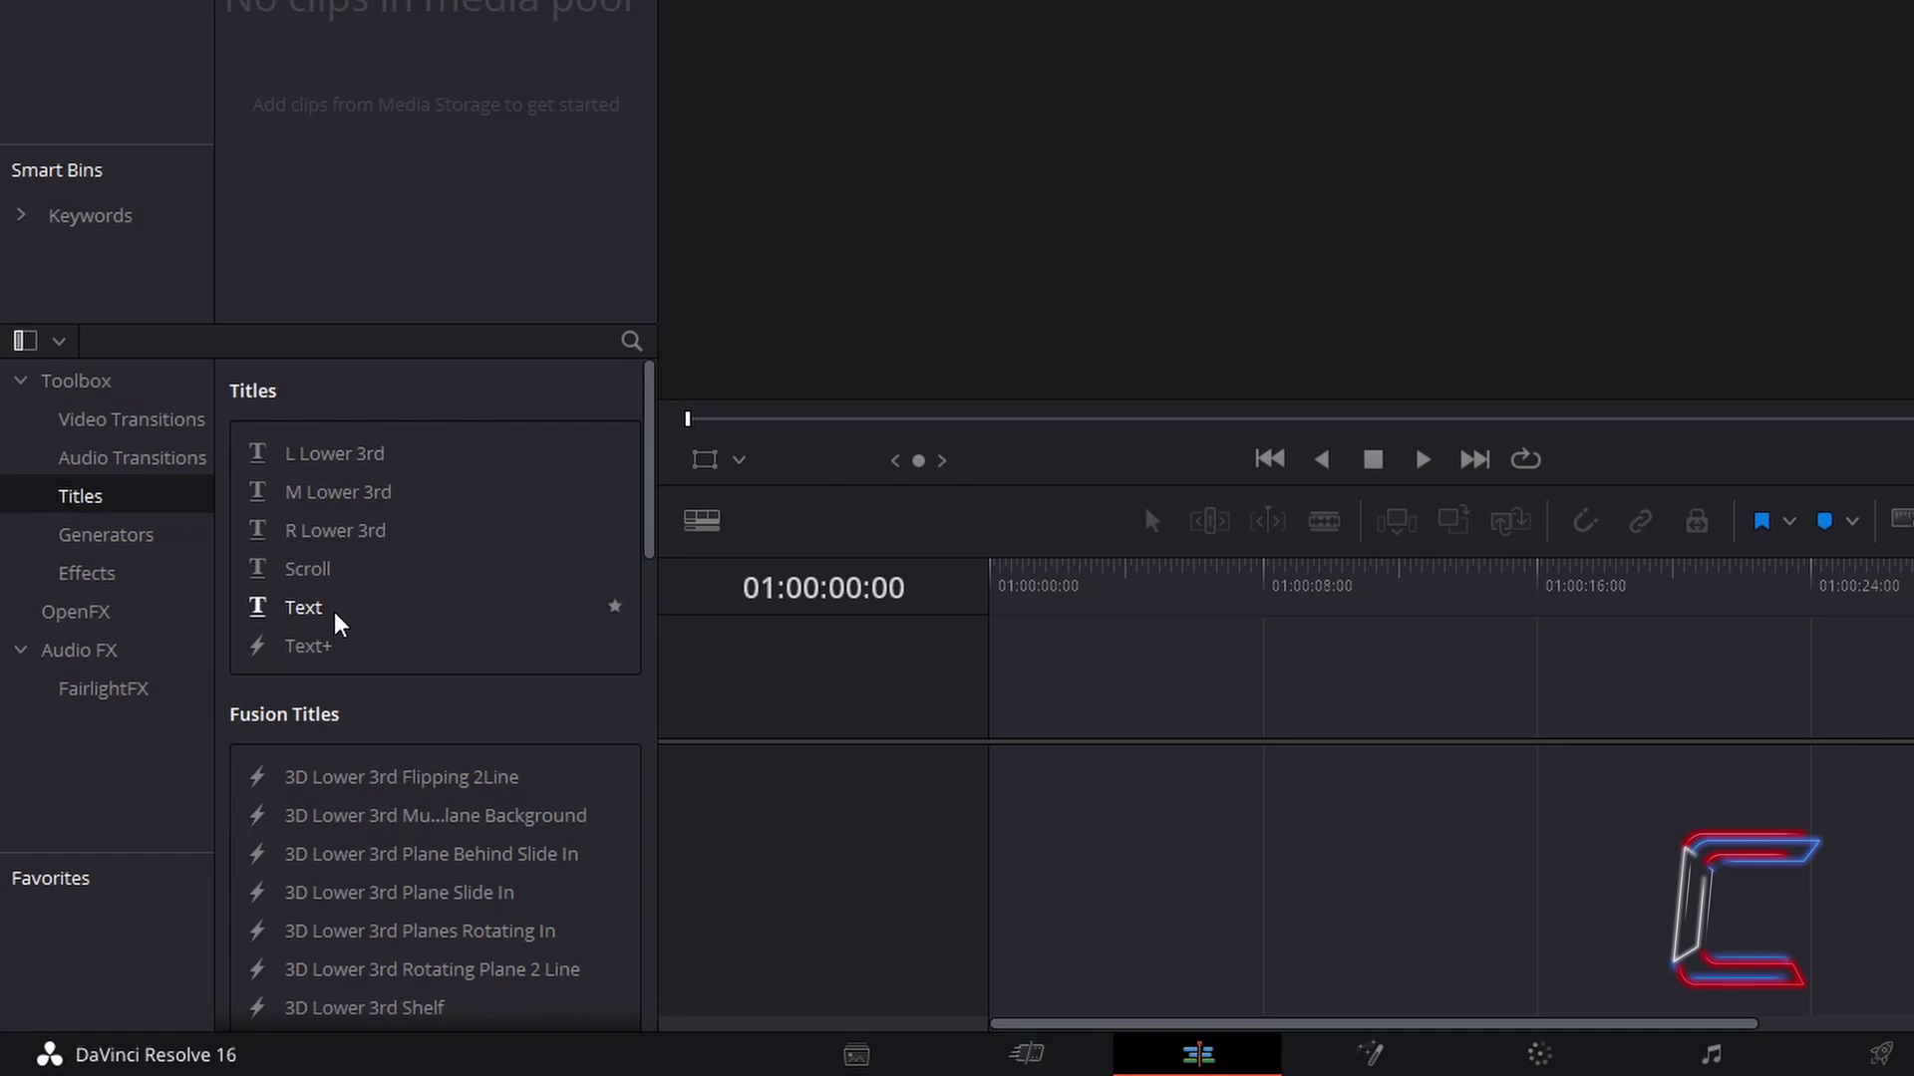
- Place a Text title on Video 1, spanning 01:00:00:00 to about 01:00:05:00
{"action": "left_click_drag", "start_coordinate": [339, 623], "coordinate": [1026, 726]}
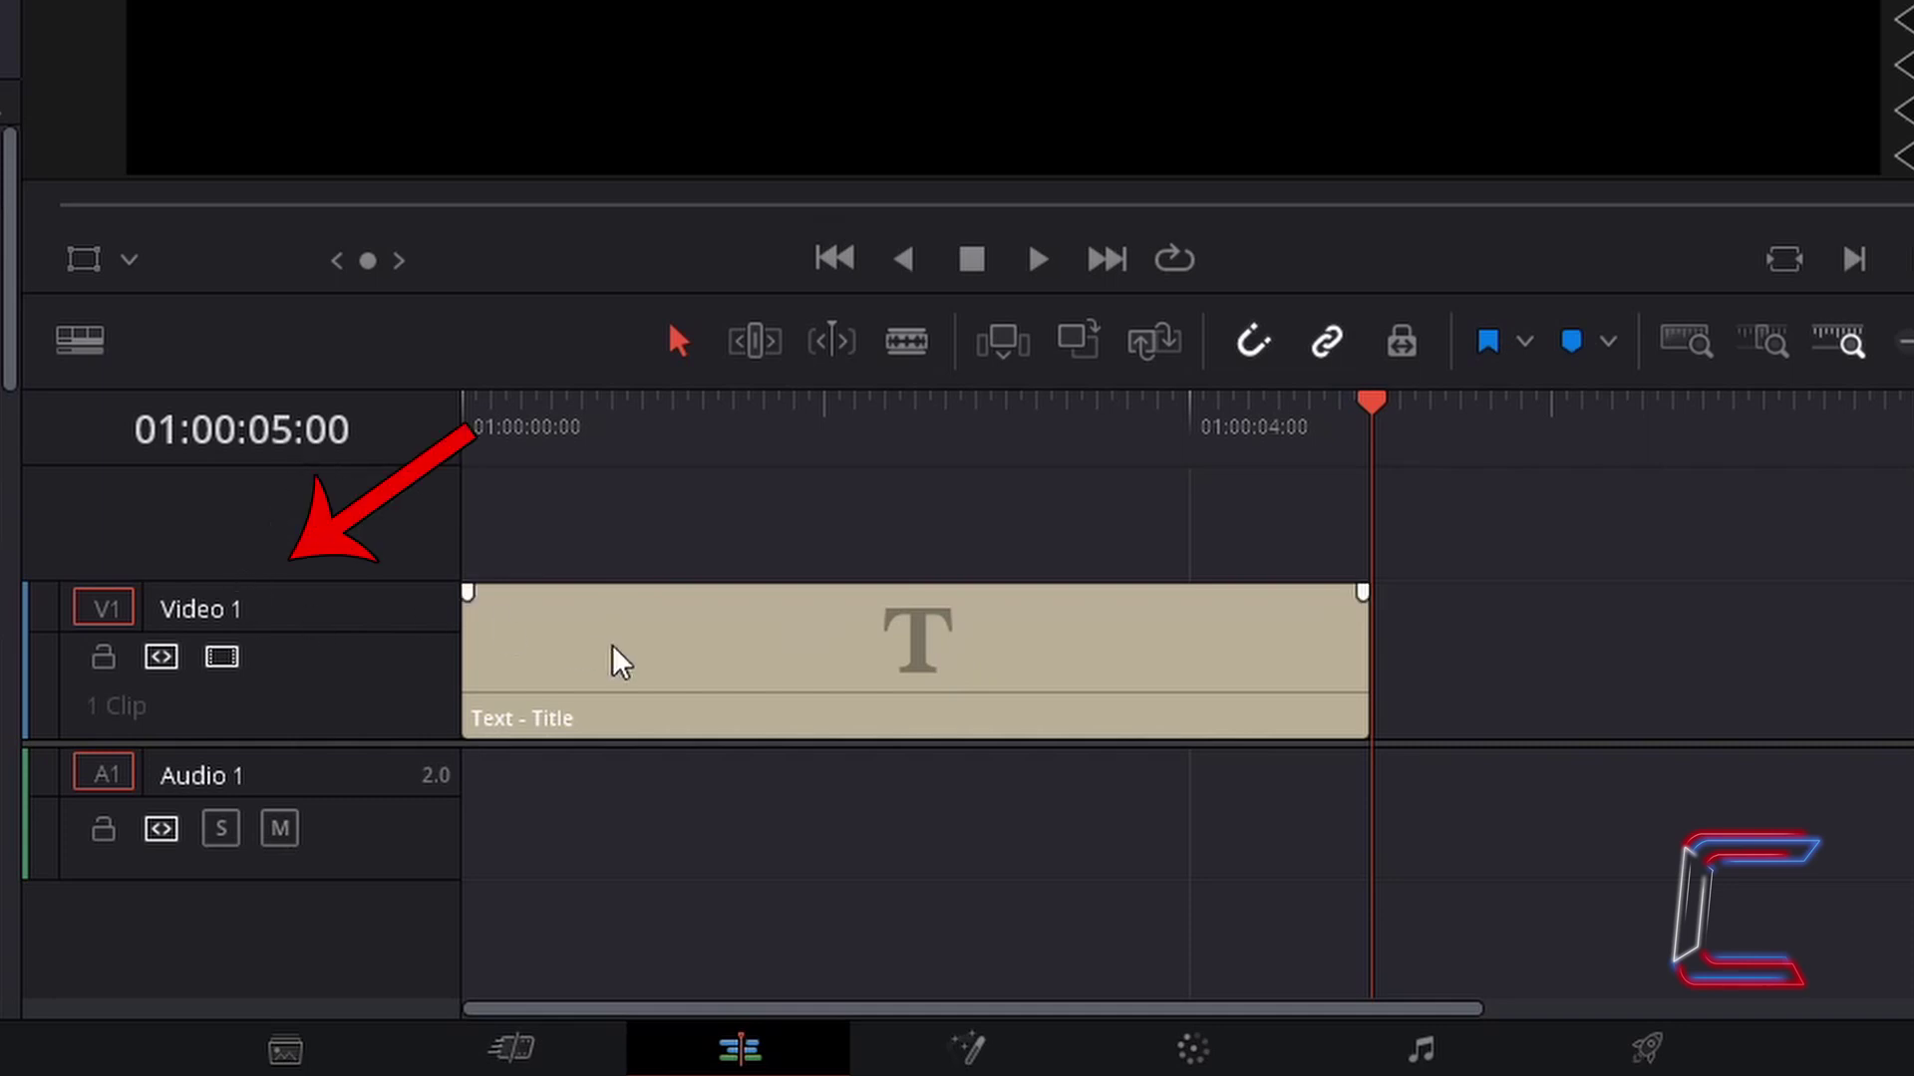
- Change the title text to C0NTI in Lato Bold Italic
{"action": "left_click", "coordinate": [1096, 658]}
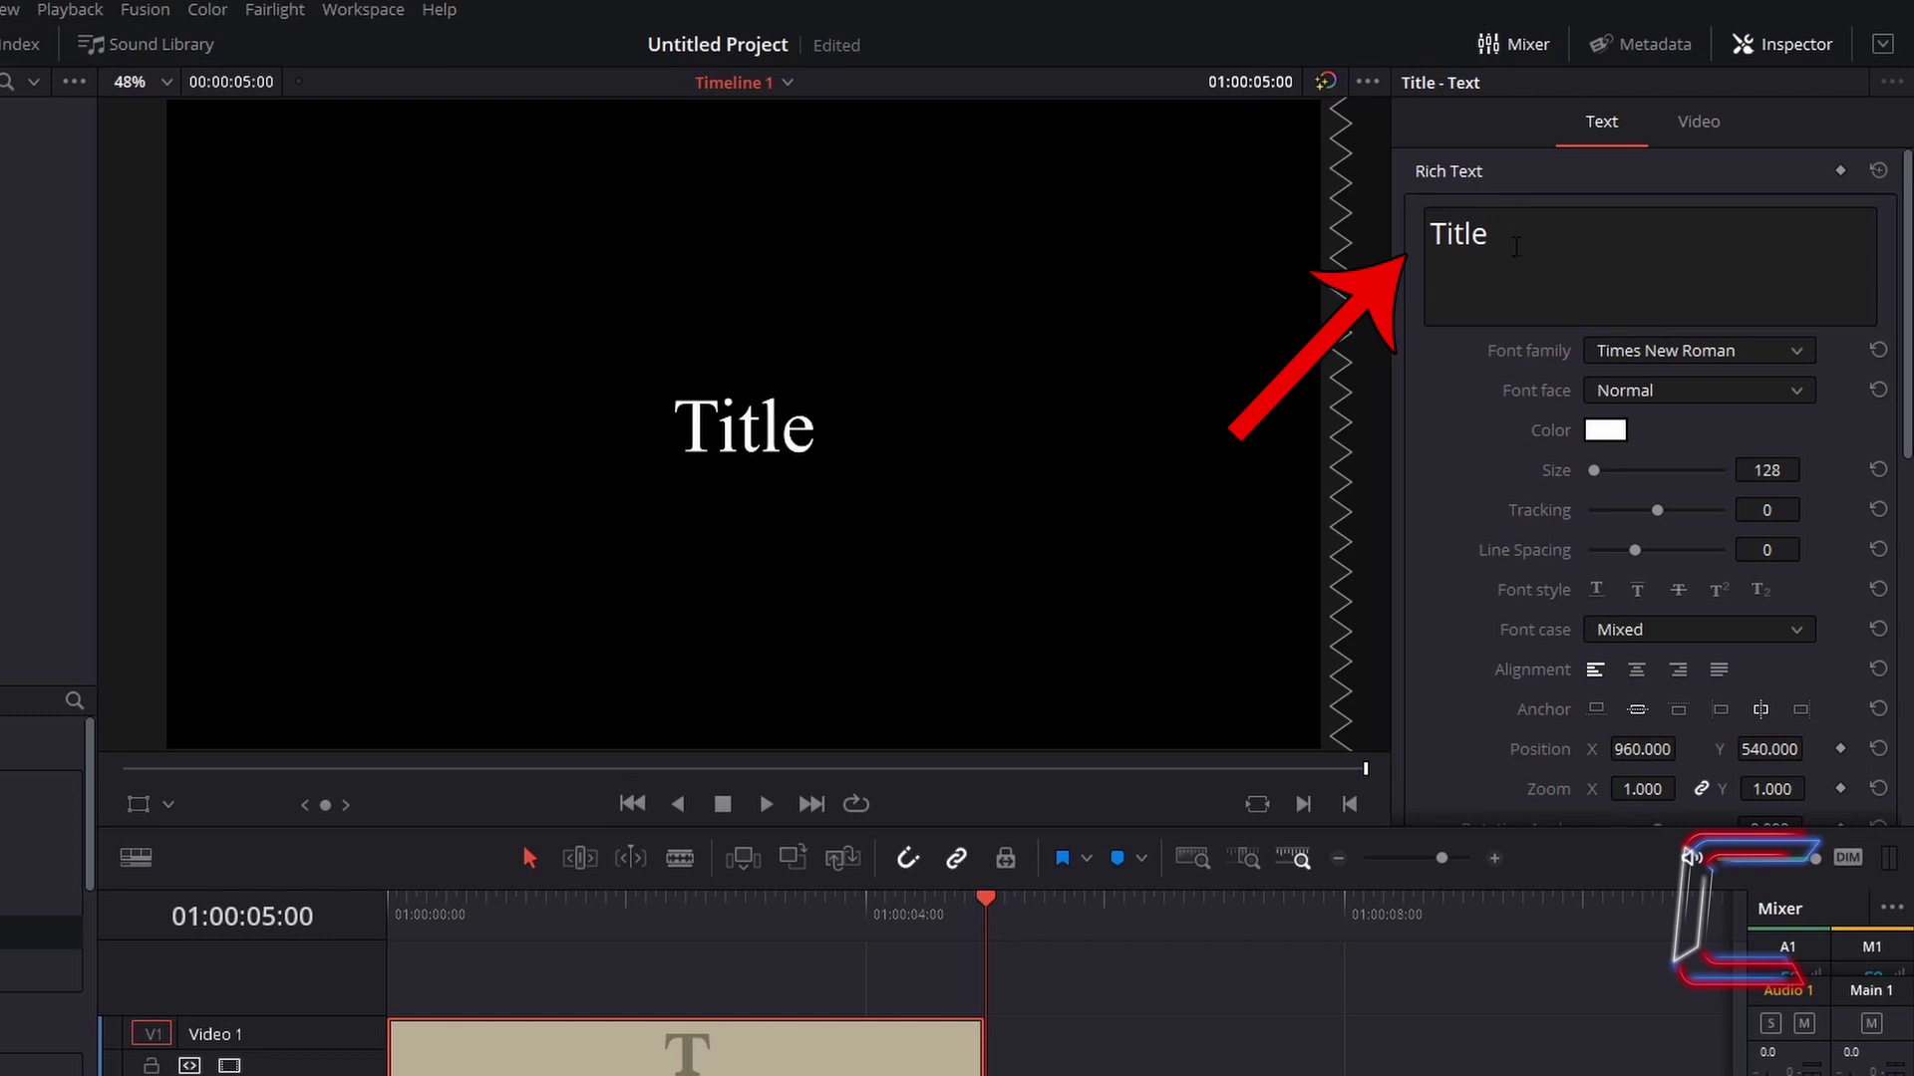
{"action": "triple_click", "coordinate": [1460, 267]}
{"action": "type", "text": "C0NTI"}
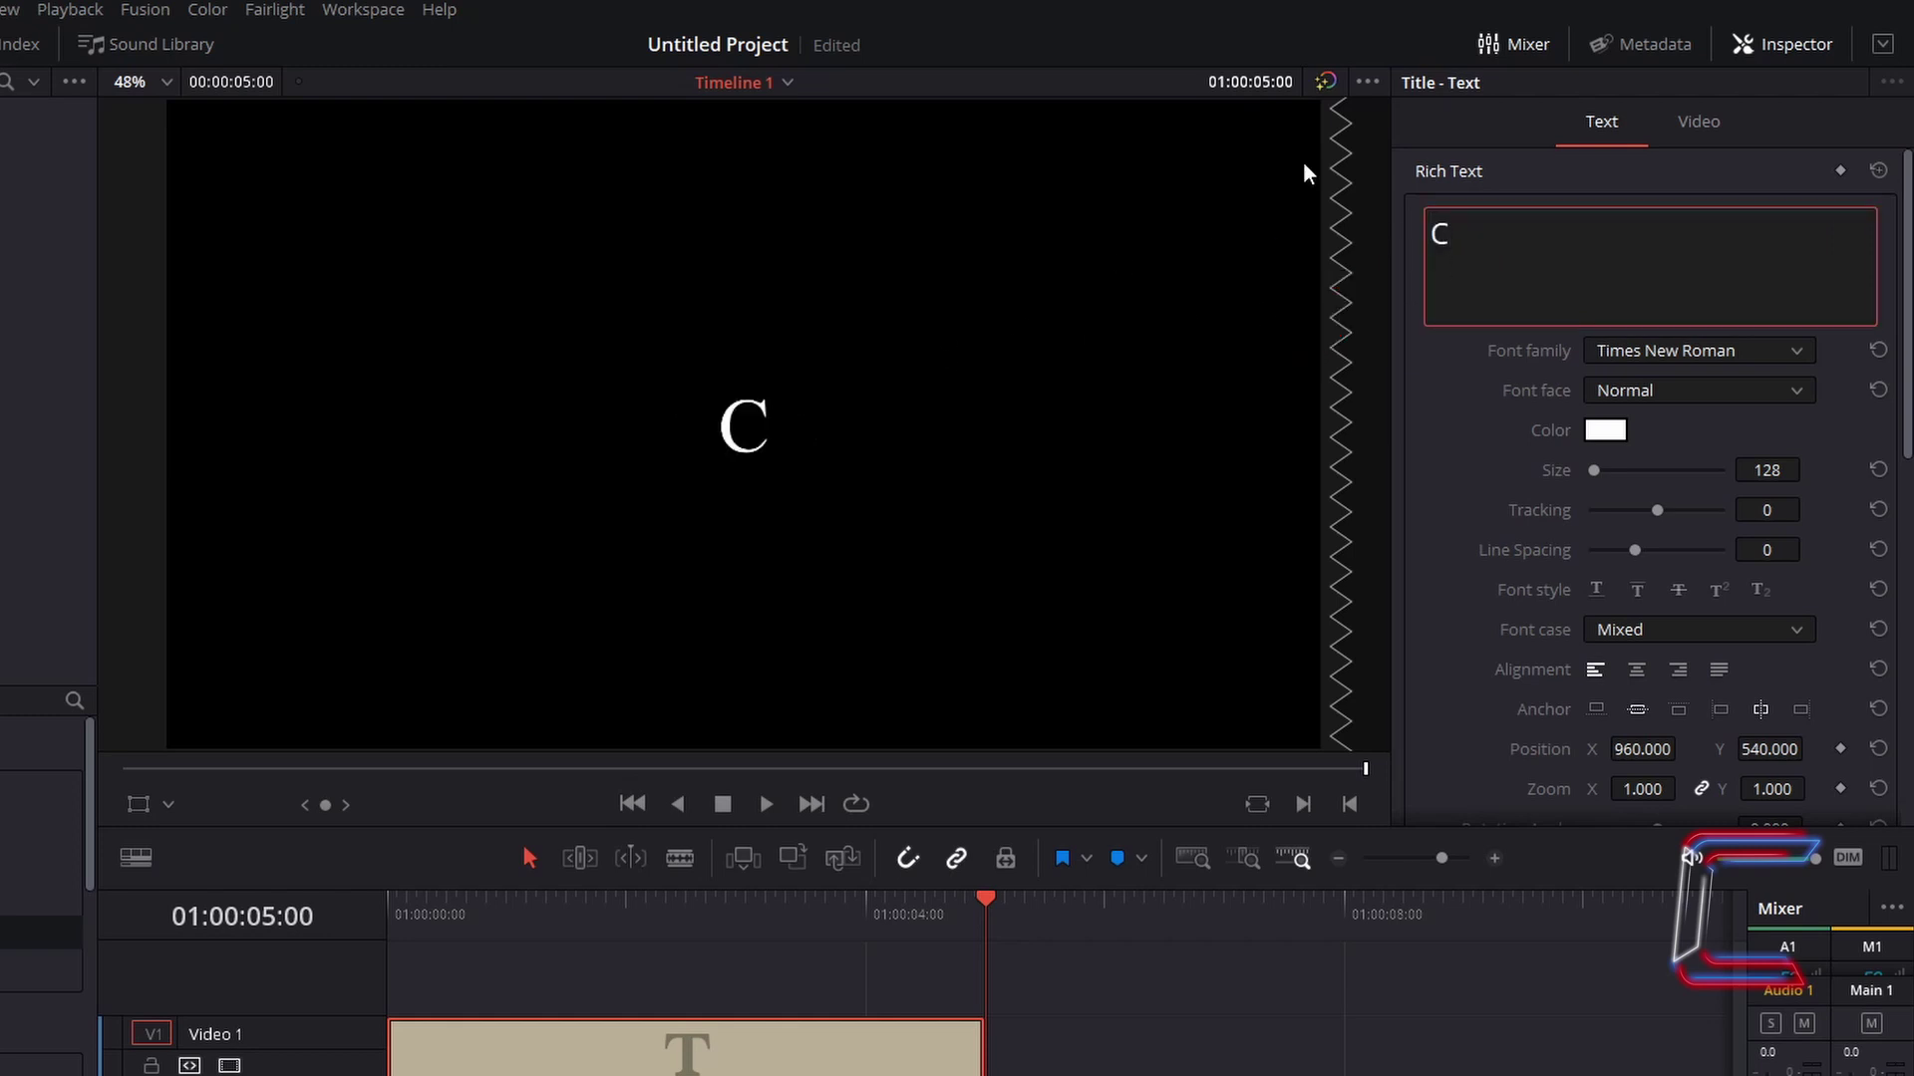
{"action": "left_click", "coordinate": [1773, 348]}
{"action": "scroll", "coordinate": [1702, 436], "scroll_direction": "up", "scroll_amount": 10}
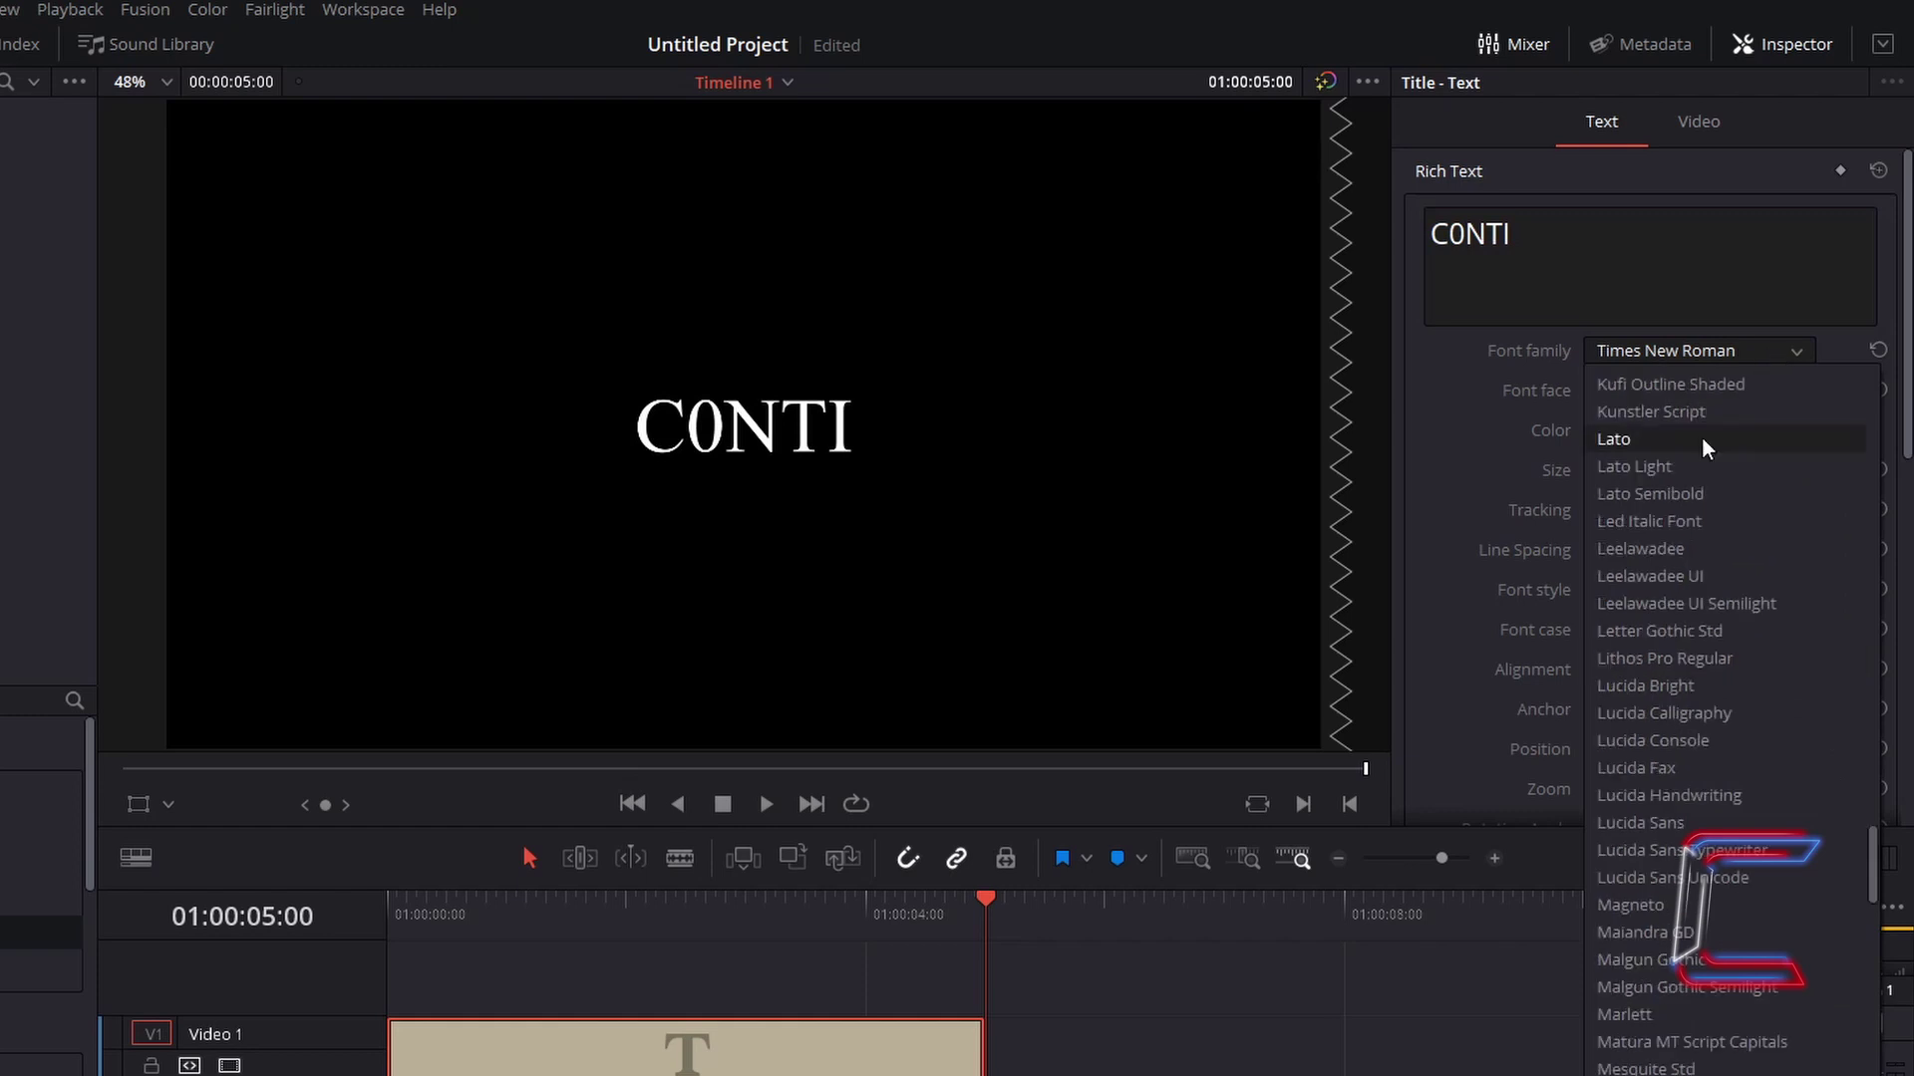
{"action": "left_click", "coordinate": [1701, 436]}
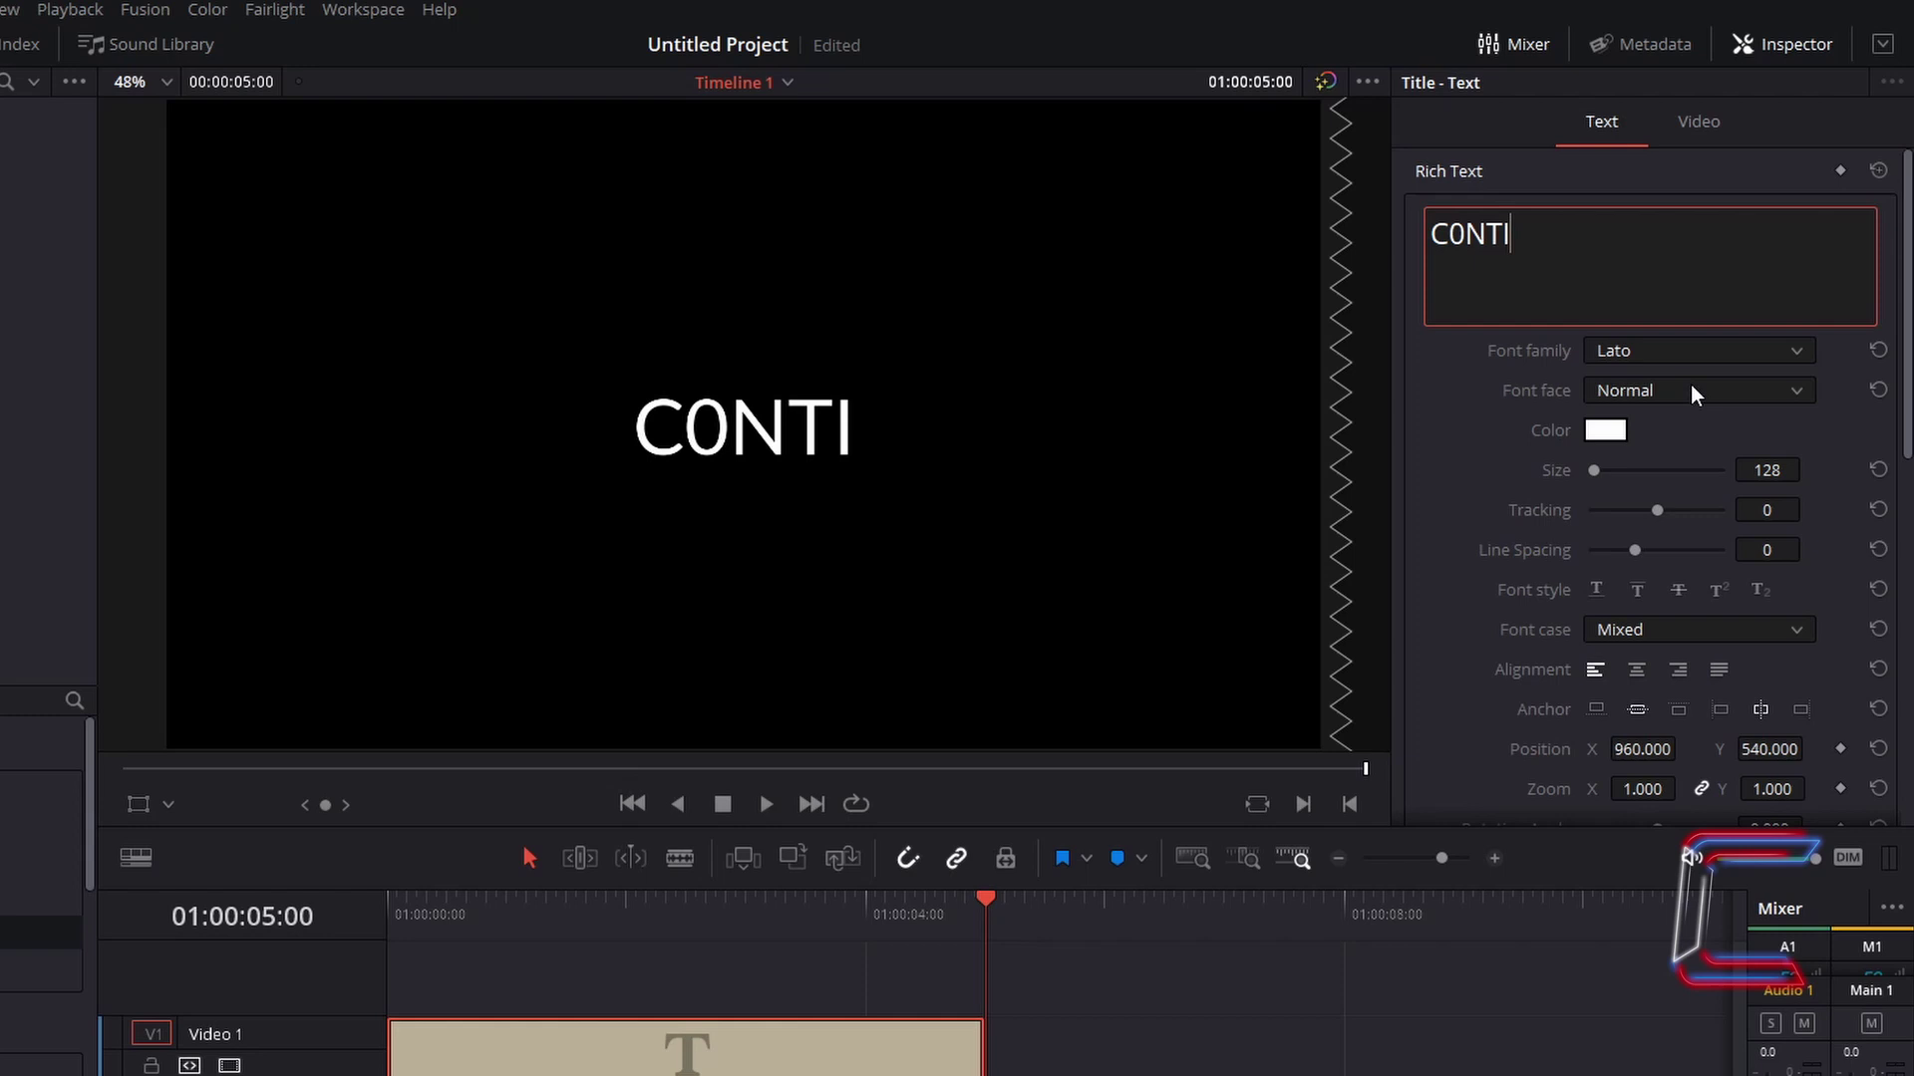
{"action": "left_click", "coordinate": [1690, 390]}
{"action": "left_click", "coordinate": [1694, 508]}
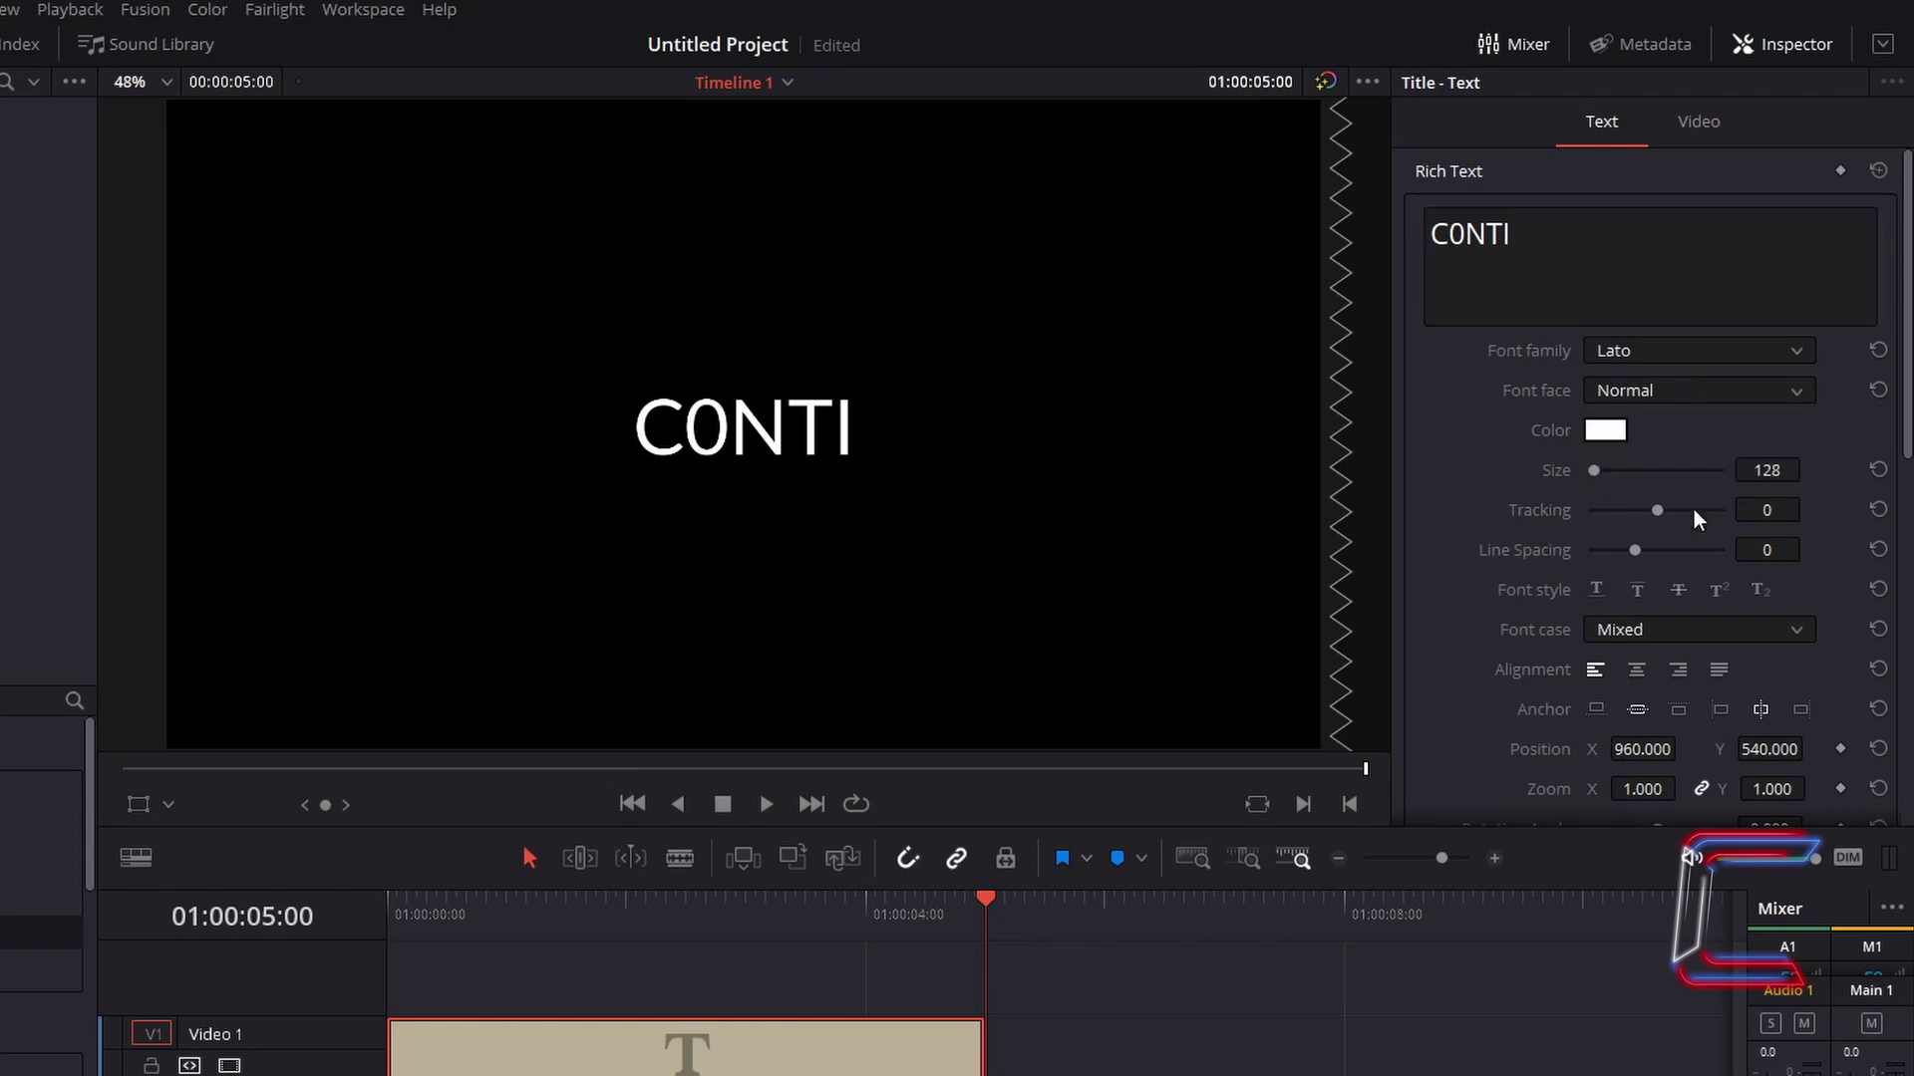
- Set the text size to 380 and make its colour black
{"action": "mouse_move", "coordinate": [1598, 470]}
{"action": "left_mouse_down"}
{"action": "mouse_move", "coordinate": [1619, 473]}
{"action": "mouse_move", "coordinate": [1603, 468]}
{"action": "left_mouse_up"}
{"action": "left_click", "coordinate": [1766, 469]}
{"action": "type", "text": "380"}
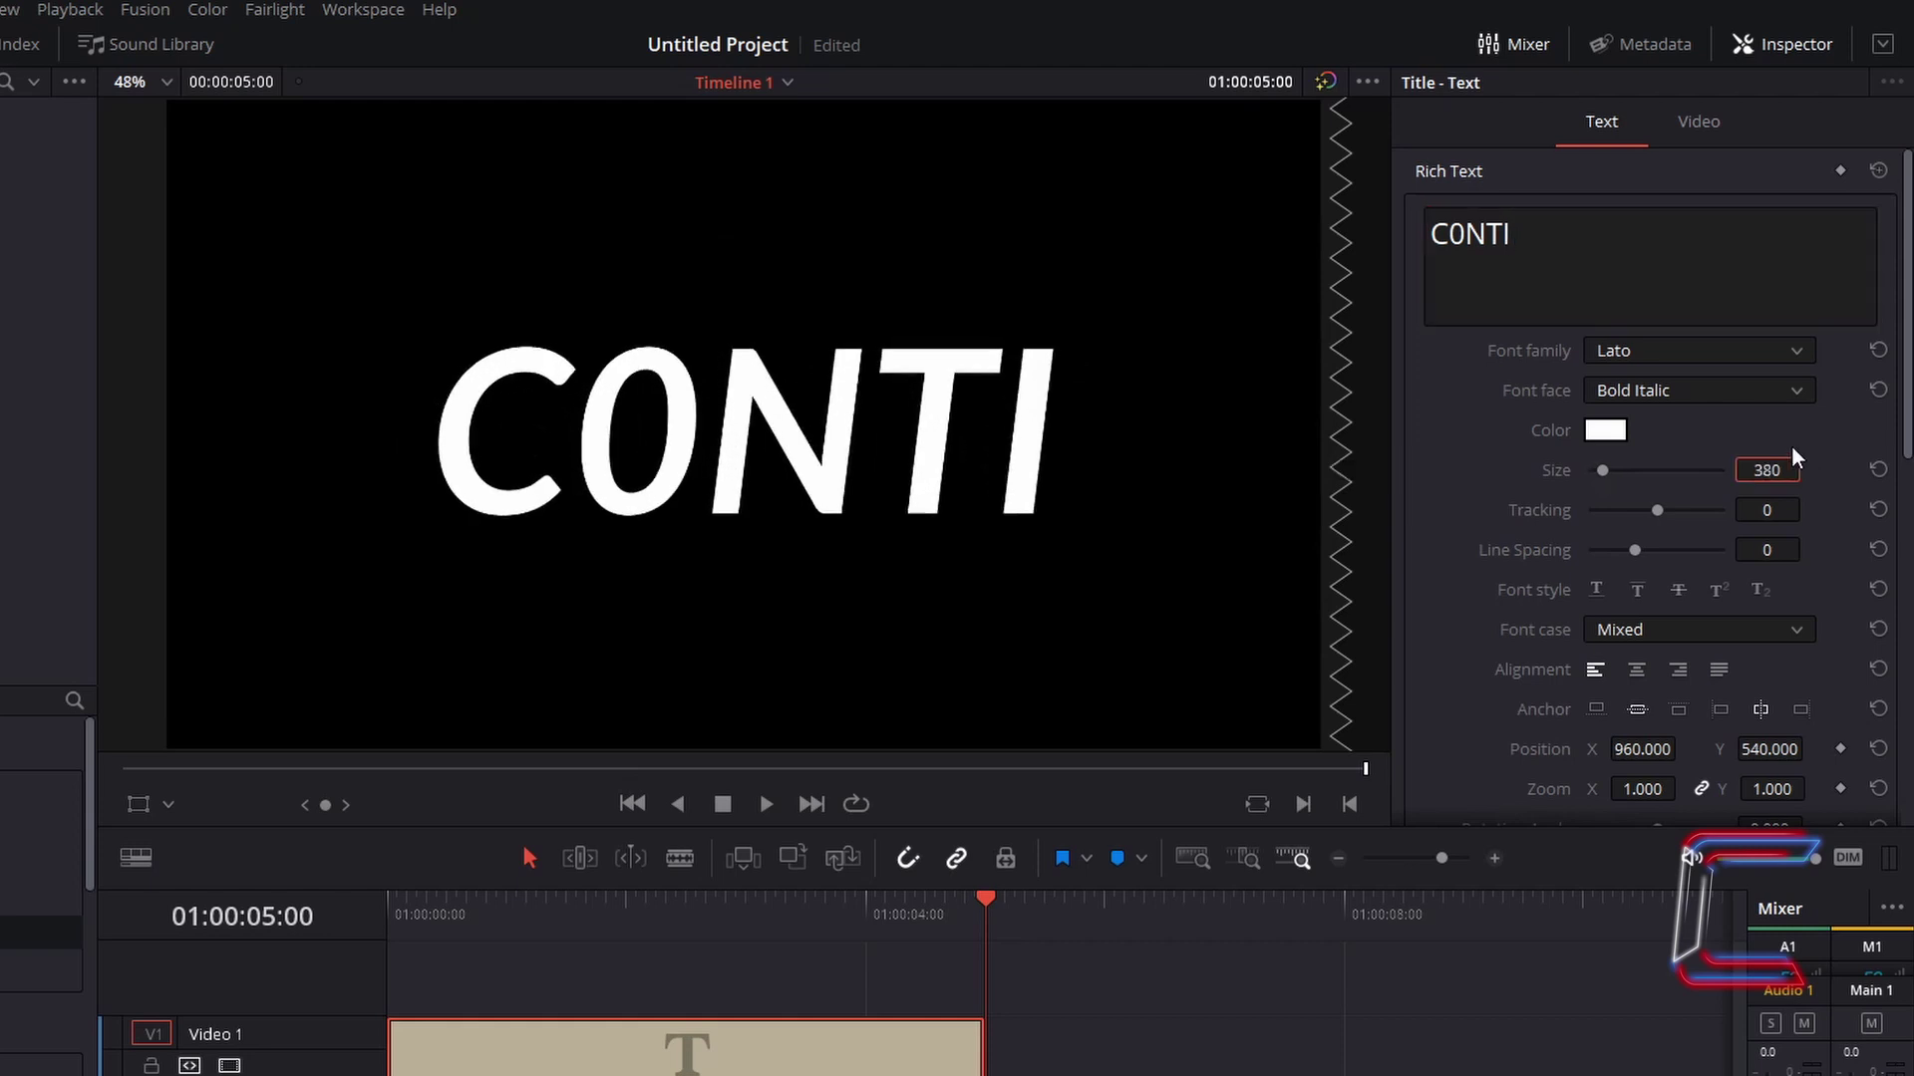
{"action": "left_click", "coordinate": [1607, 430]}
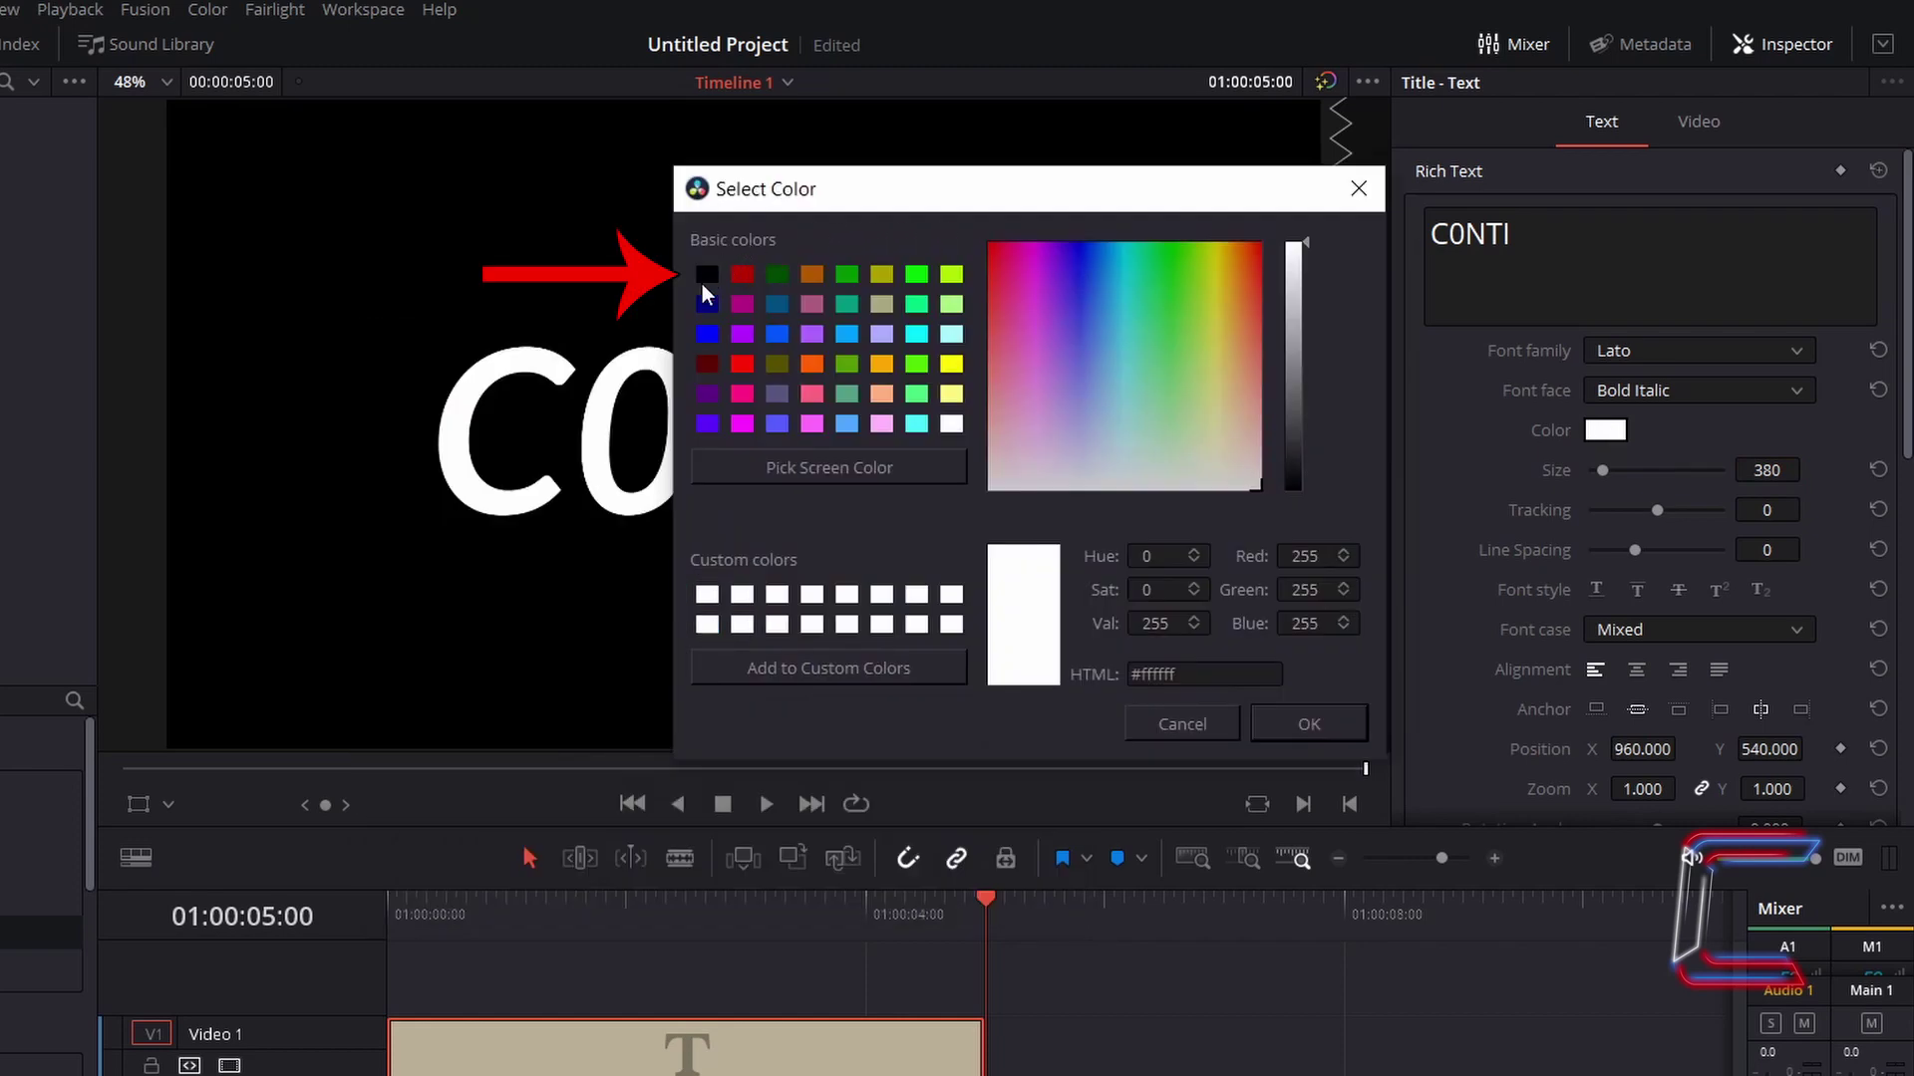
{"action": "left_click", "coordinate": [705, 275]}
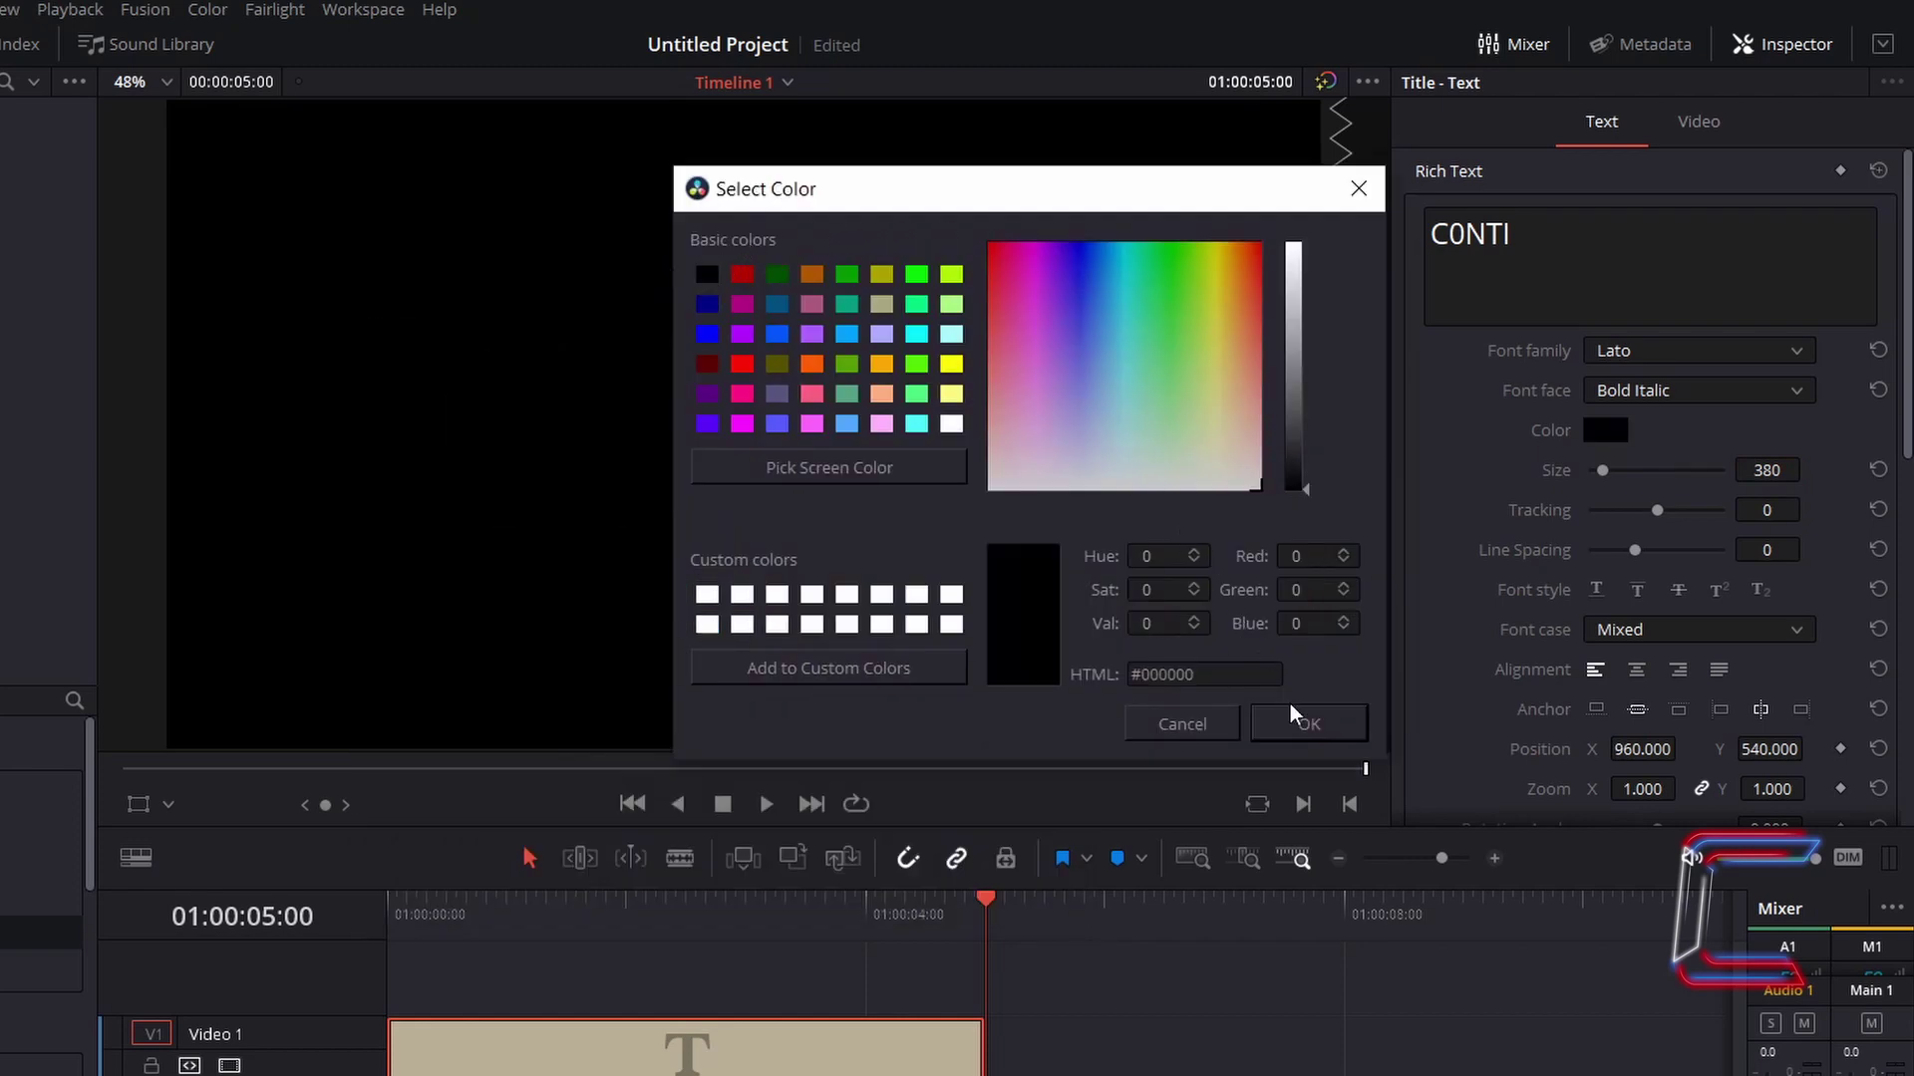
{"action": "left_click", "coordinate": [1305, 727]}
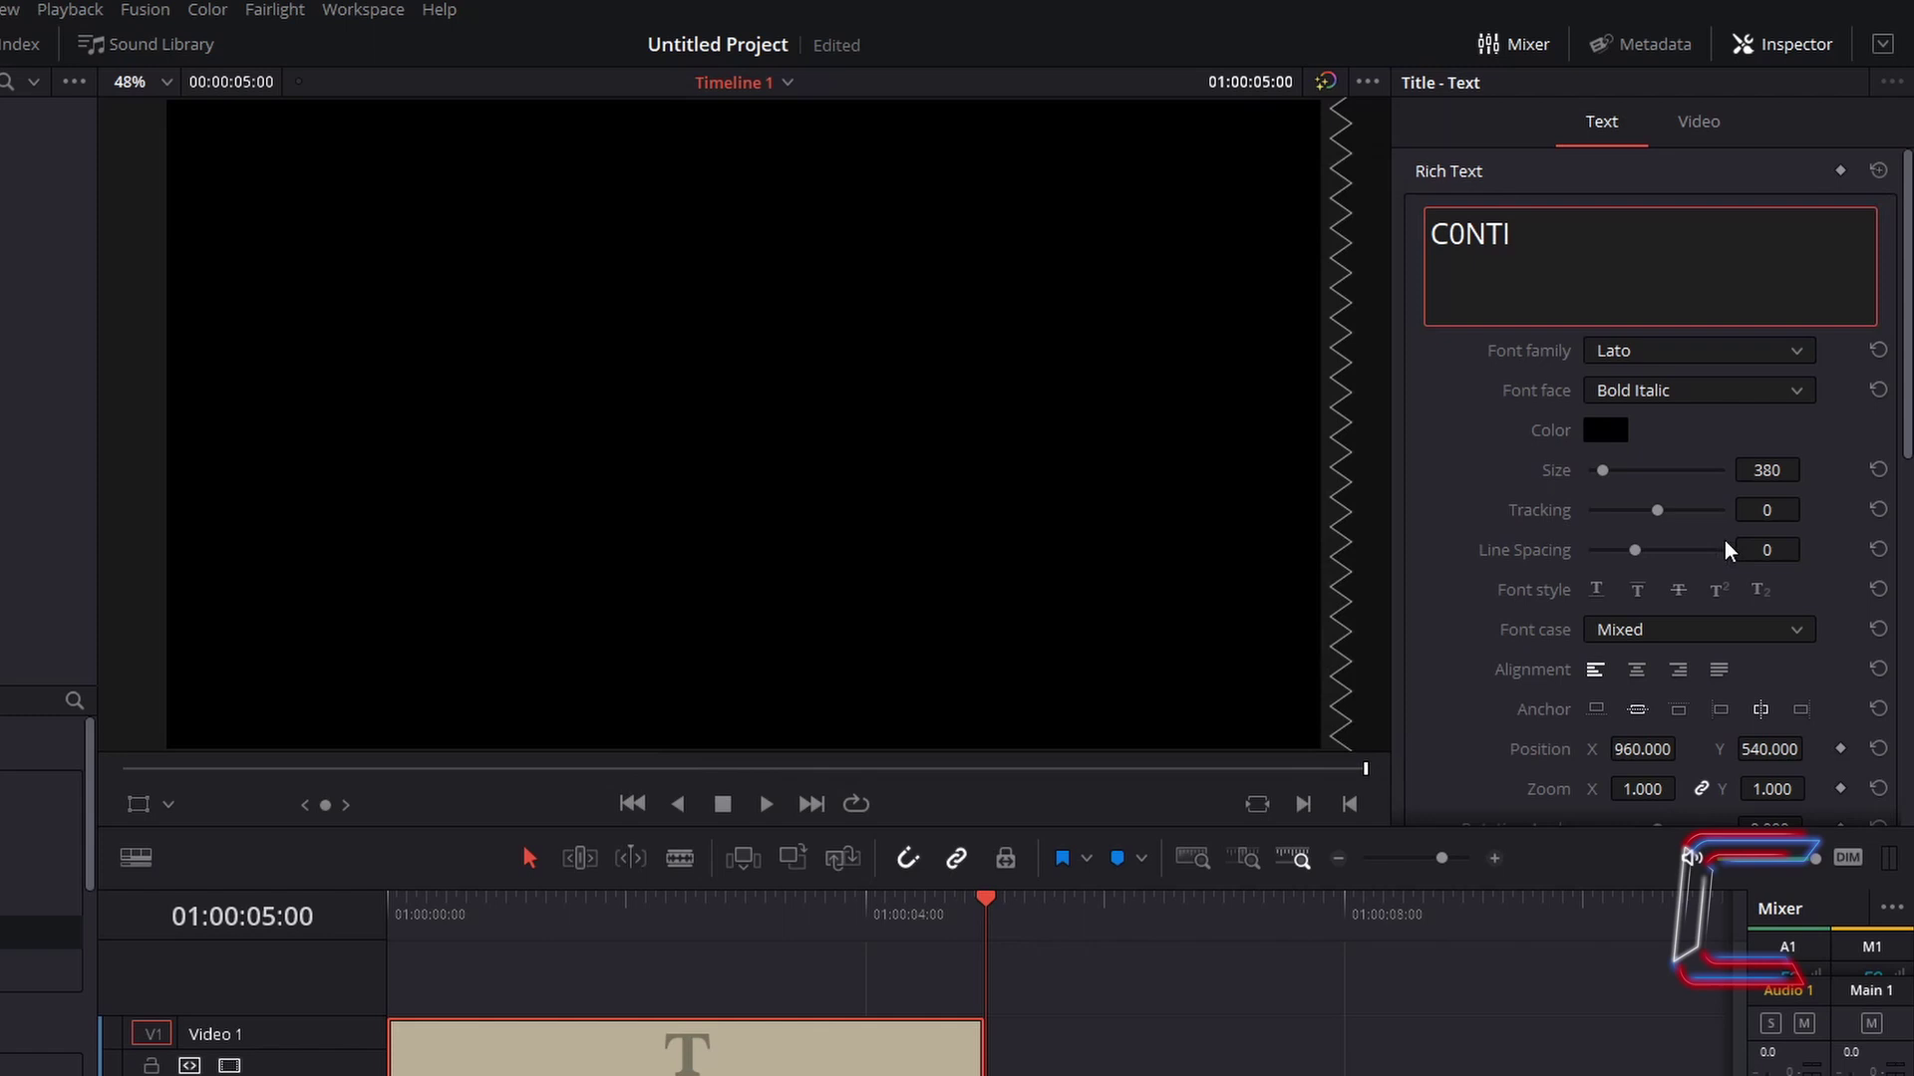
- Give C0NTI a white stroke of size 8 and switch off the title background
{"action": "scroll", "coordinate": [1679, 404], "scroll_direction": "down", "scroll_amount": 10}
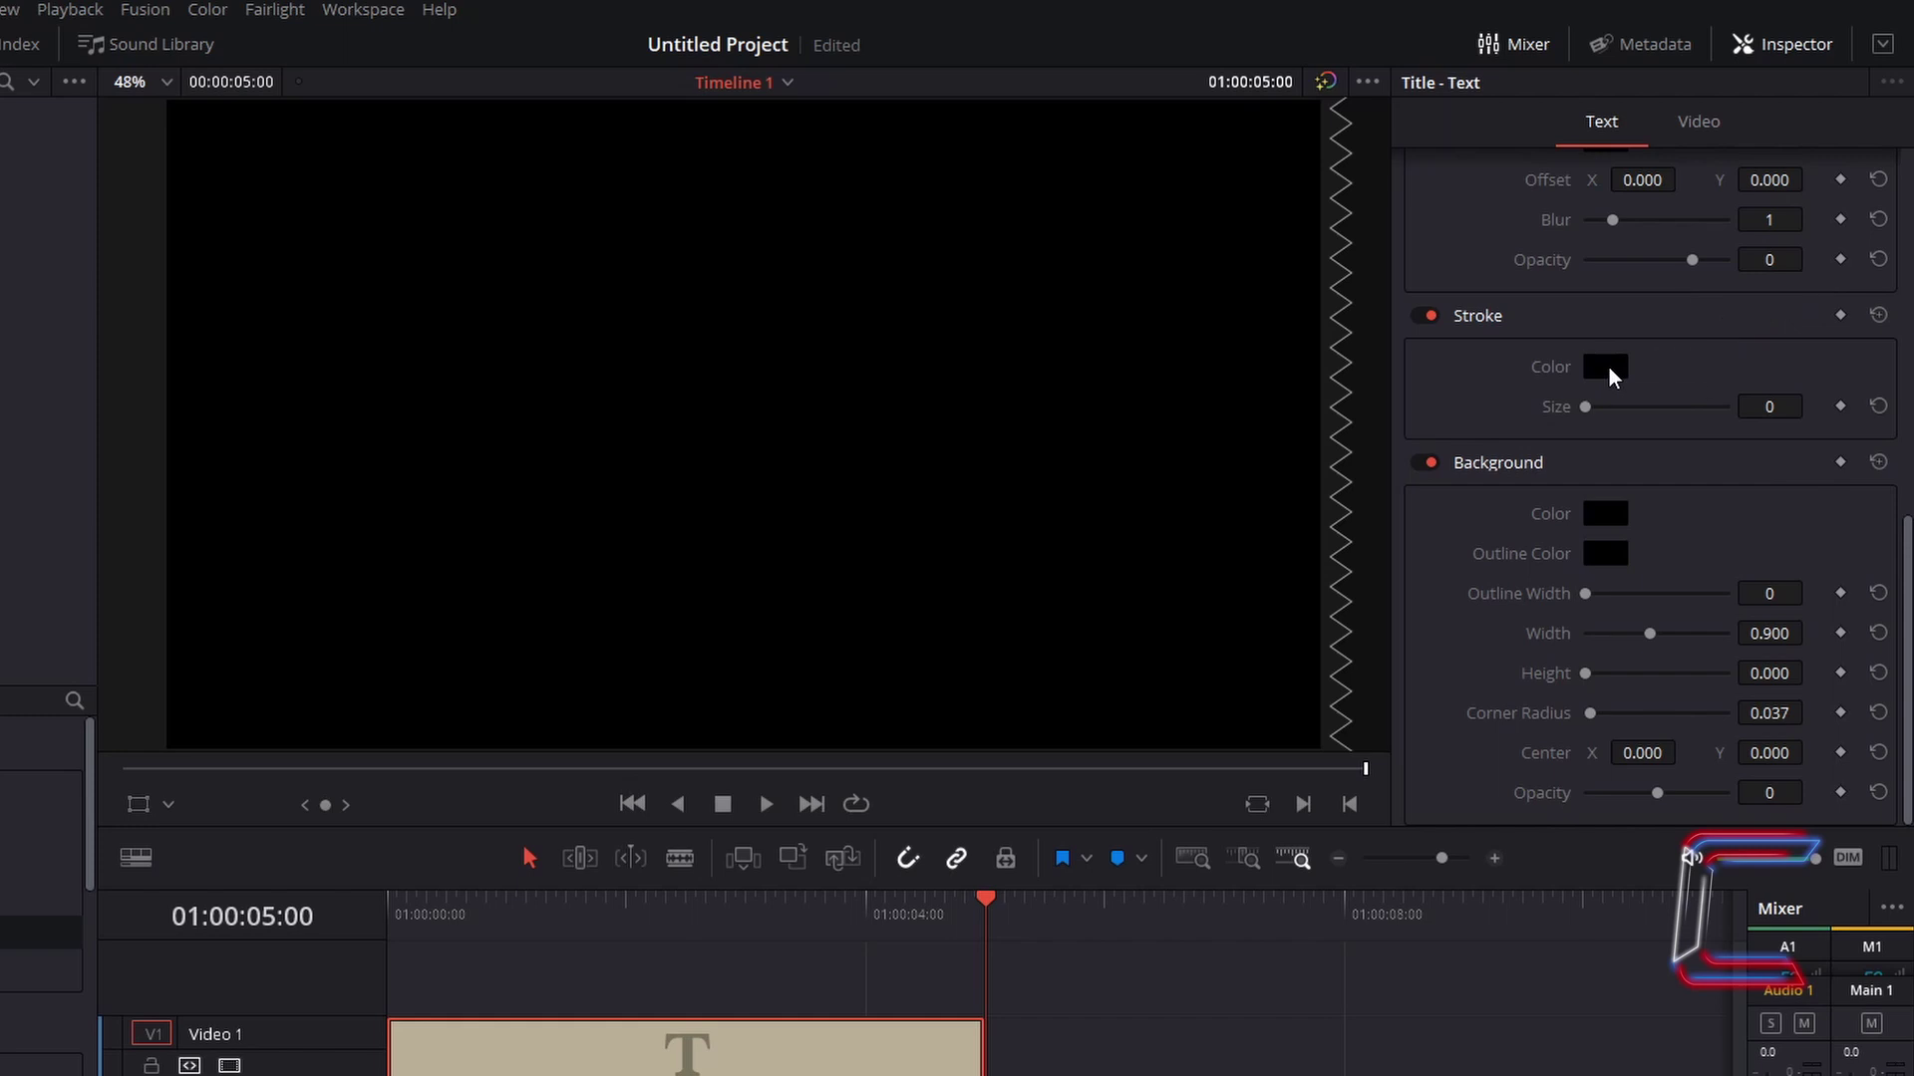
{"action": "left_click", "coordinate": [1607, 366]}
{"action": "left_click", "coordinate": [954, 418]}
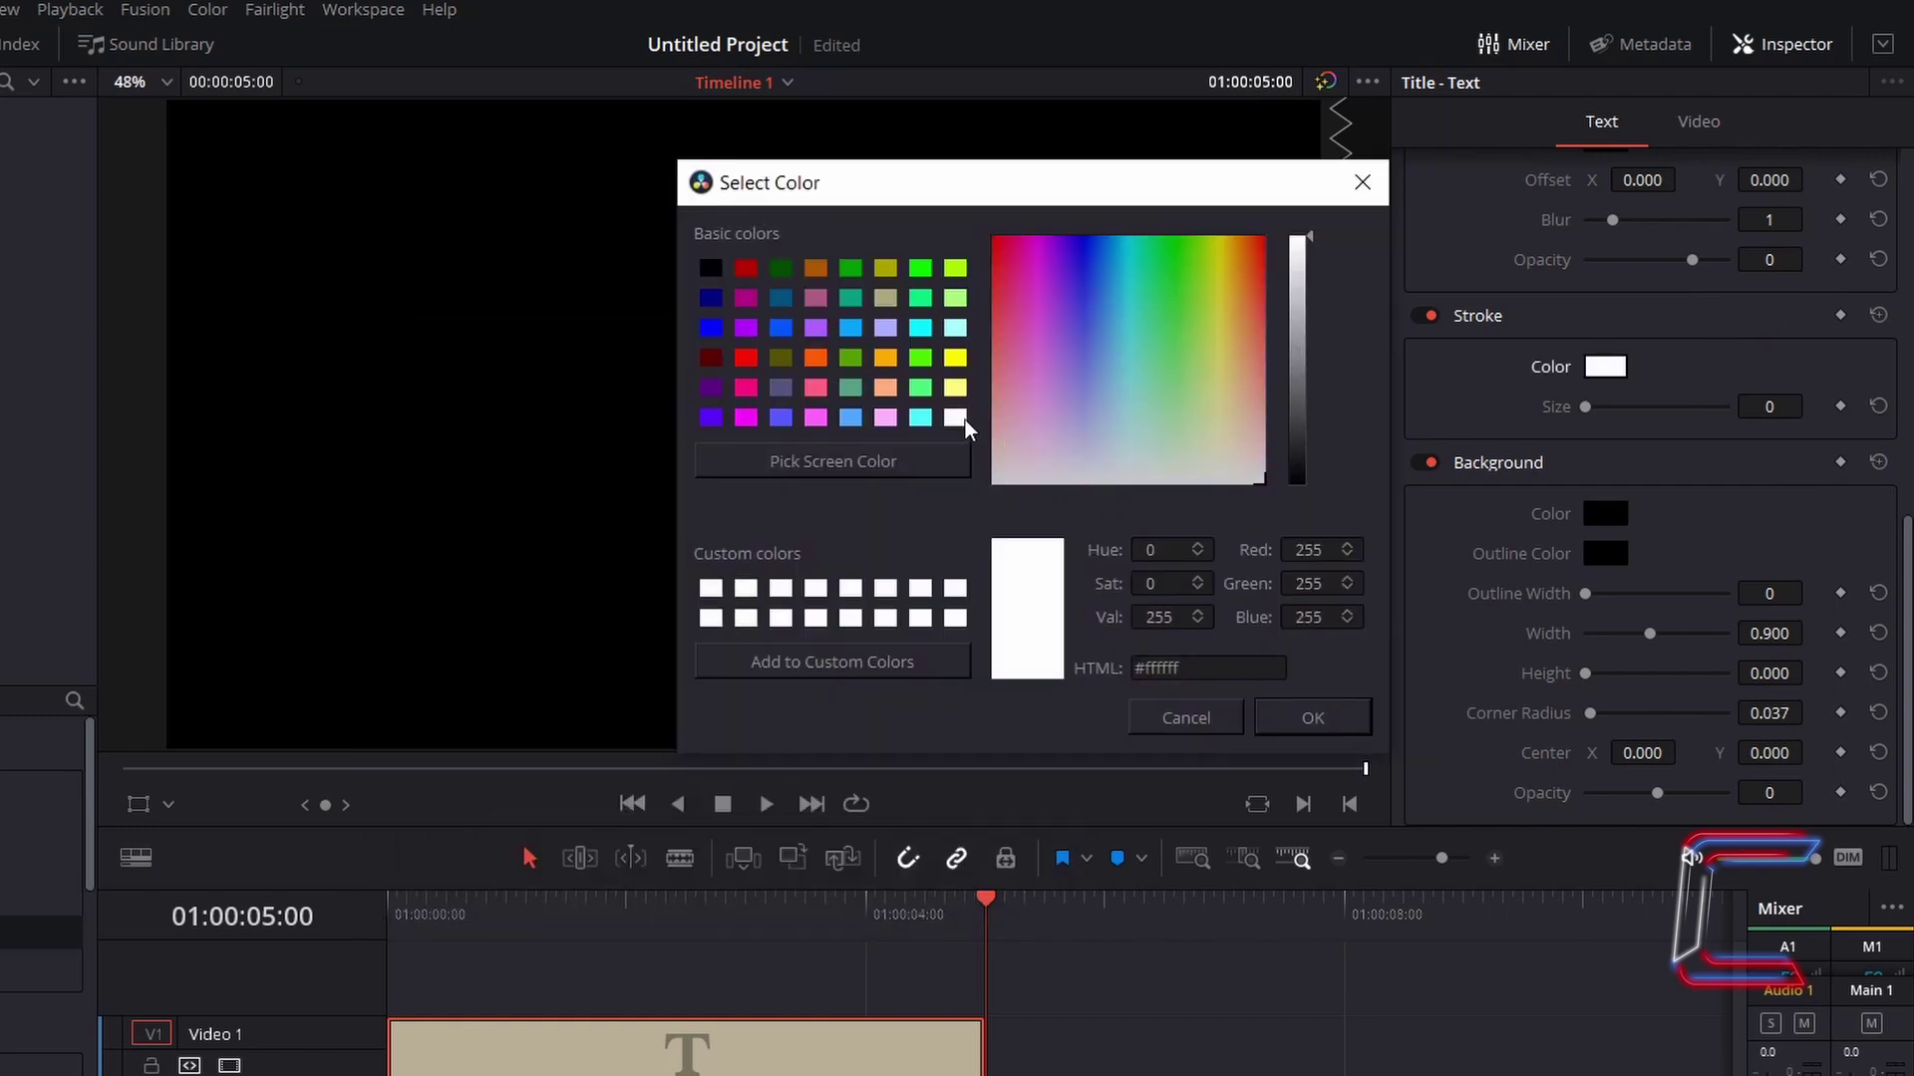
{"action": "left_click", "coordinate": [1313, 716]}
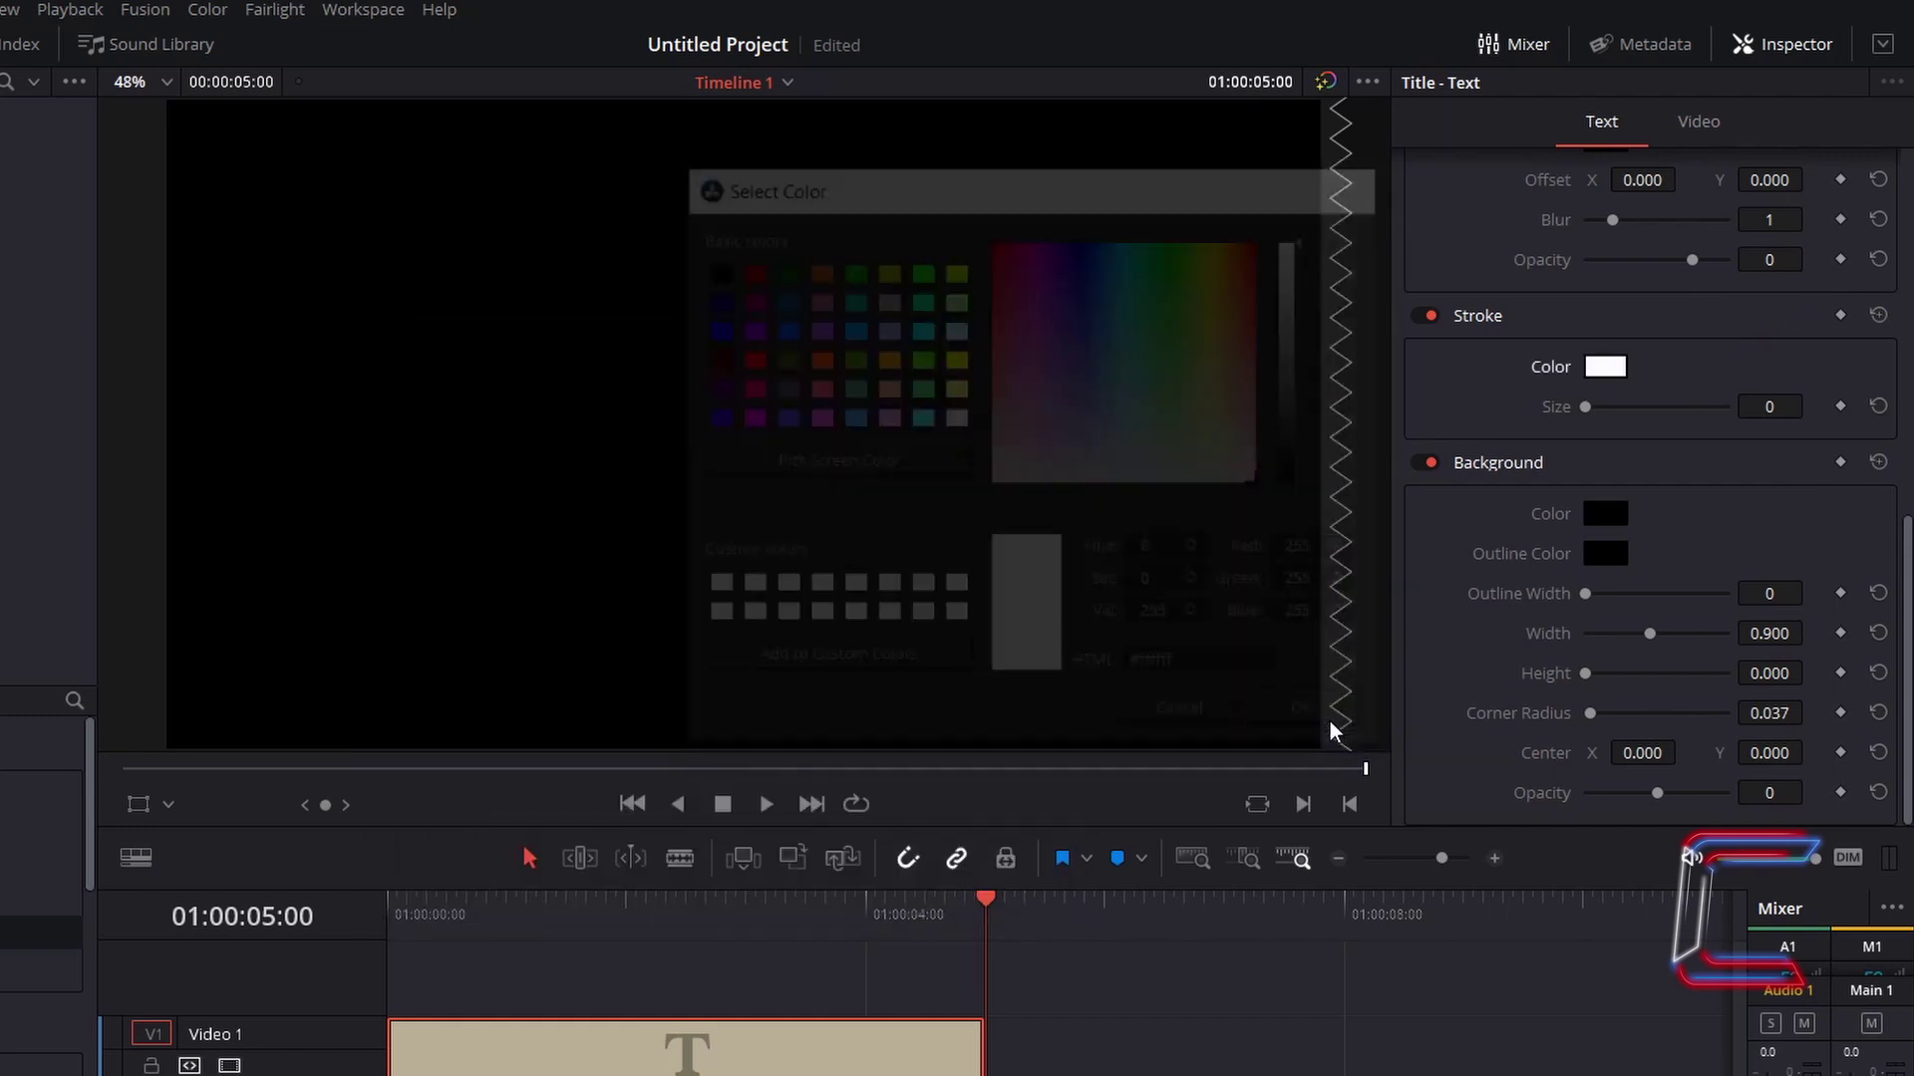
{"action": "left_click", "coordinate": [1779, 407]}
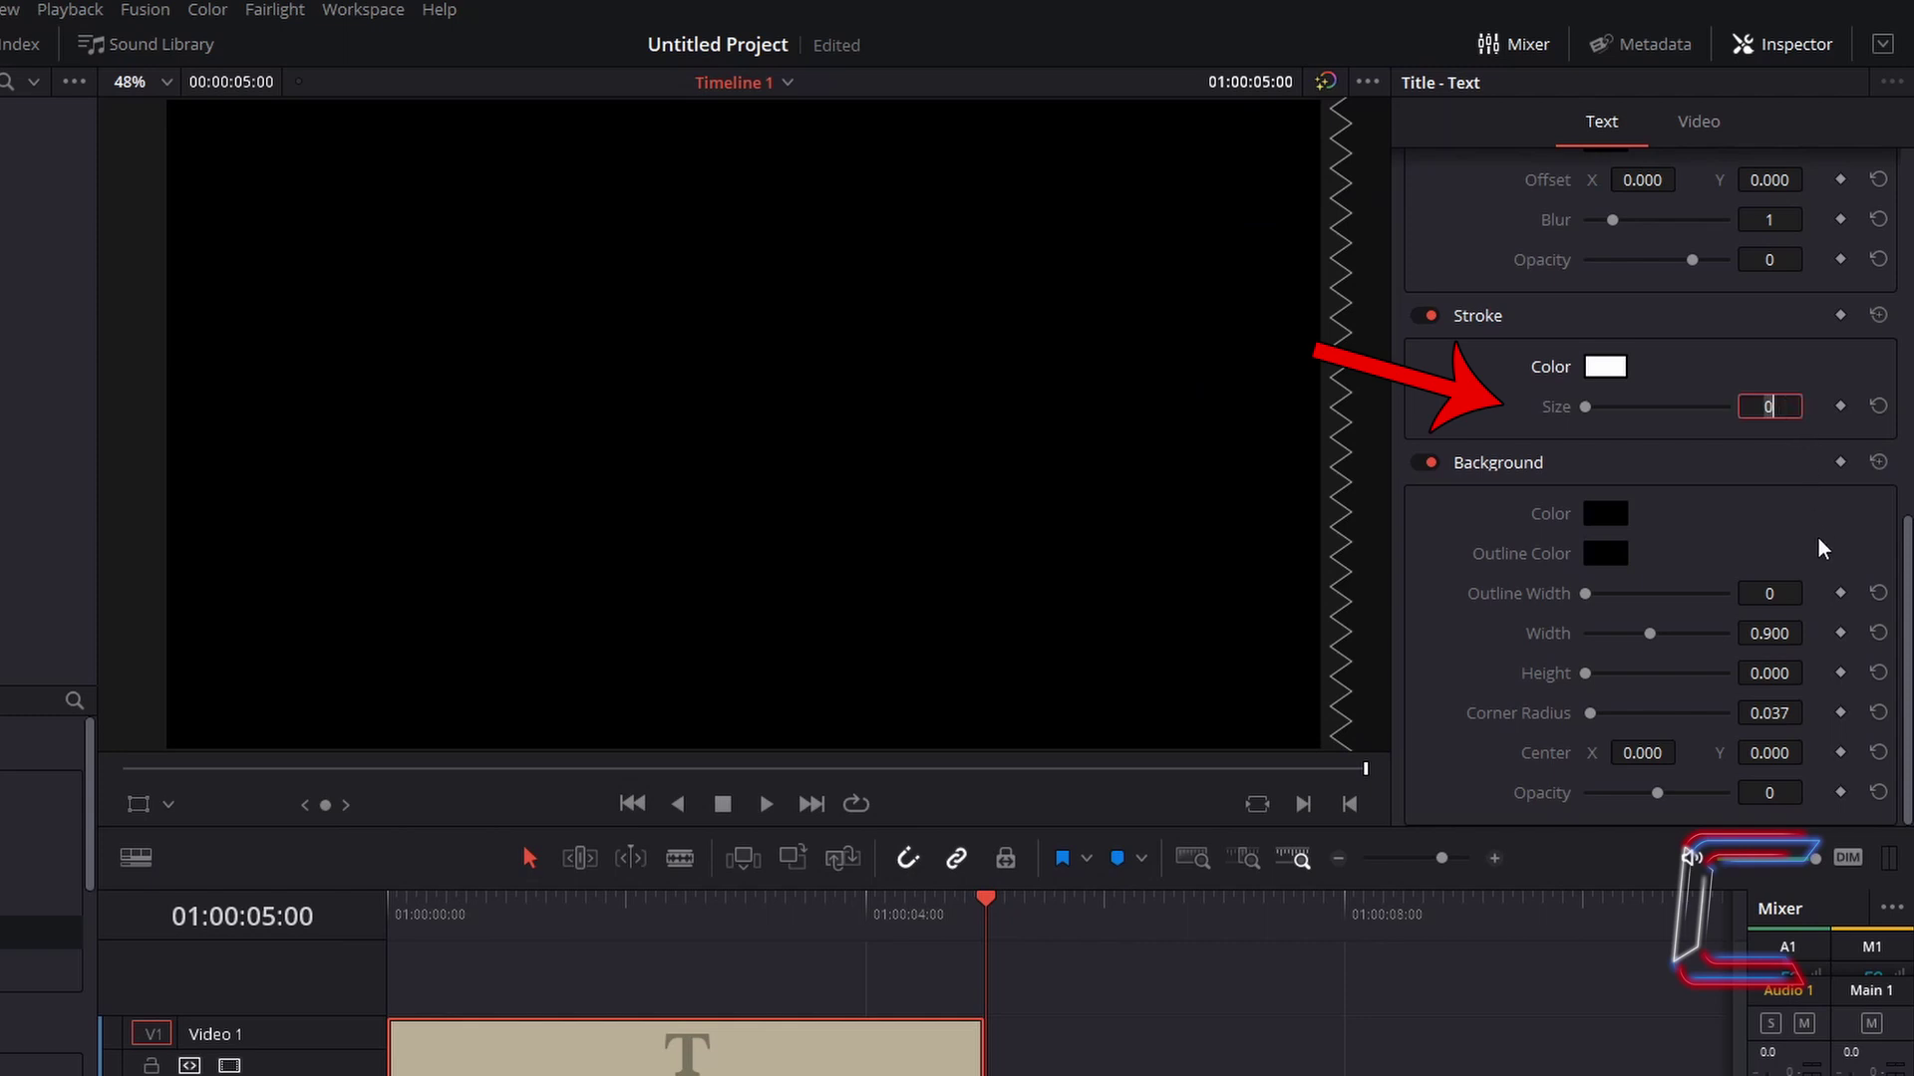
{"action": "type", "text": "8"}
{"action": "key", "text": "Return"}
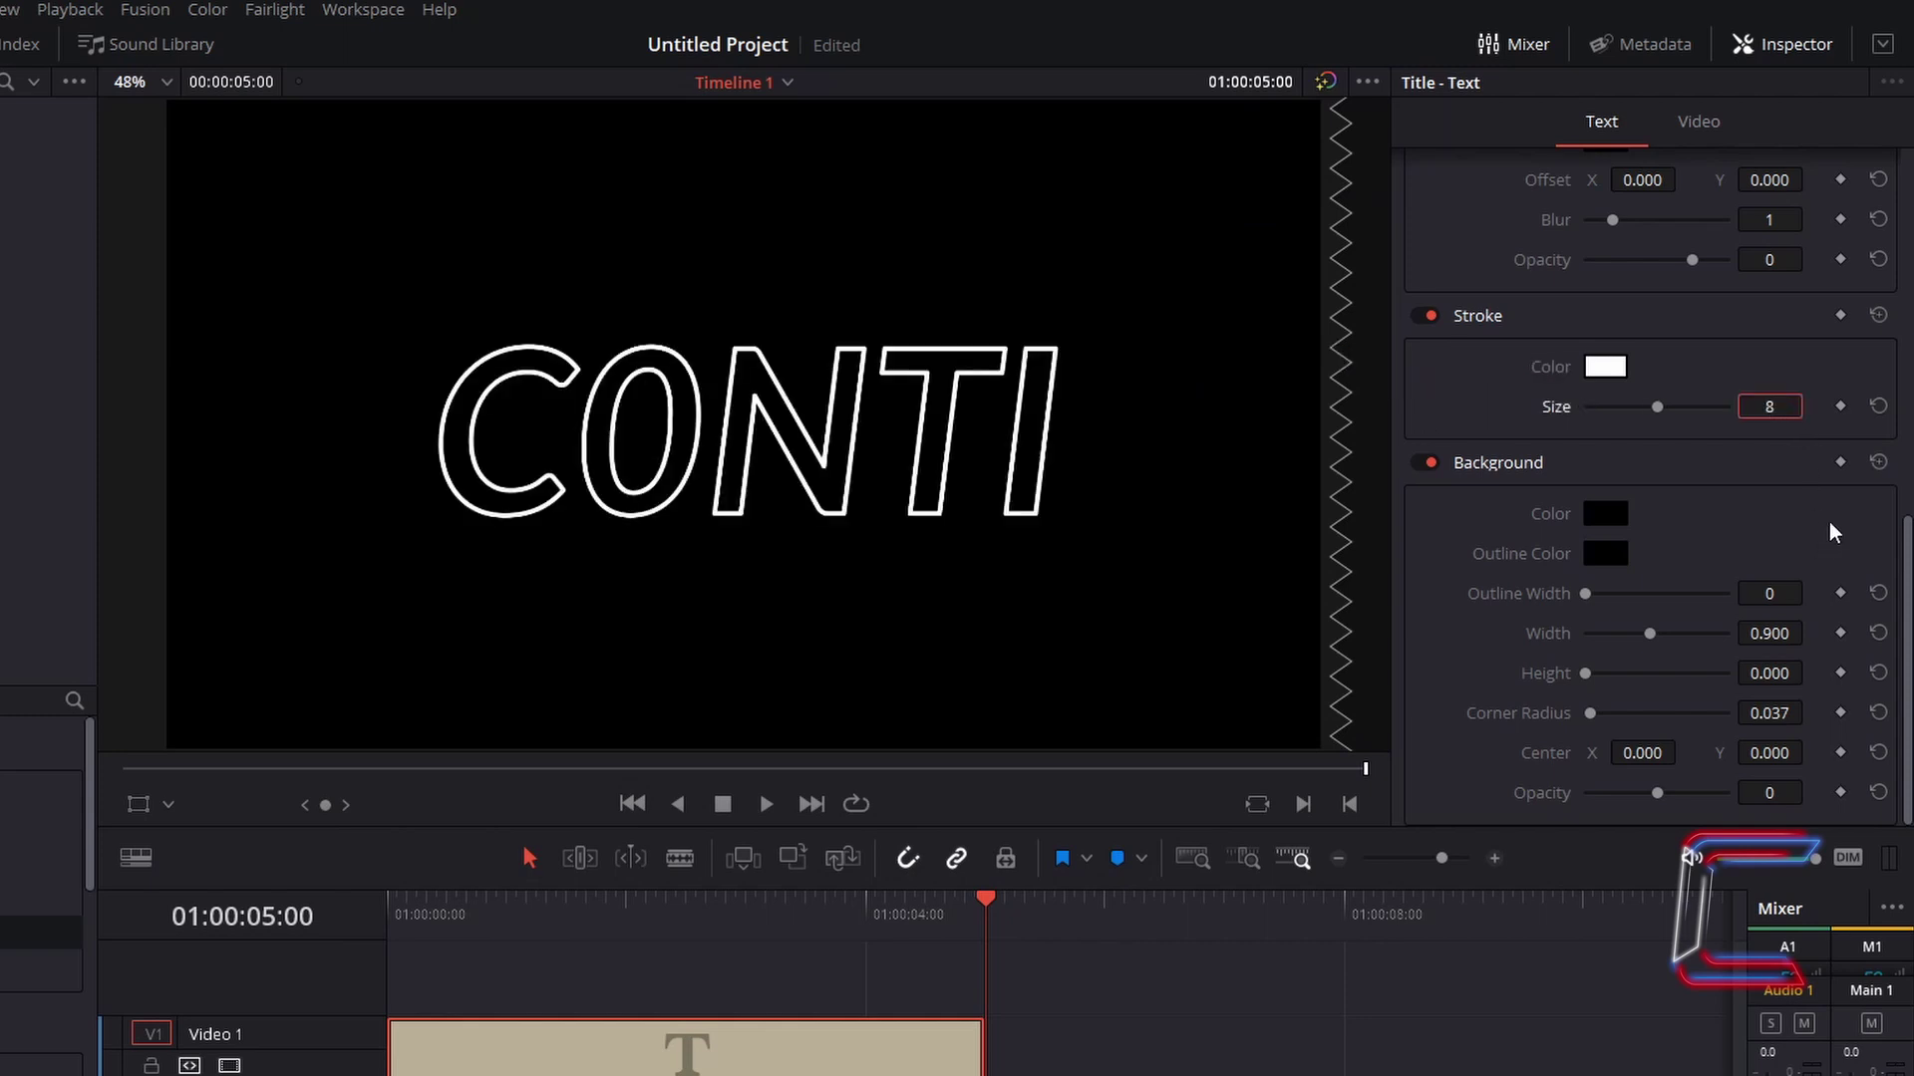
{"action": "key", "text": "Home"}
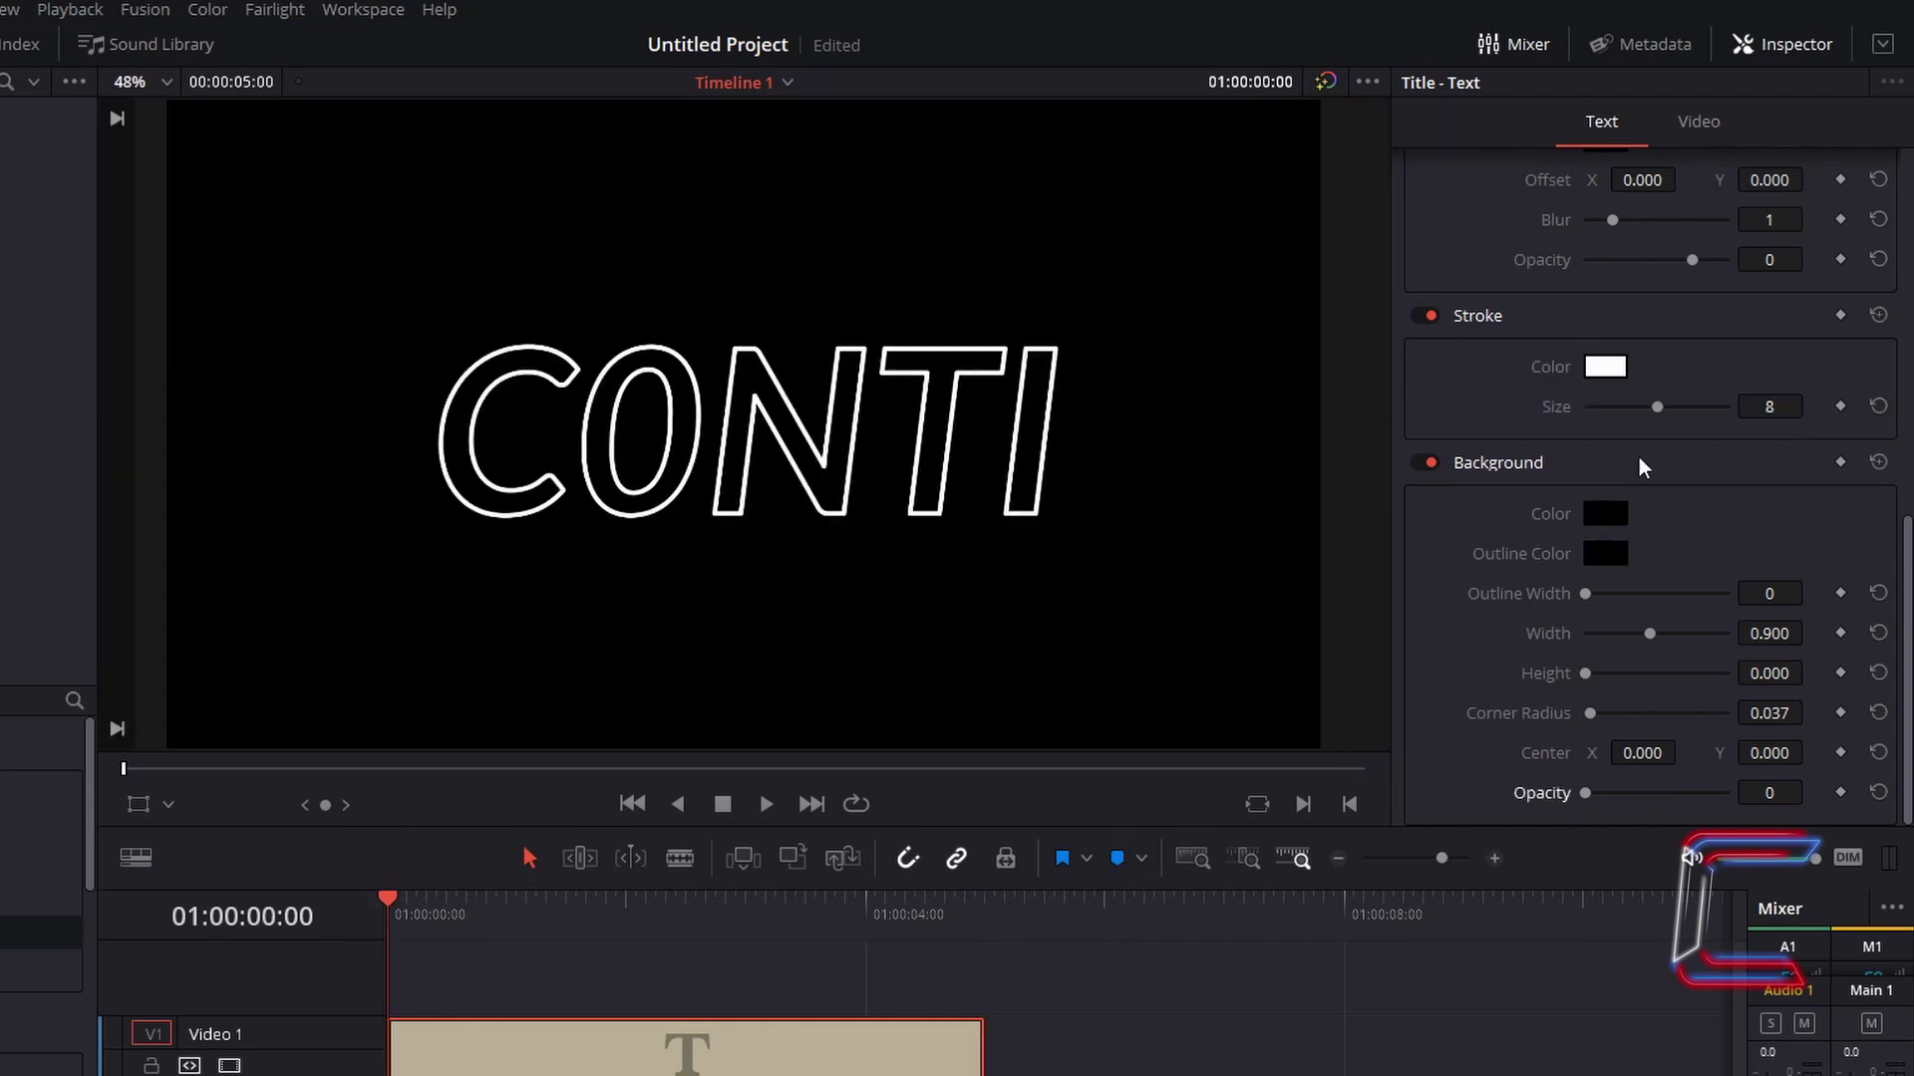
{"action": "left_click", "coordinate": [1423, 463]}
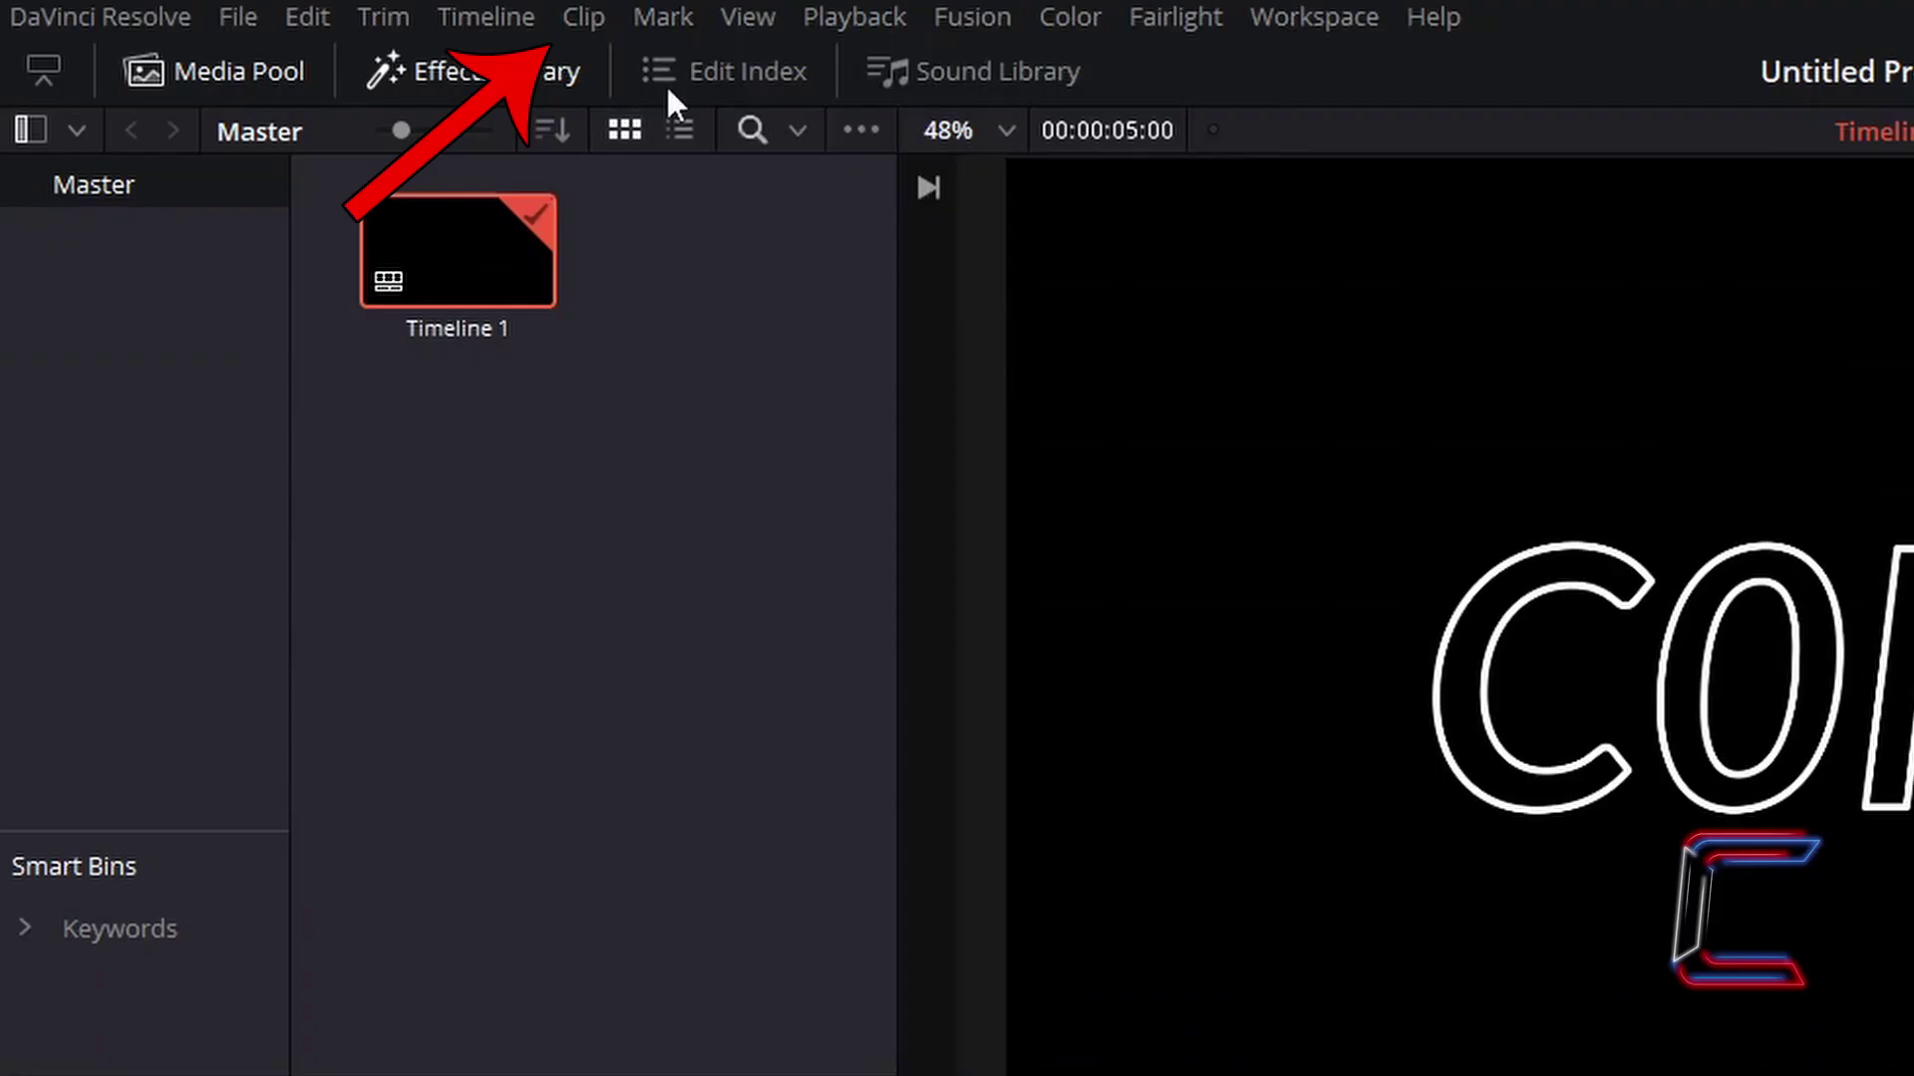
- Turn the title into Compound Clip 1 and open it on the Fusion page
{"action": "left_click", "coordinate": [583, 18]}
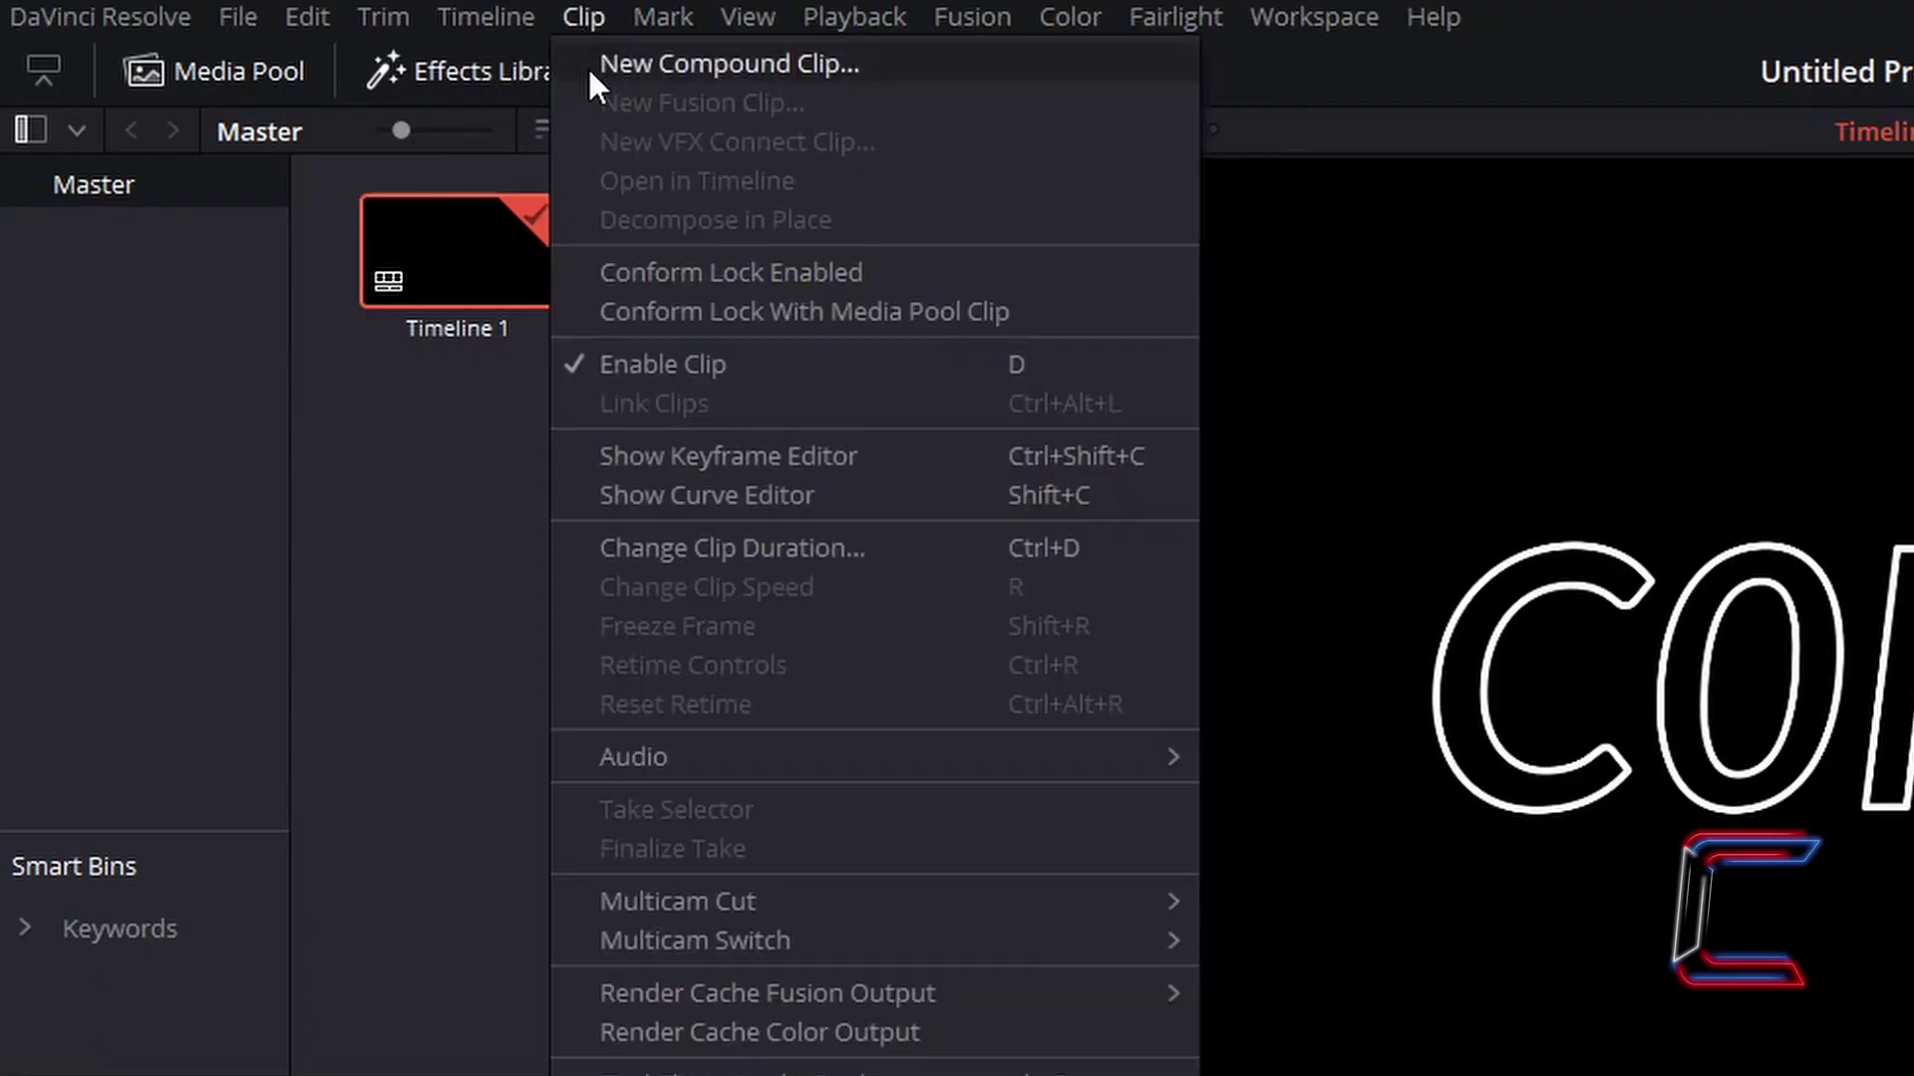
{"action": "left_click", "coordinate": [588, 66]}
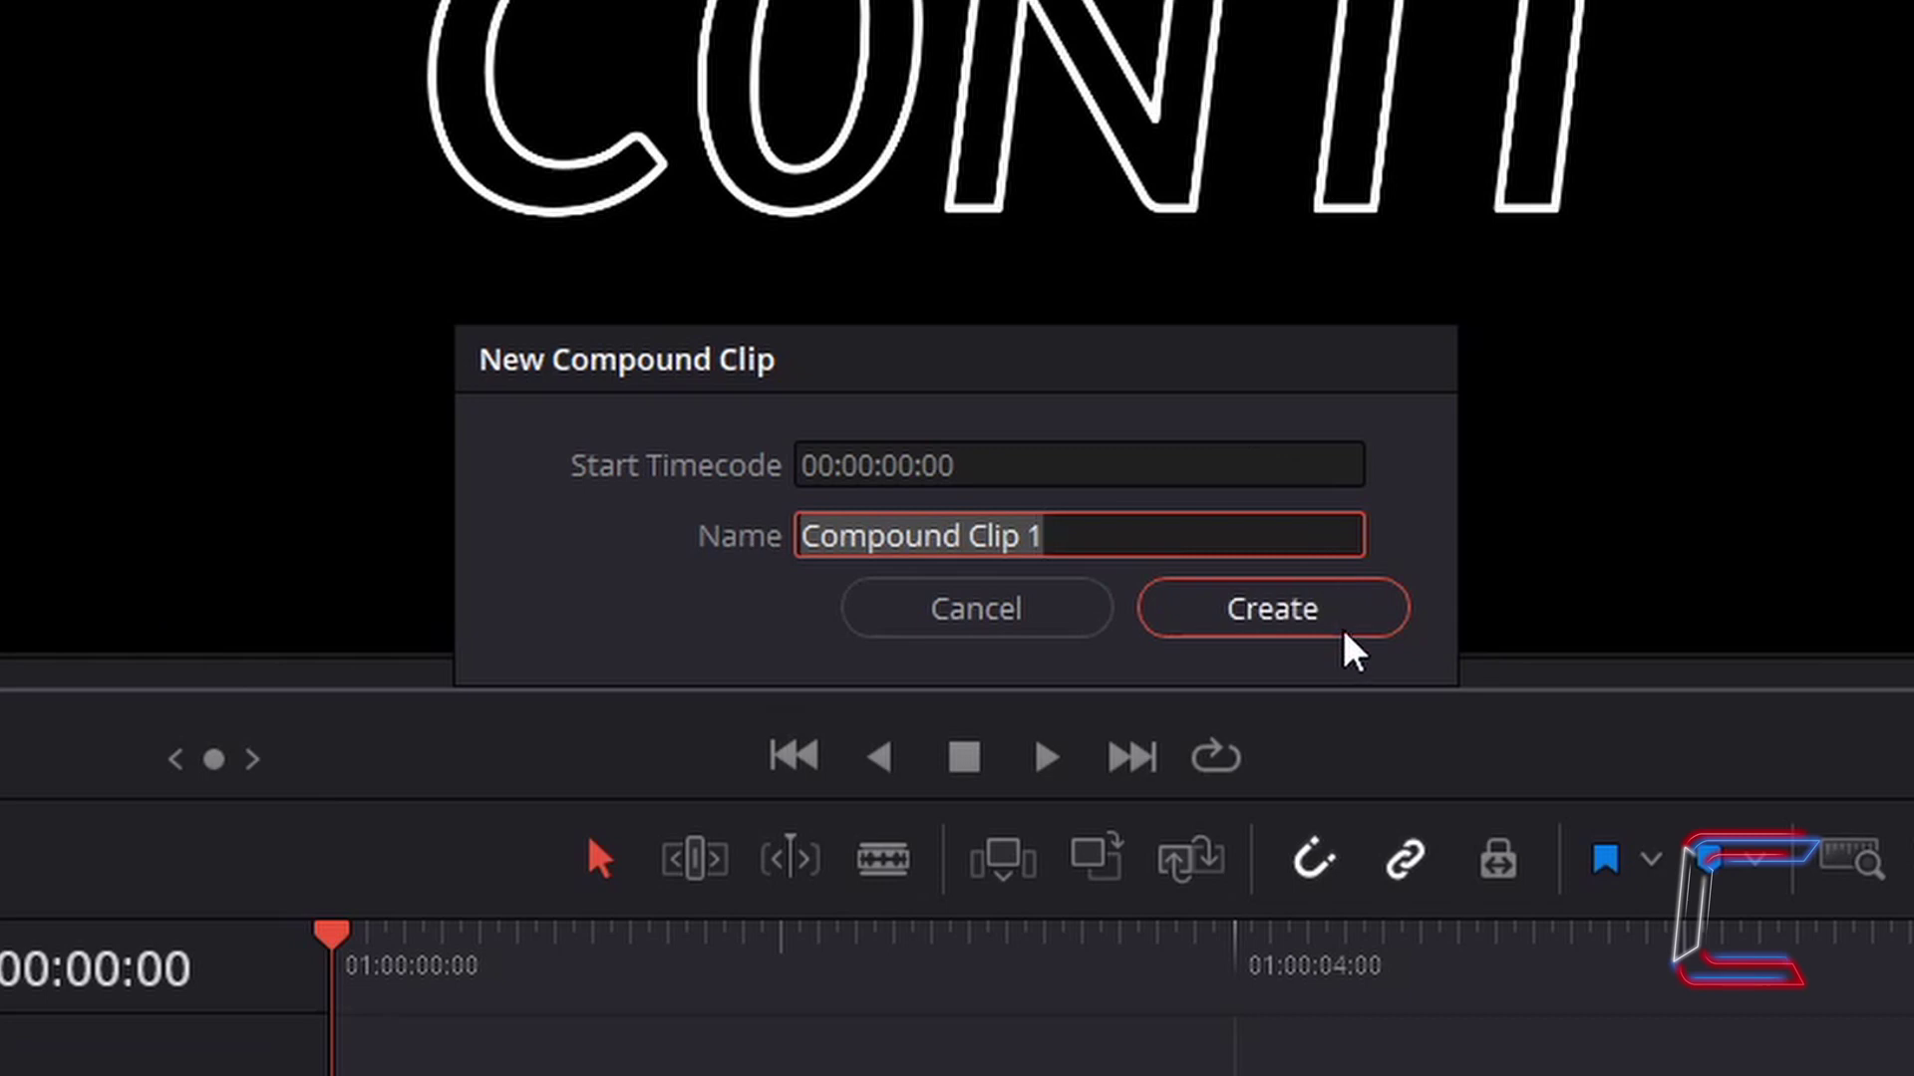
{"action": "left_click", "coordinate": [1345, 634]}
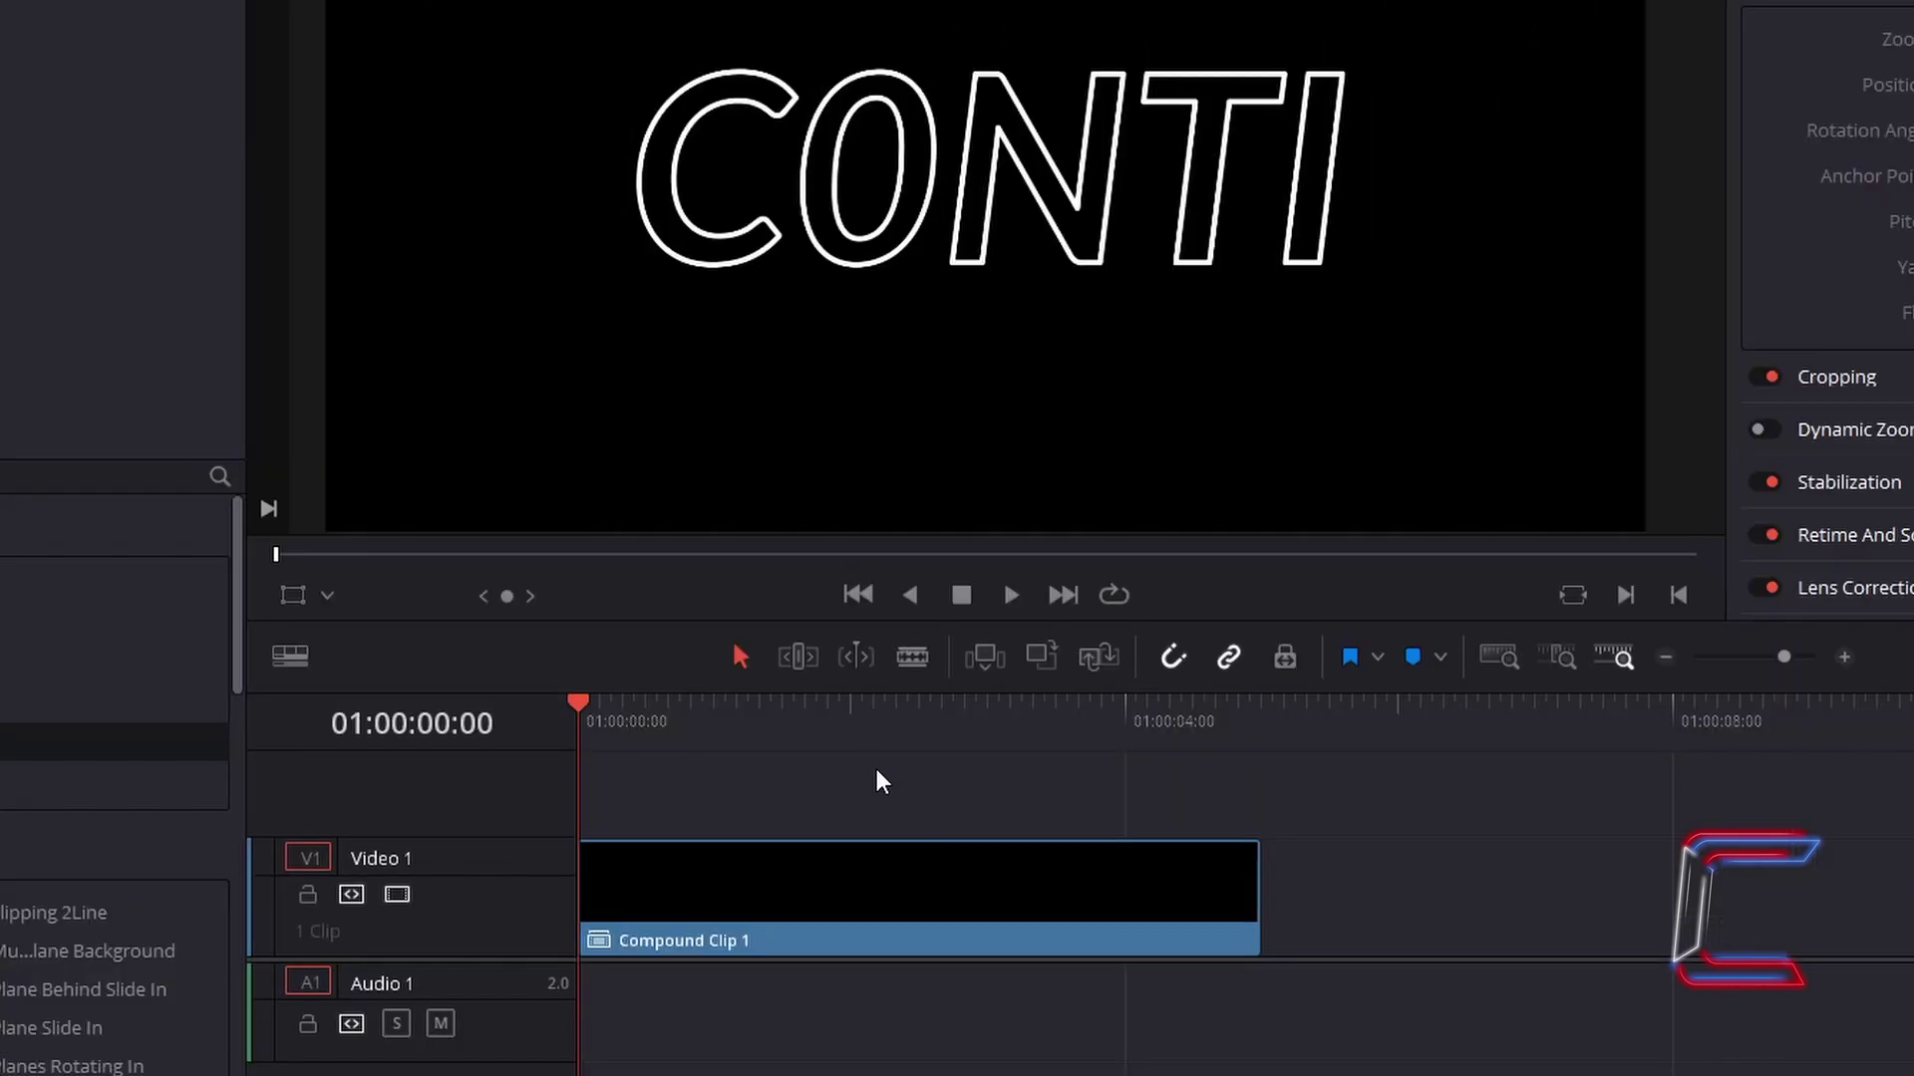
{"action": "right_click", "coordinate": [972, 907]}
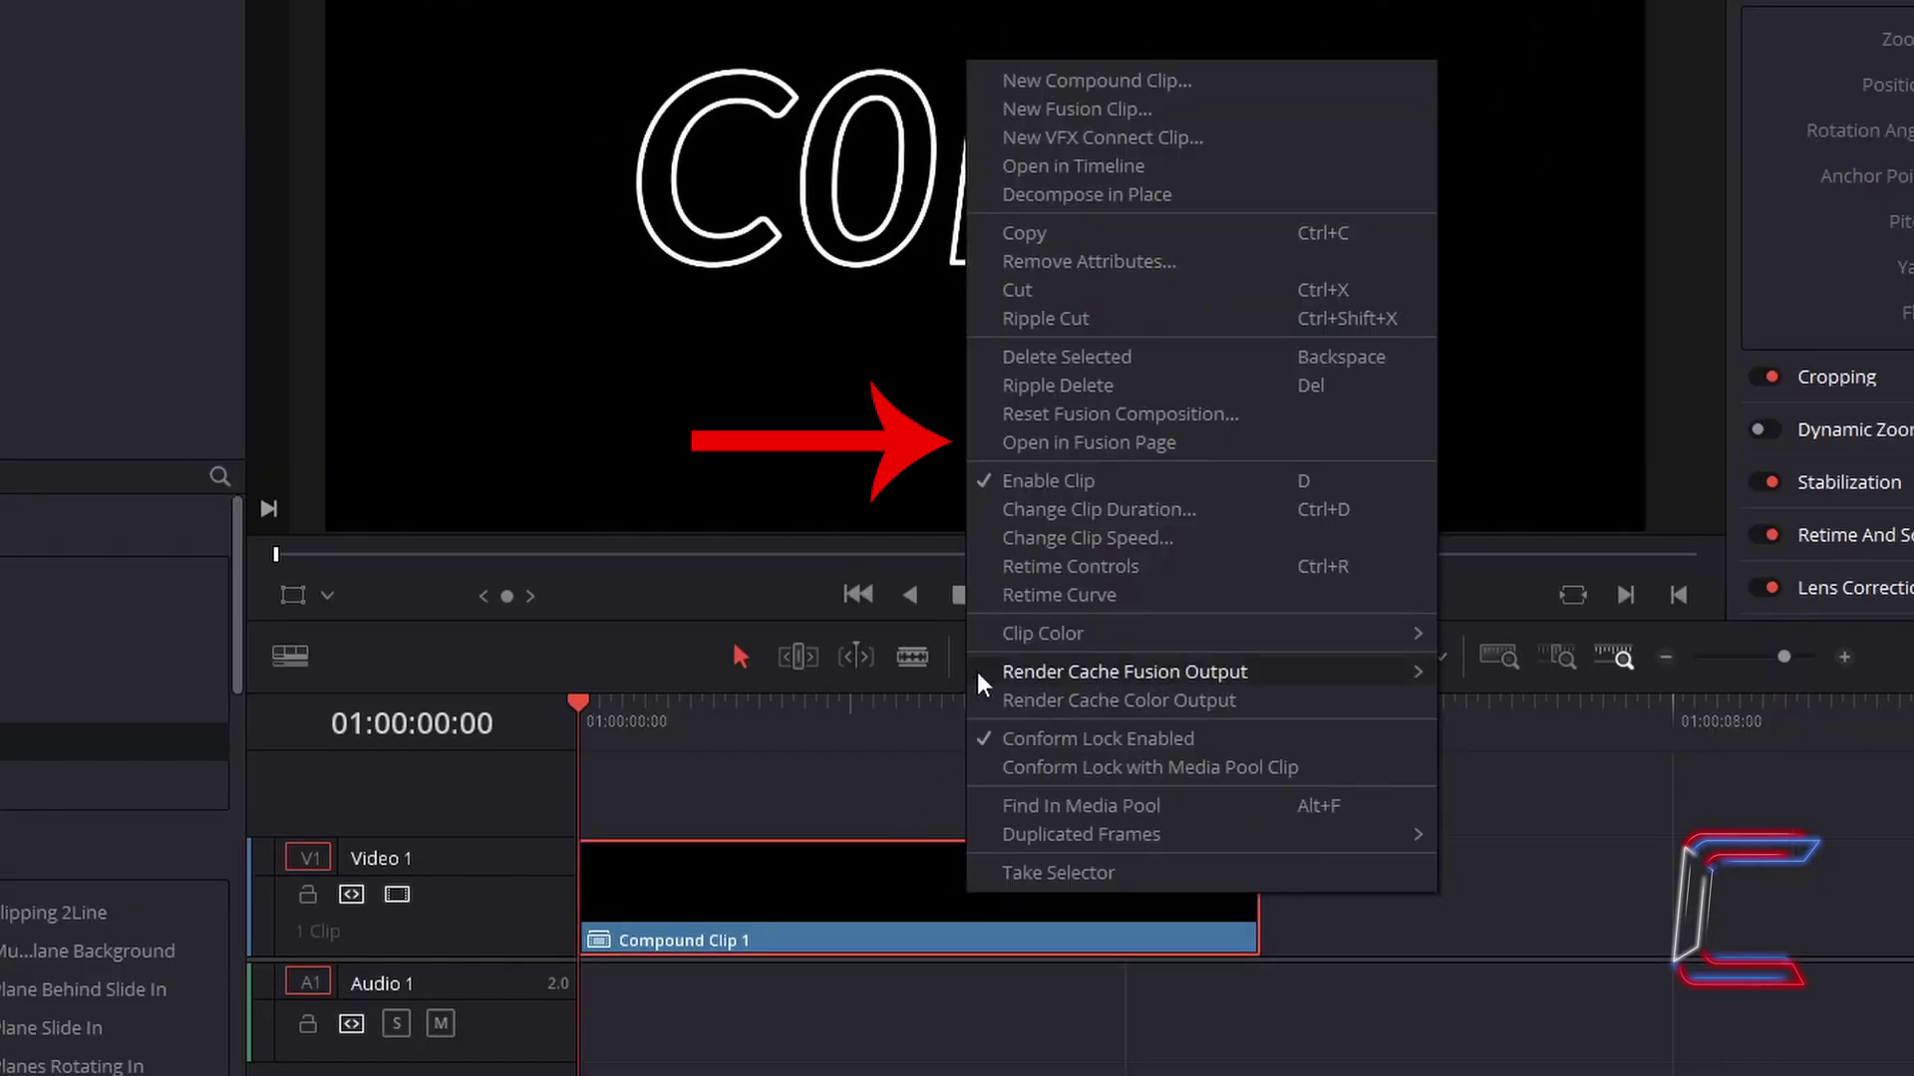
{"action": "left_click", "coordinate": [1213, 454]}
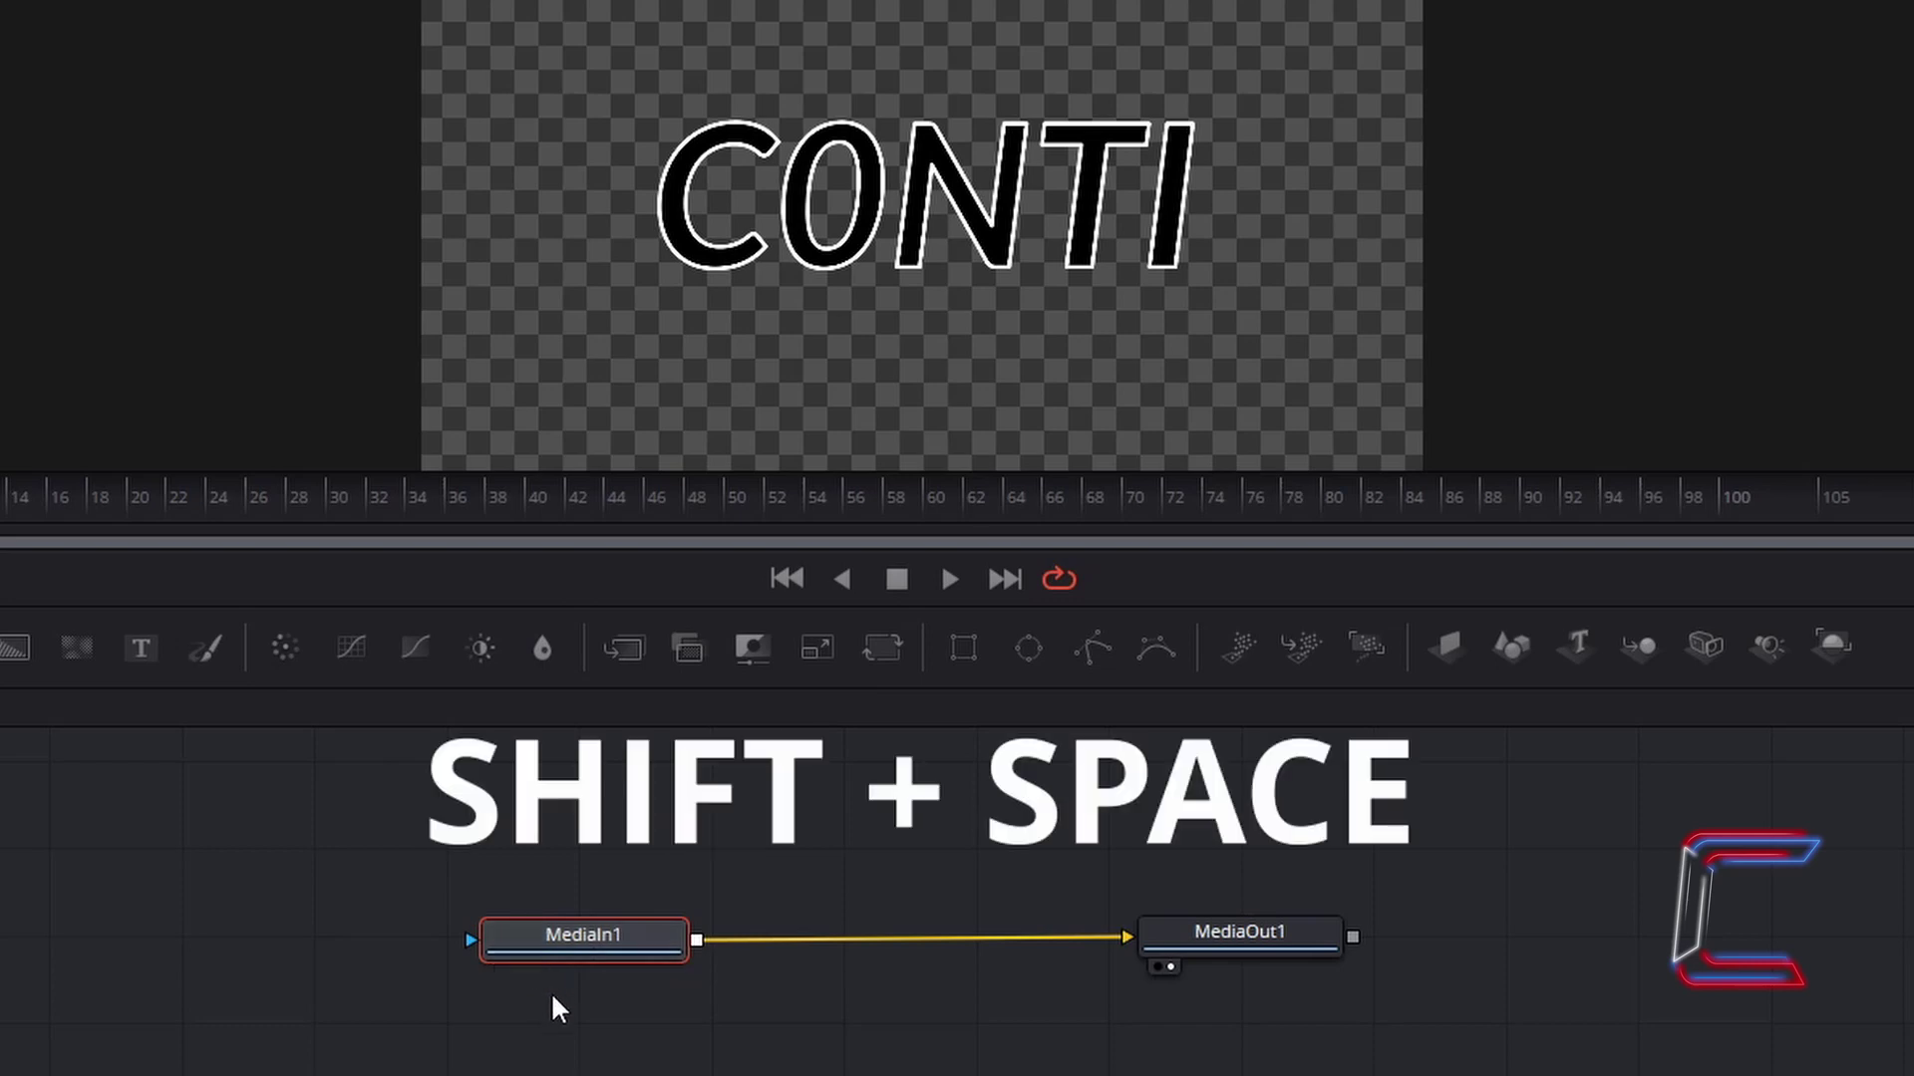
- Insert a Soft Glow node between MediaIn1 and MediaOut1
{"action": "key", "text": "shift+space"}
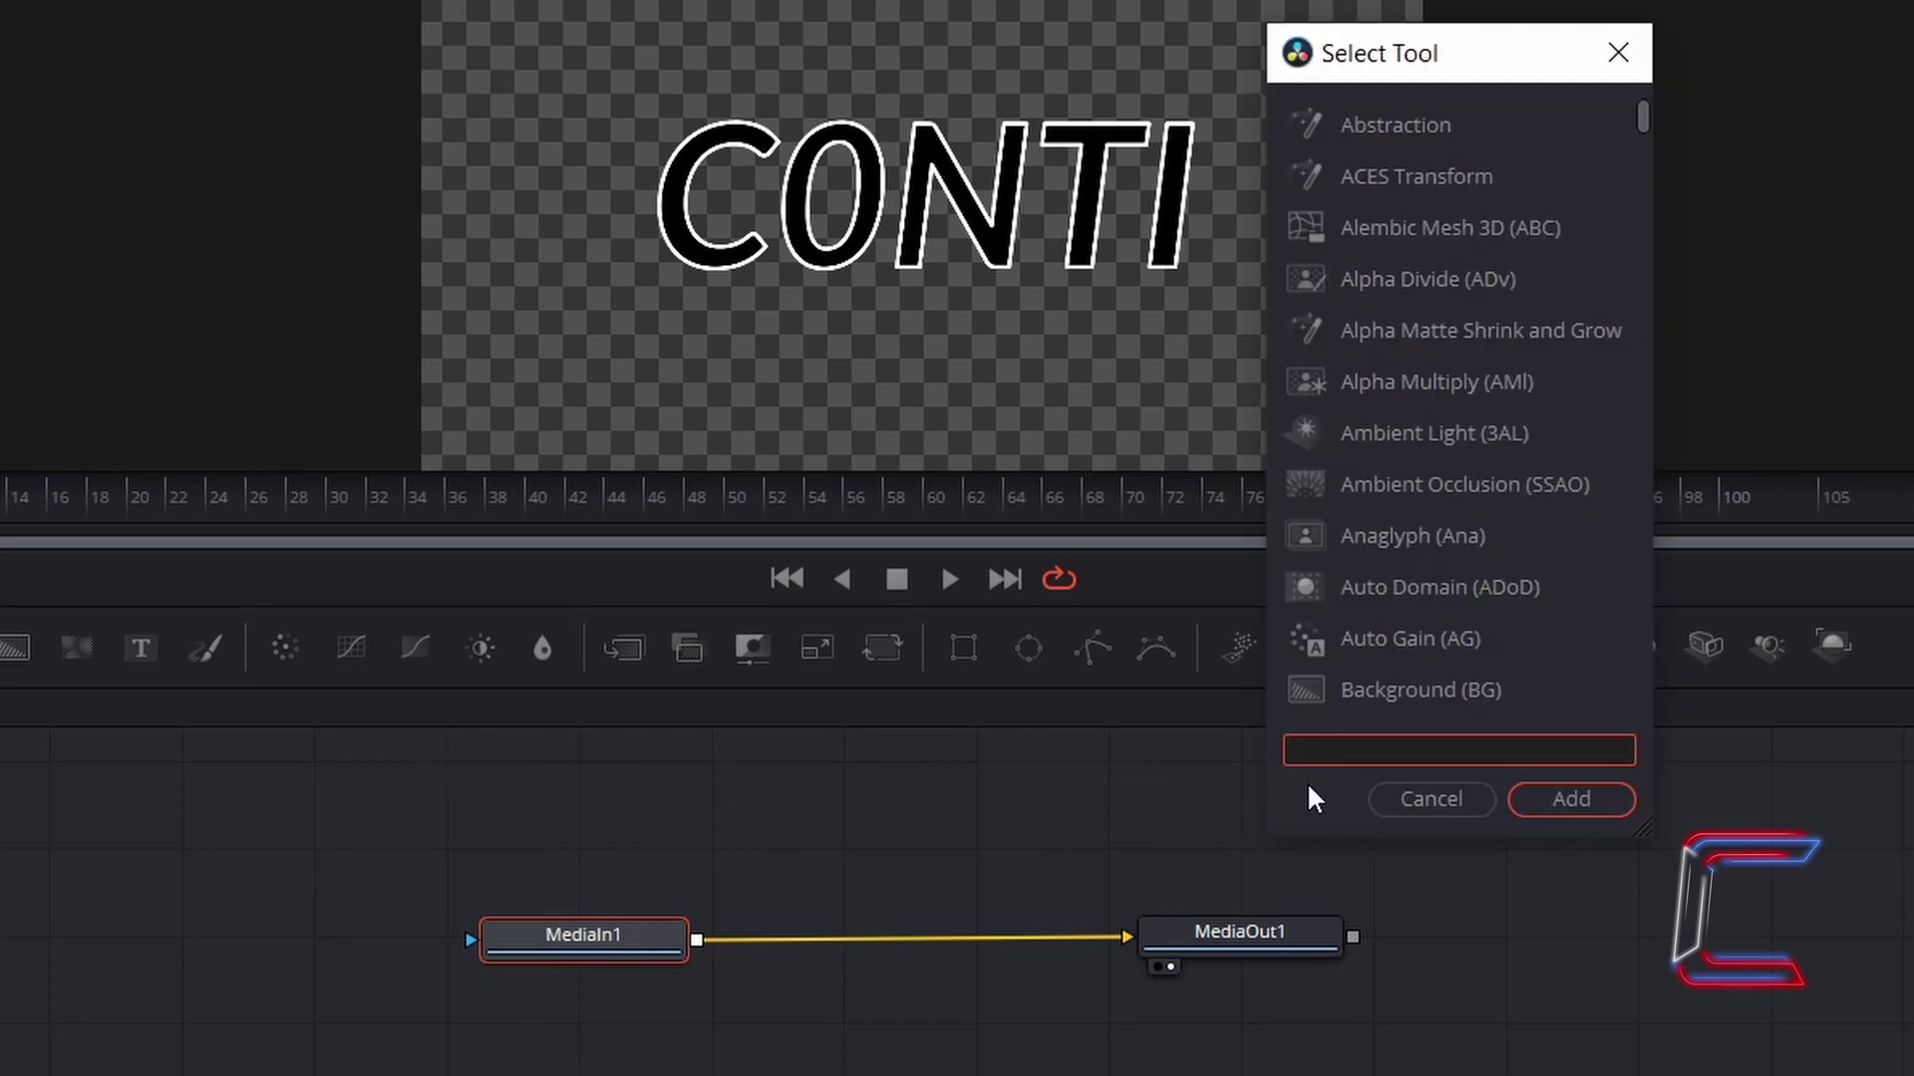
{"action": "type", "text": "soft glow"}
{"action": "left_click", "coordinate": [1499, 136]}
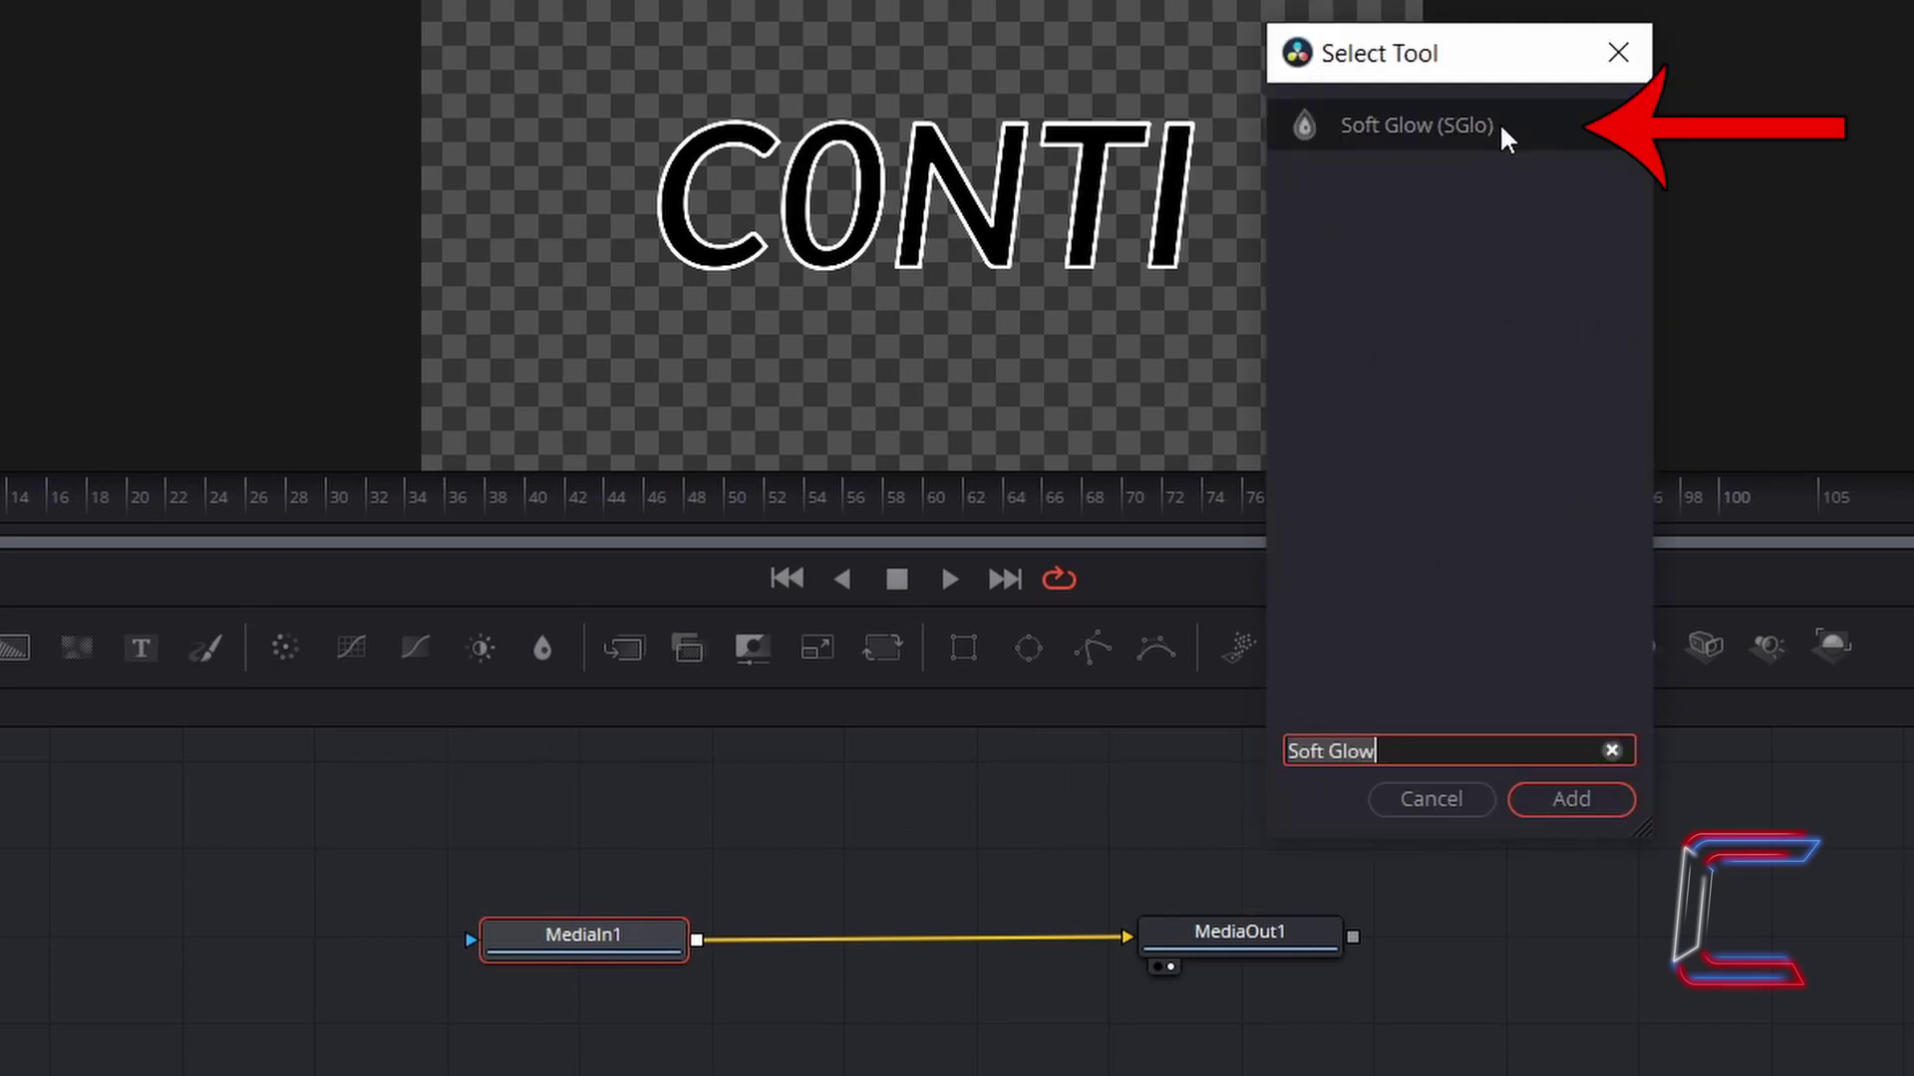
{"action": "left_click", "coordinate": [1605, 806]}
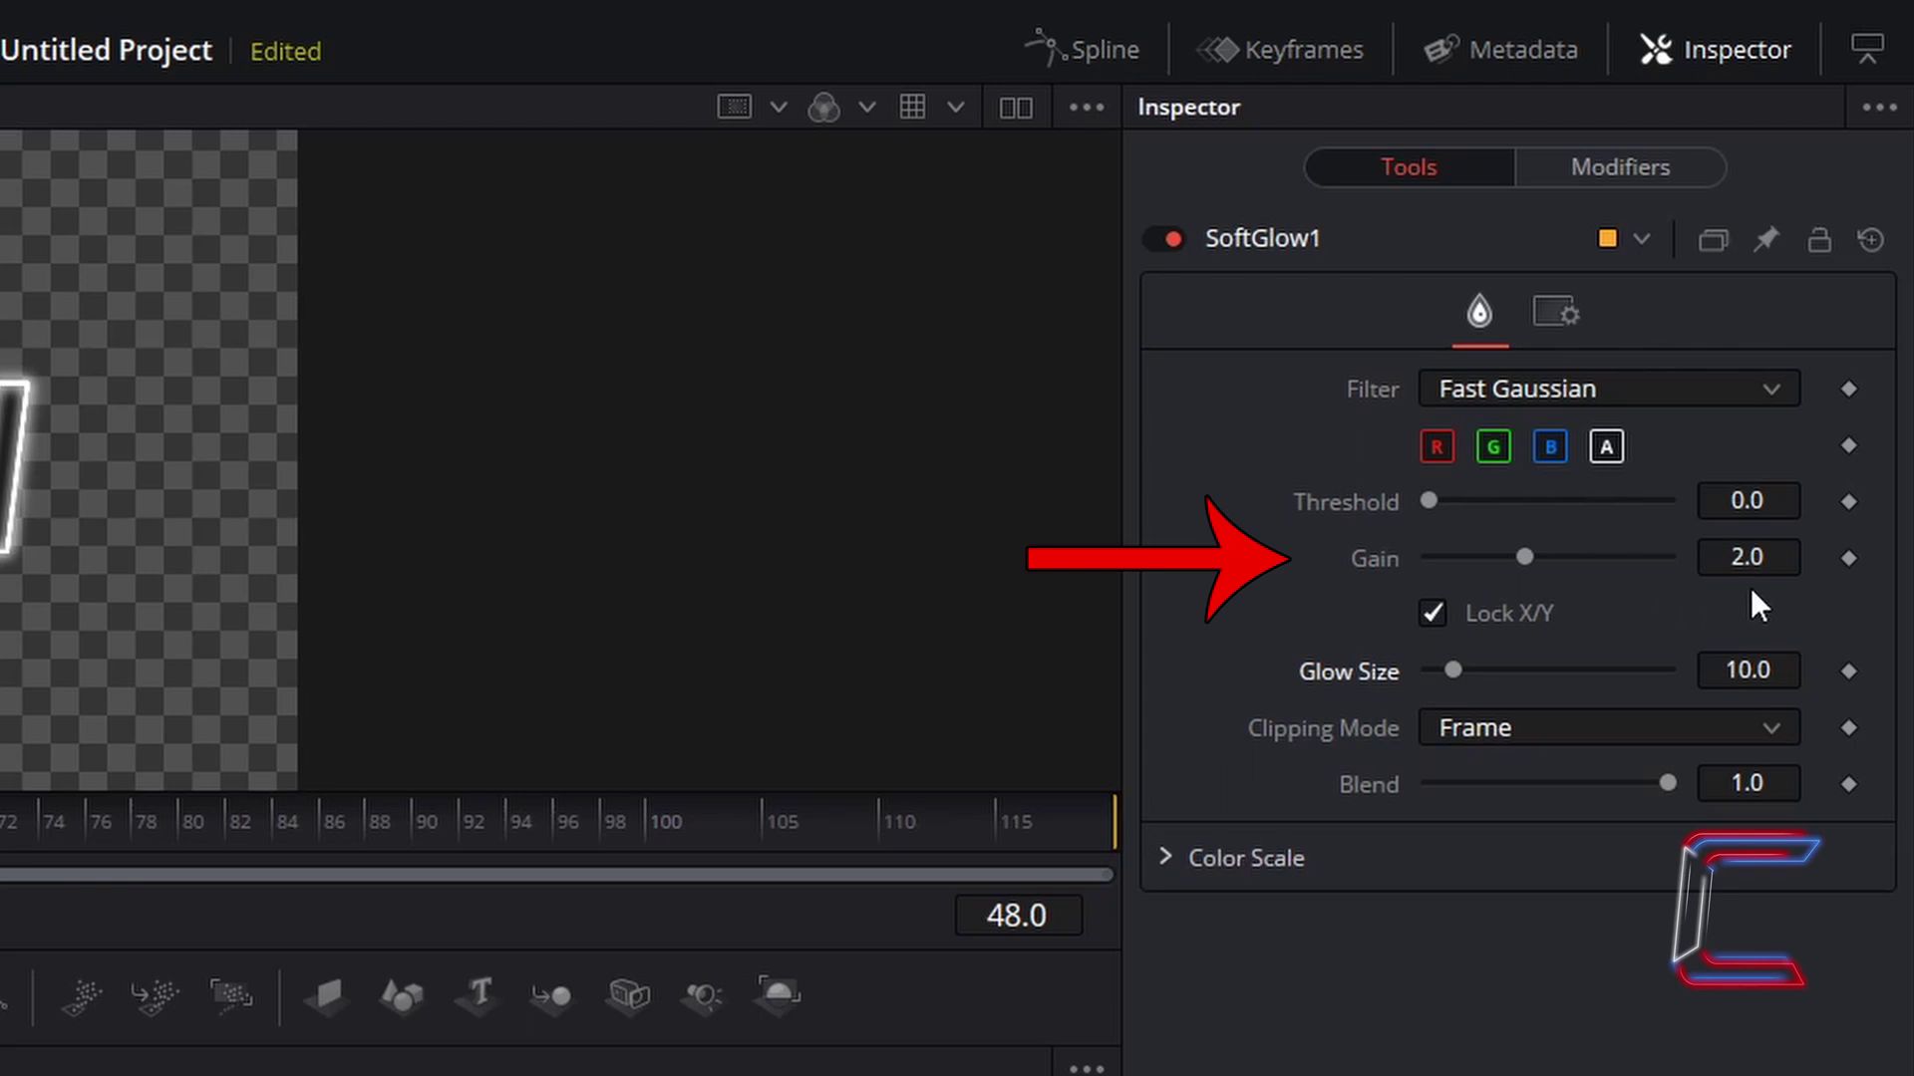
- Set the SoftGlow1 Gain to 1.4 and Glow Size to 30
{"action": "double_click", "coordinate": [1783, 558]}
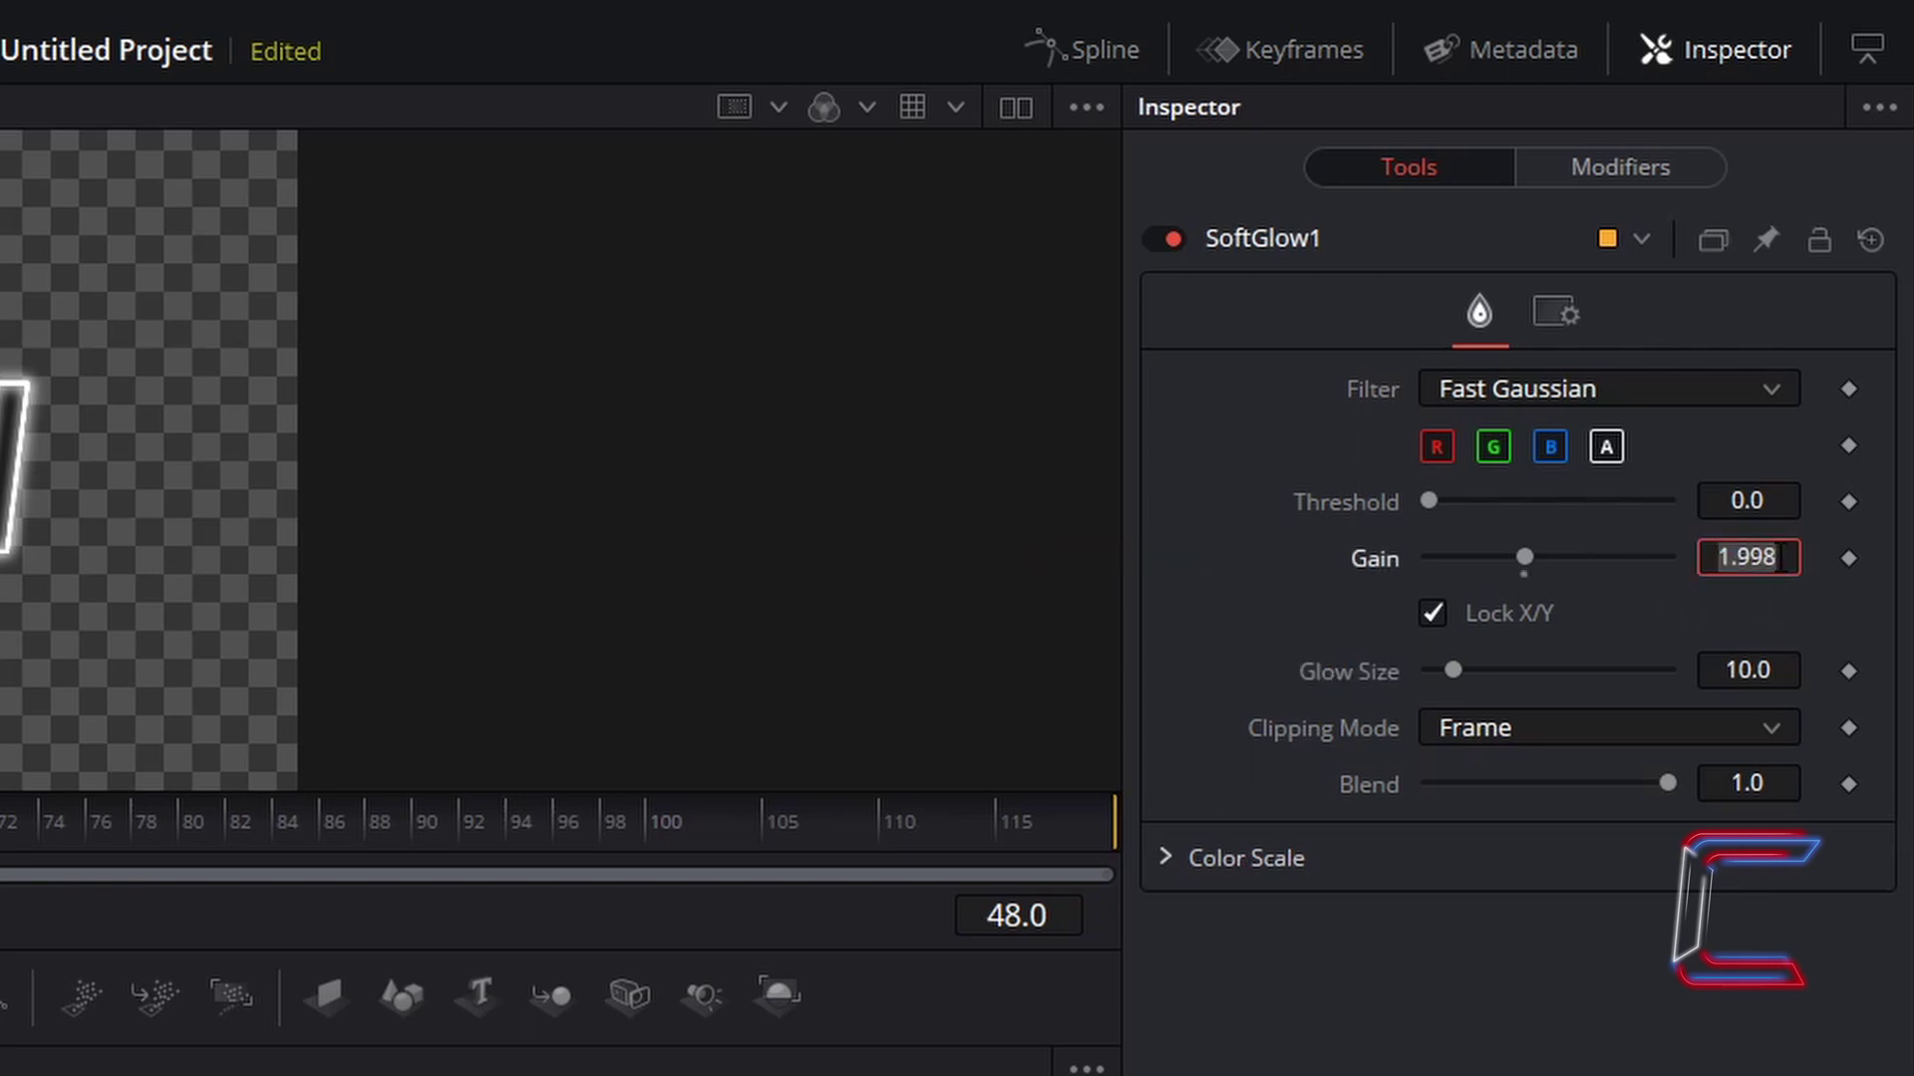
{"action": "type", "text": "1.4"}
{"action": "key", "text": "Tab"}
{"action": "left_click", "coordinate": [1191, 646]}
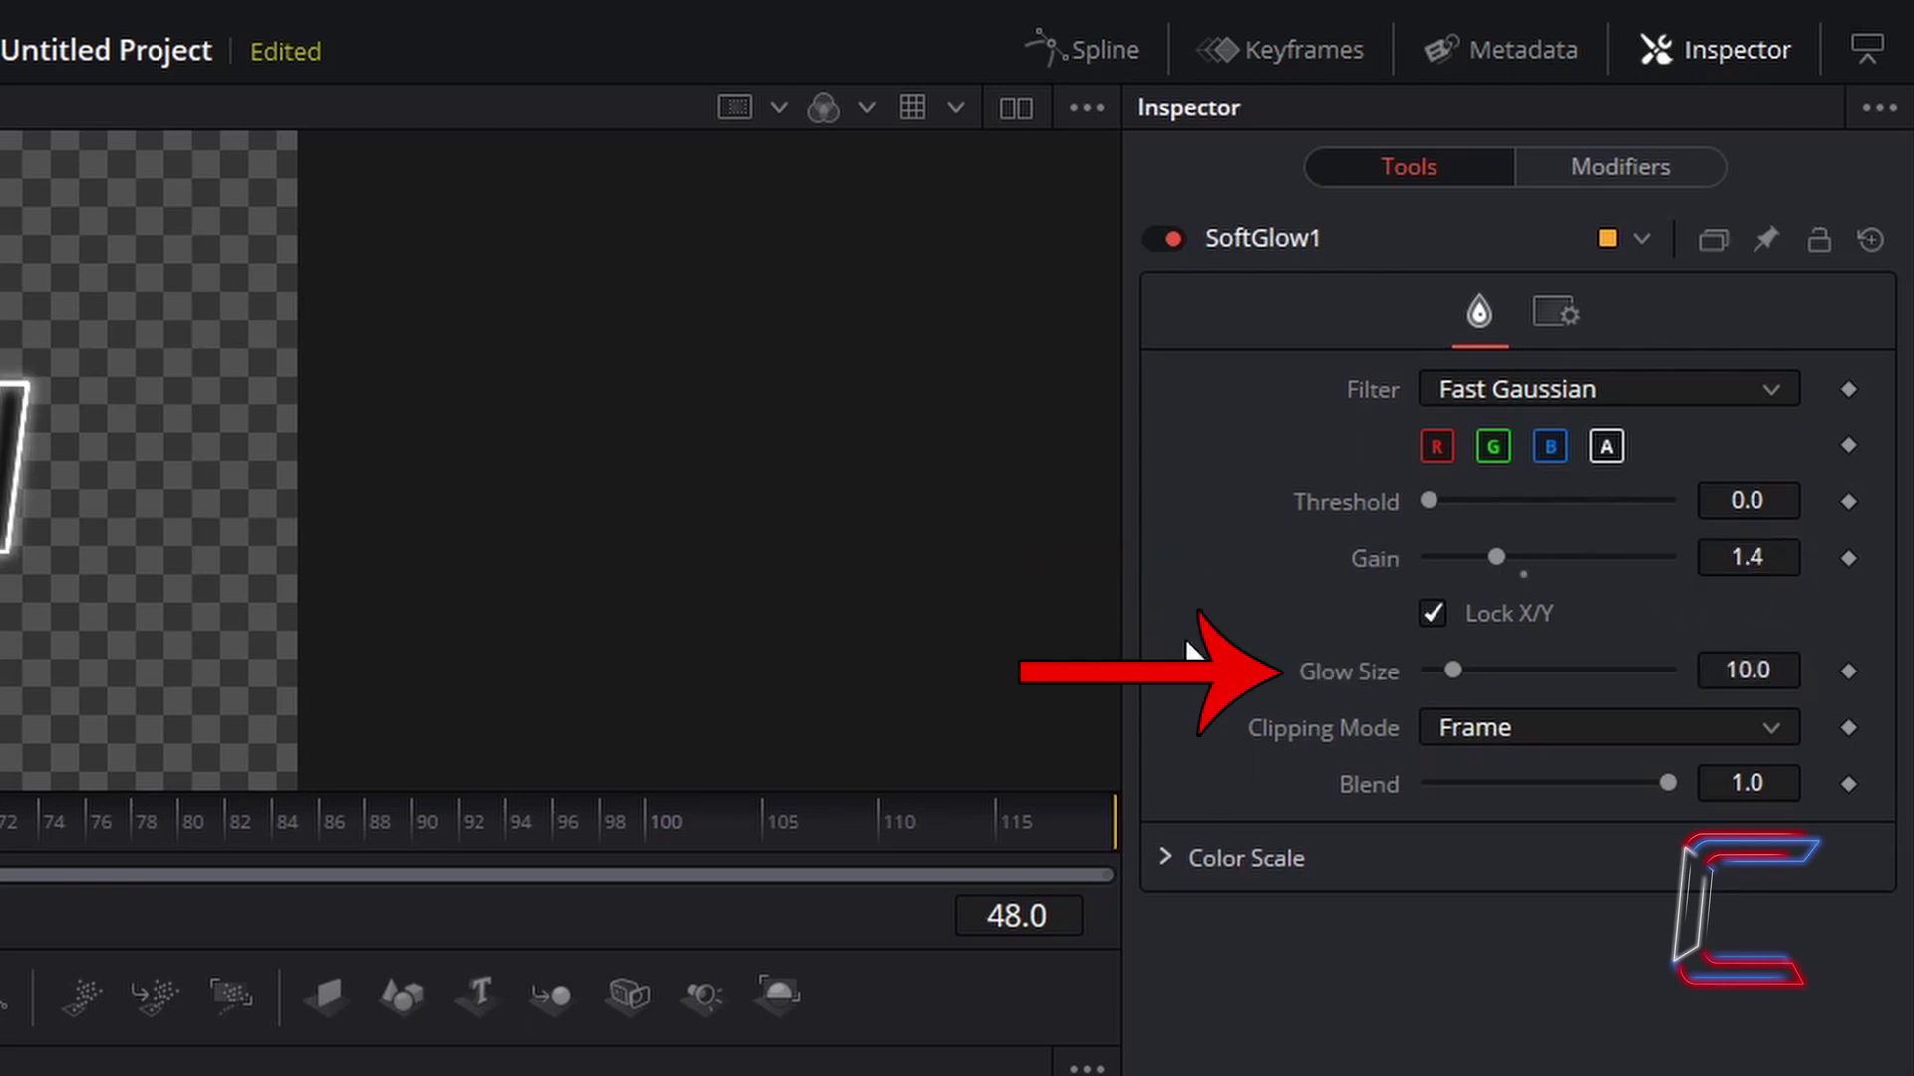
{"action": "double_click", "coordinate": [1794, 669]}
{"action": "type", "text": "30"}
{"action": "key", "text": "Tab"}
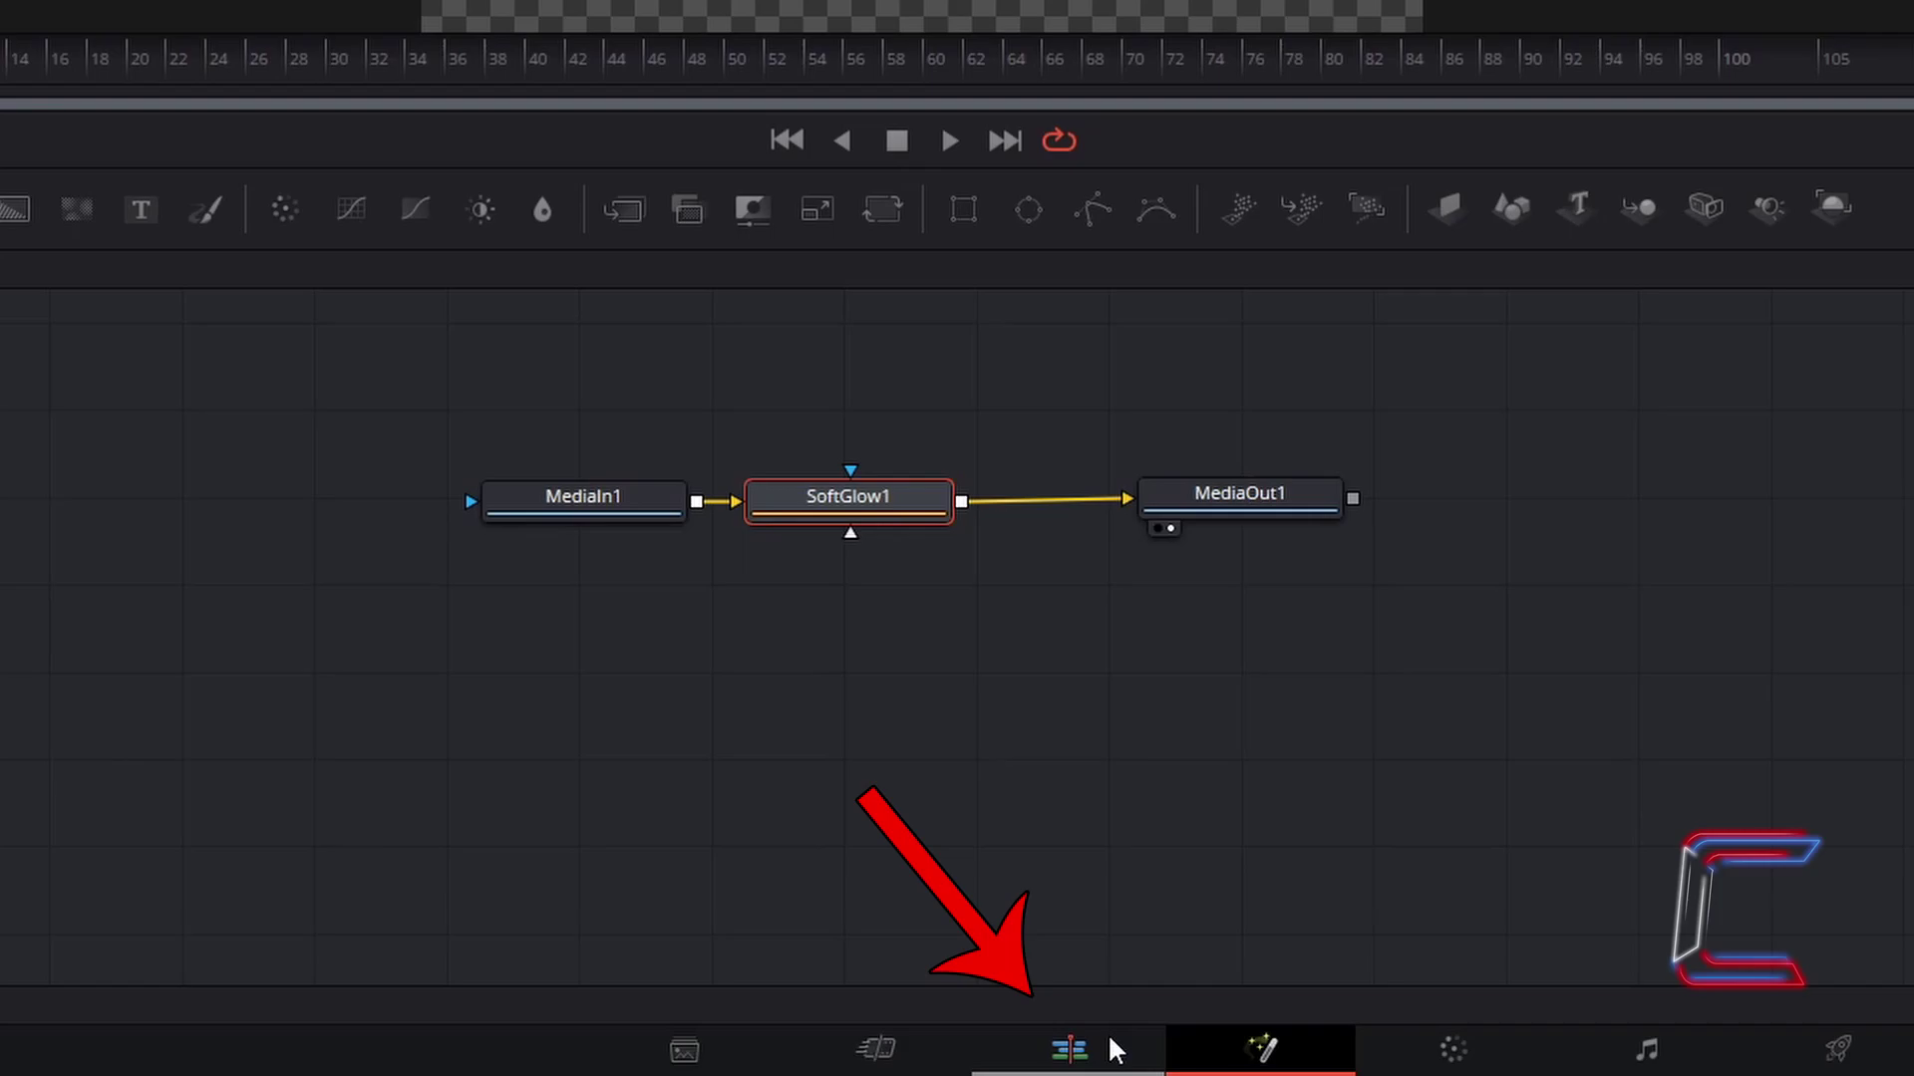
- On the Edit page, add a Four Color Gradient above Compound Clip 1, matching its length
{"action": "left_click", "coordinate": [1111, 1044]}
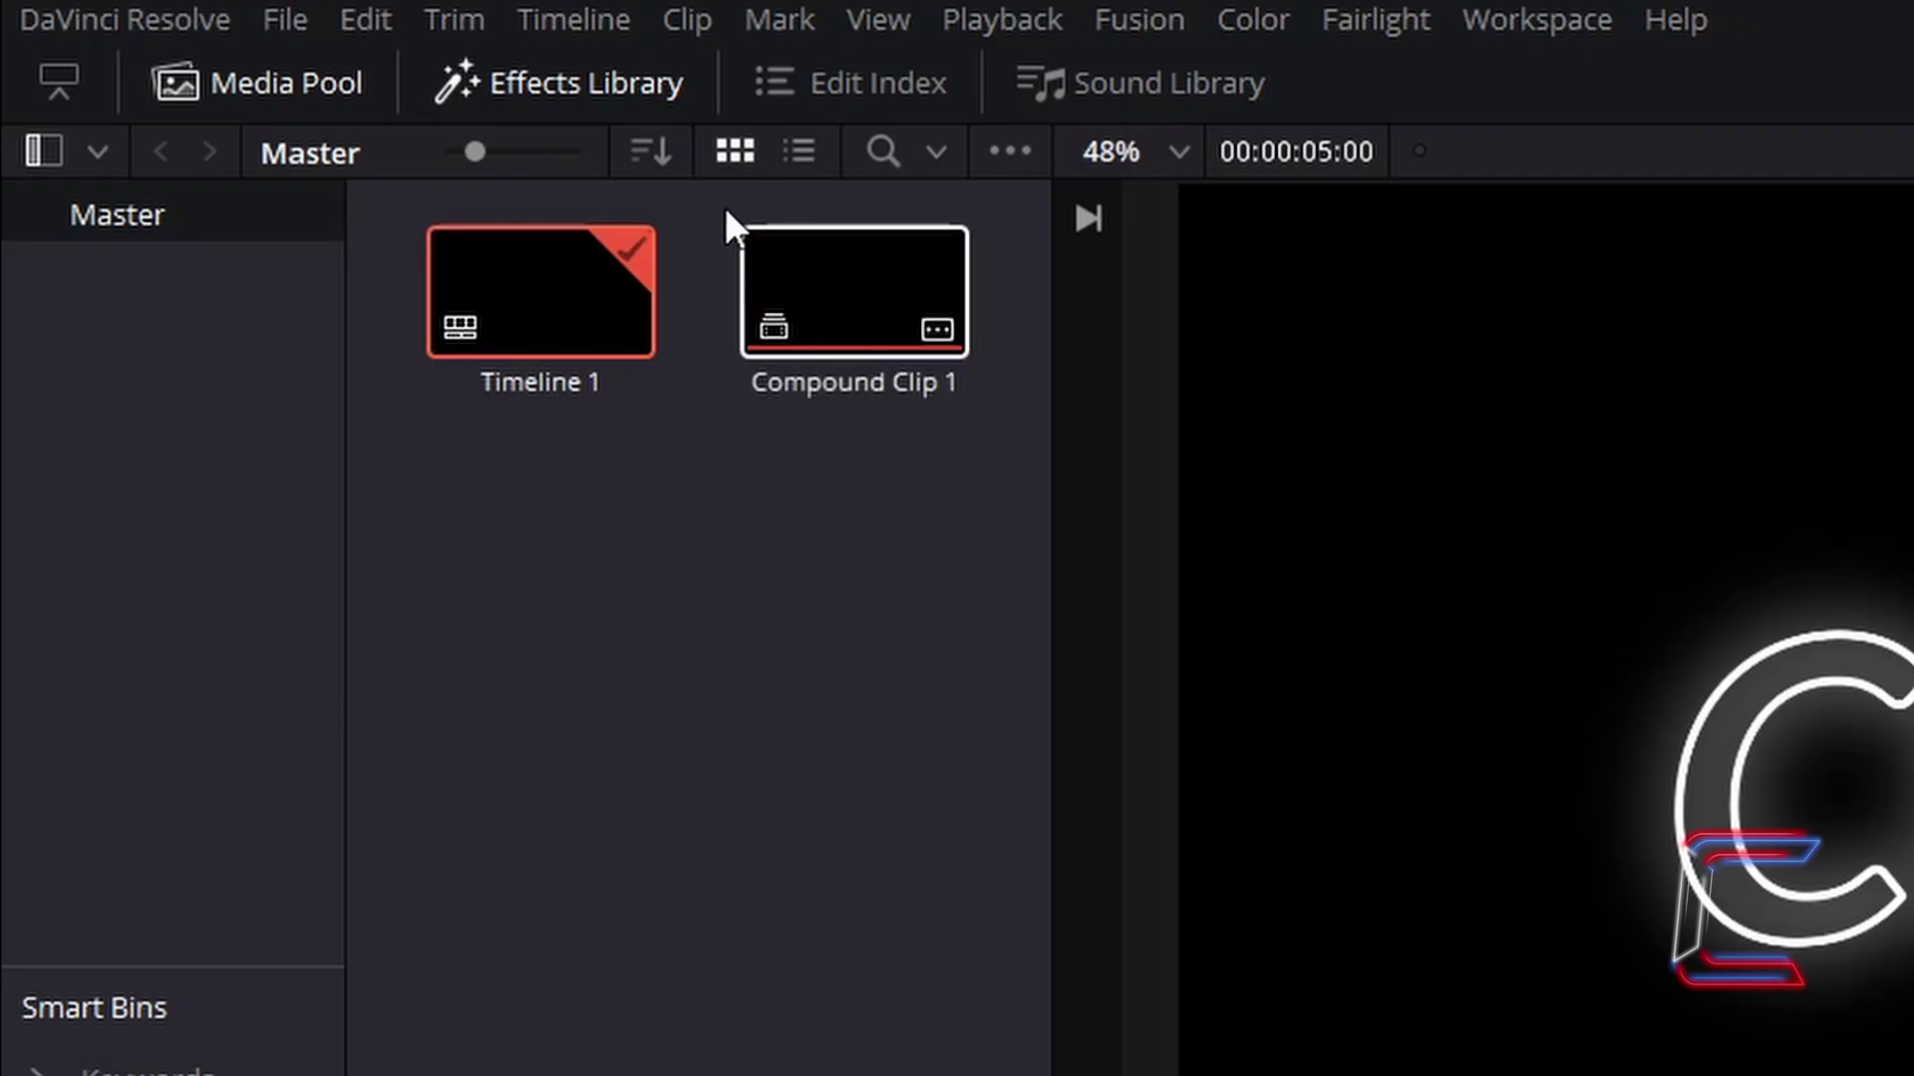
{"action": "left_click", "coordinate": [668, 110]}
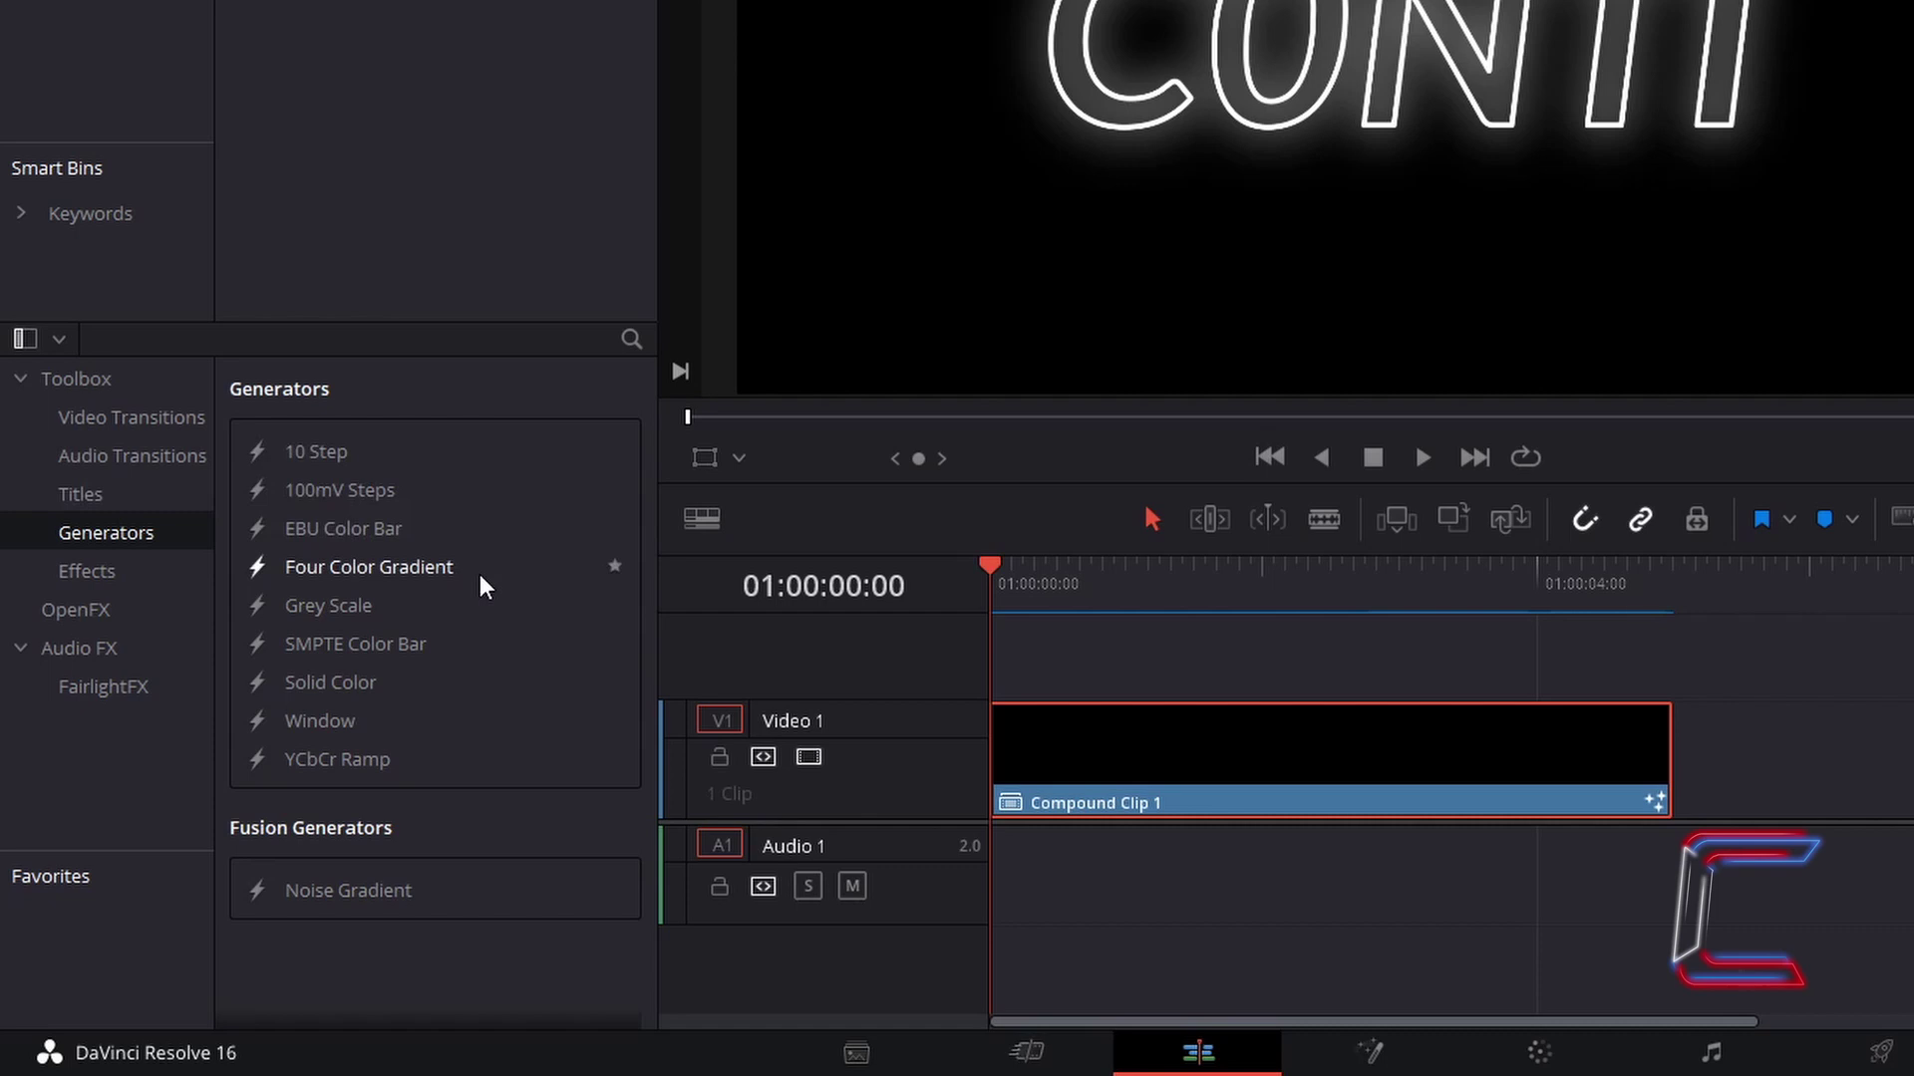
{"action": "left_click_drag", "start_coordinate": [481, 576], "coordinate": [991, 655]}
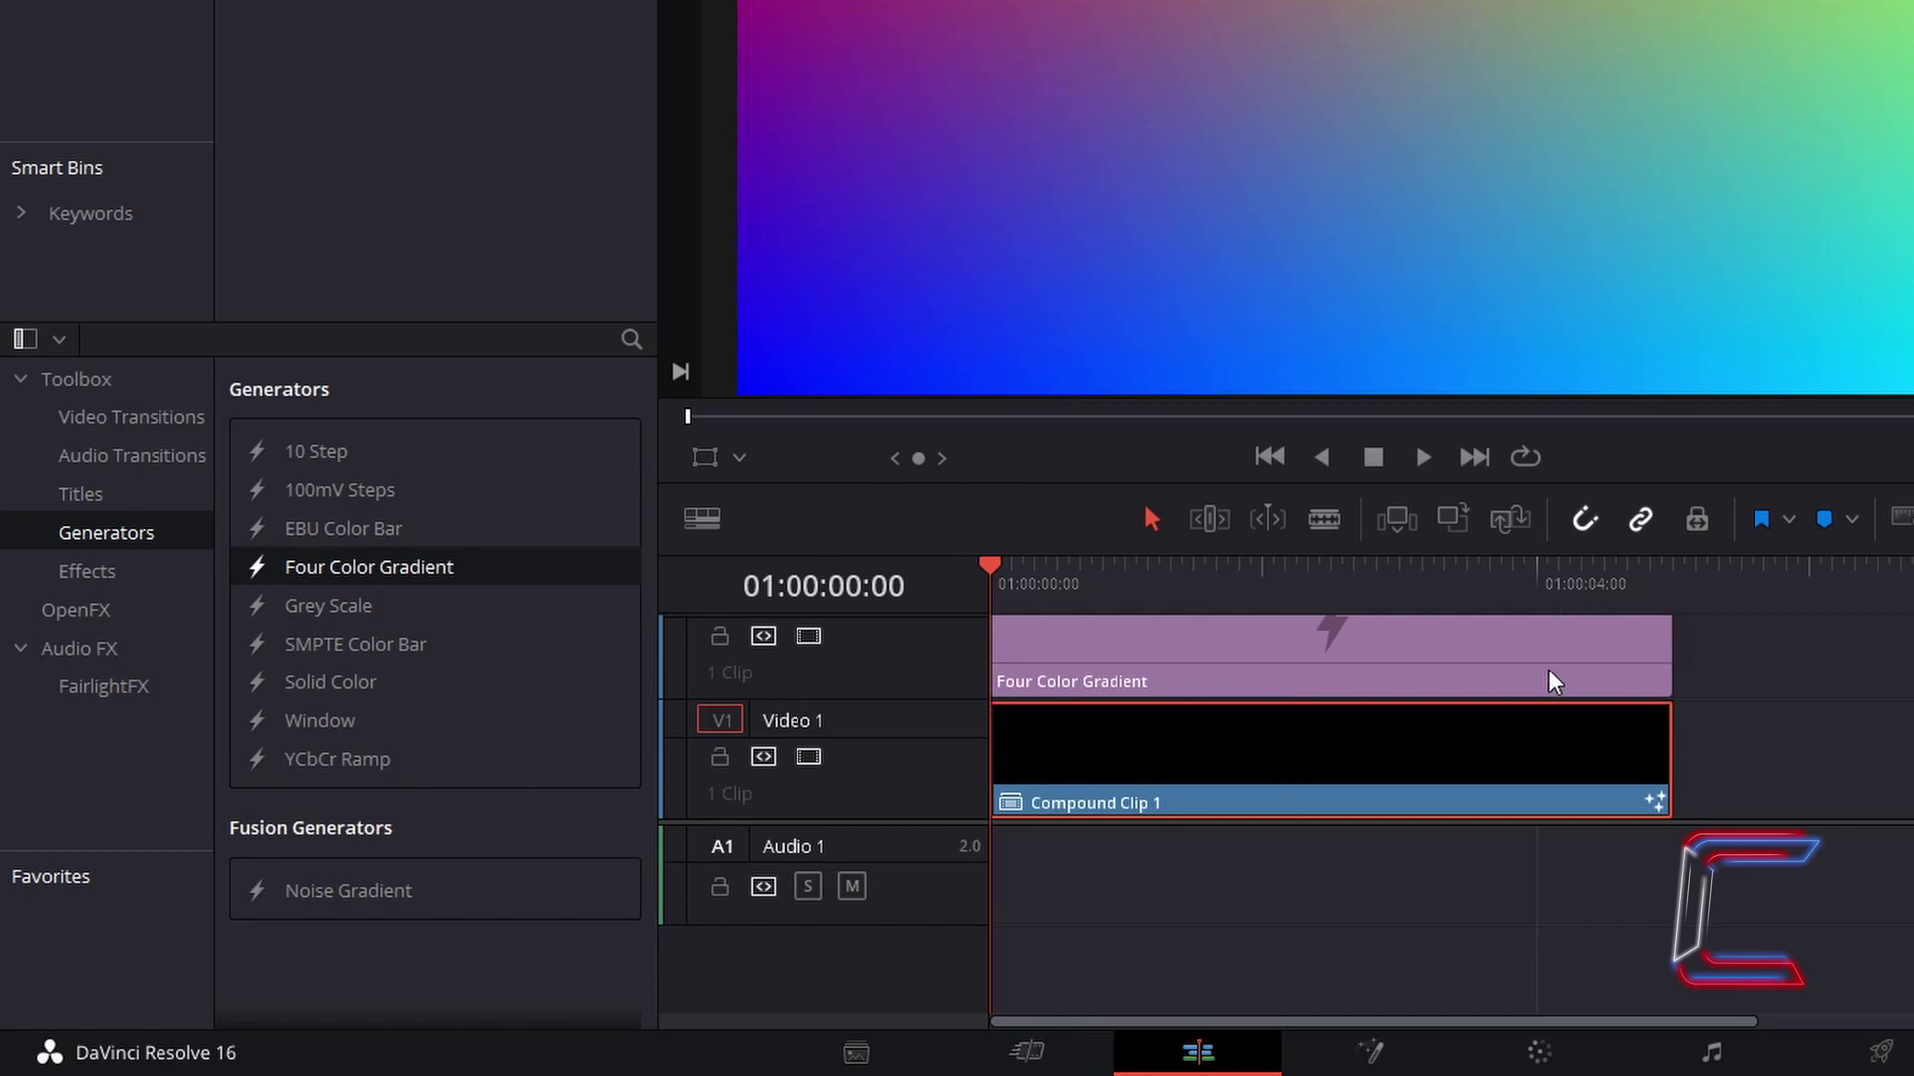
{"action": "mouse_move", "coordinate": [1670, 648]}
{"action": "left_mouse_down"}
{"action": "mouse_move", "coordinate": [1559, 648]}
{"action": "mouse_move", "coordinate": [1672, 645]}
{"action": "mouse_move", "coordinate": [1581, 652]}
{"action": "mouse_move", "coordinate": [1663, 648]}
{"action": "mouse_move", "coordinate": [1637, 668]}
{"action": "mouse_move", "coordinate": [1716, 652]}
{"action": "mouse_move", "coordinate": [1675, 653]}
{"action": "left_mouse_up"}
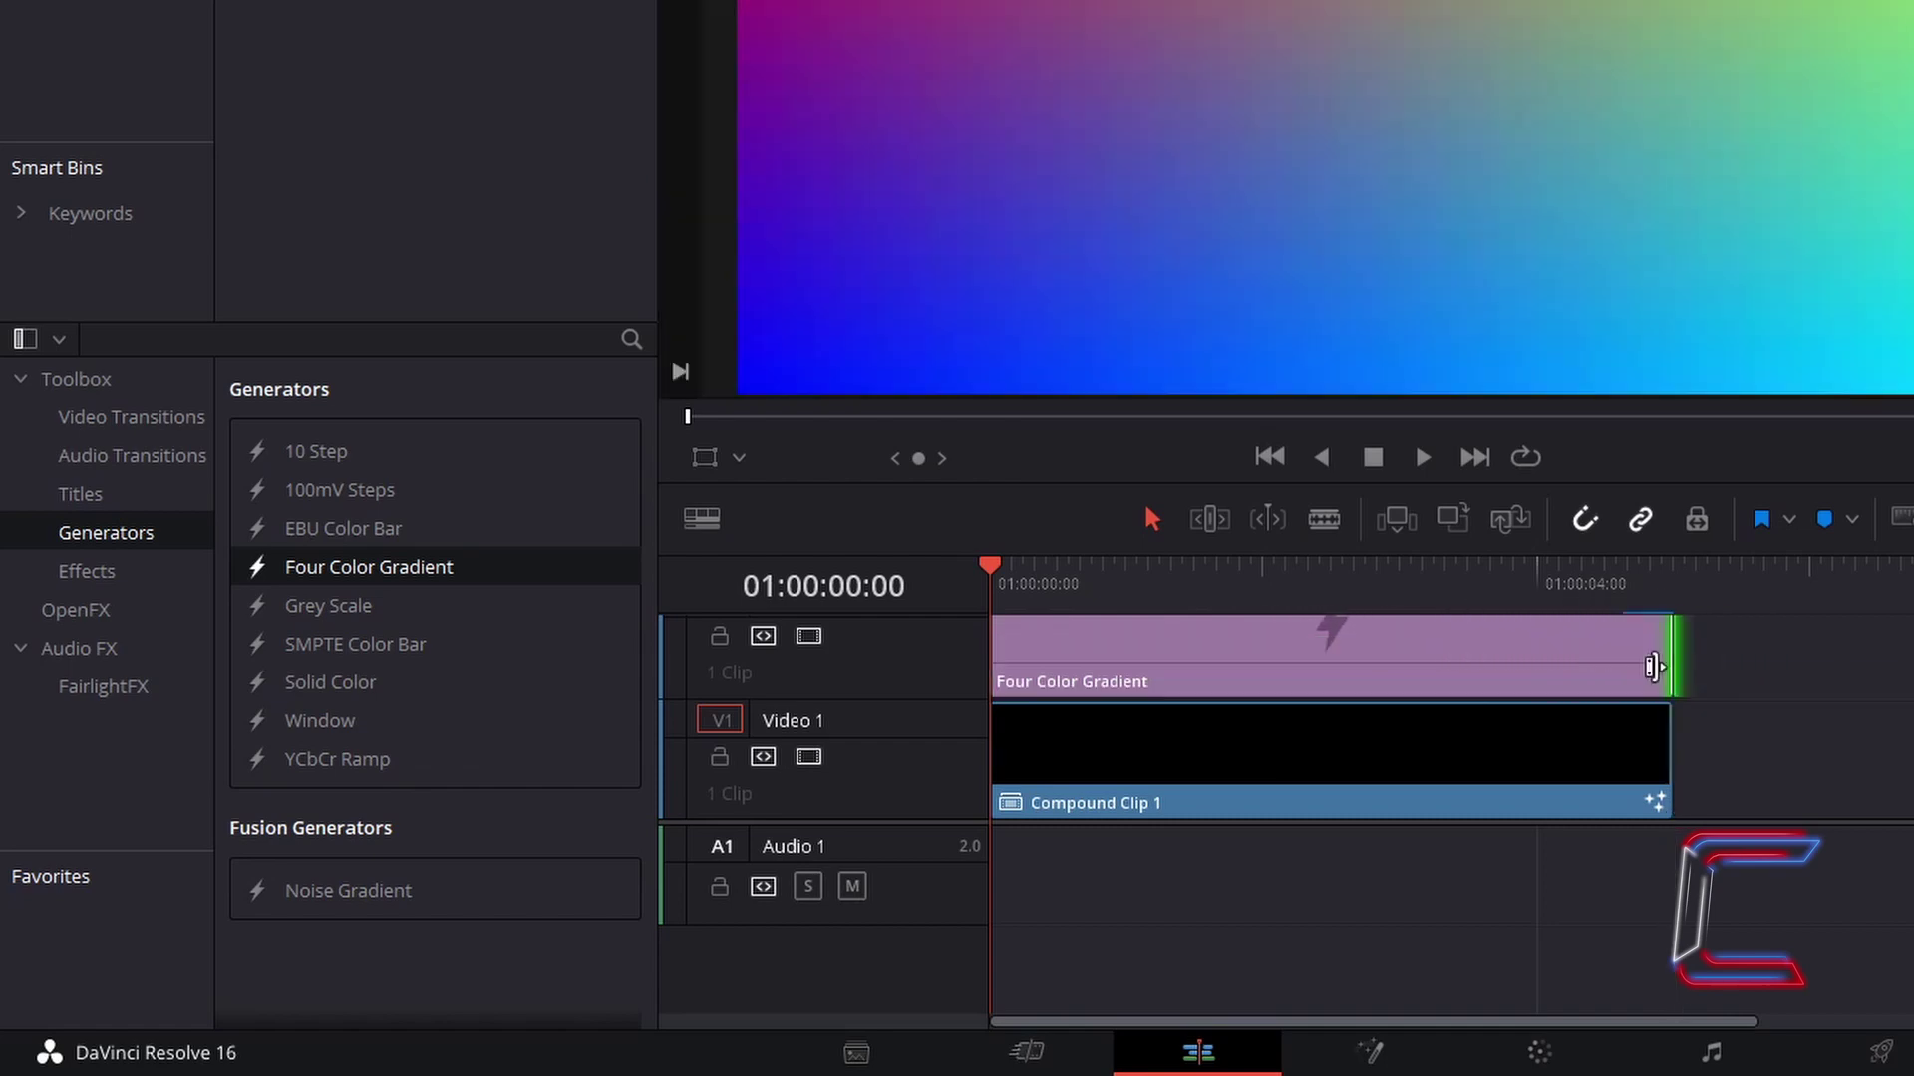
- Set the gradient's Upper Left and Upper Right colours to #0000ff blue
{"action": "left_click", "coordinate": [1519, 650]}
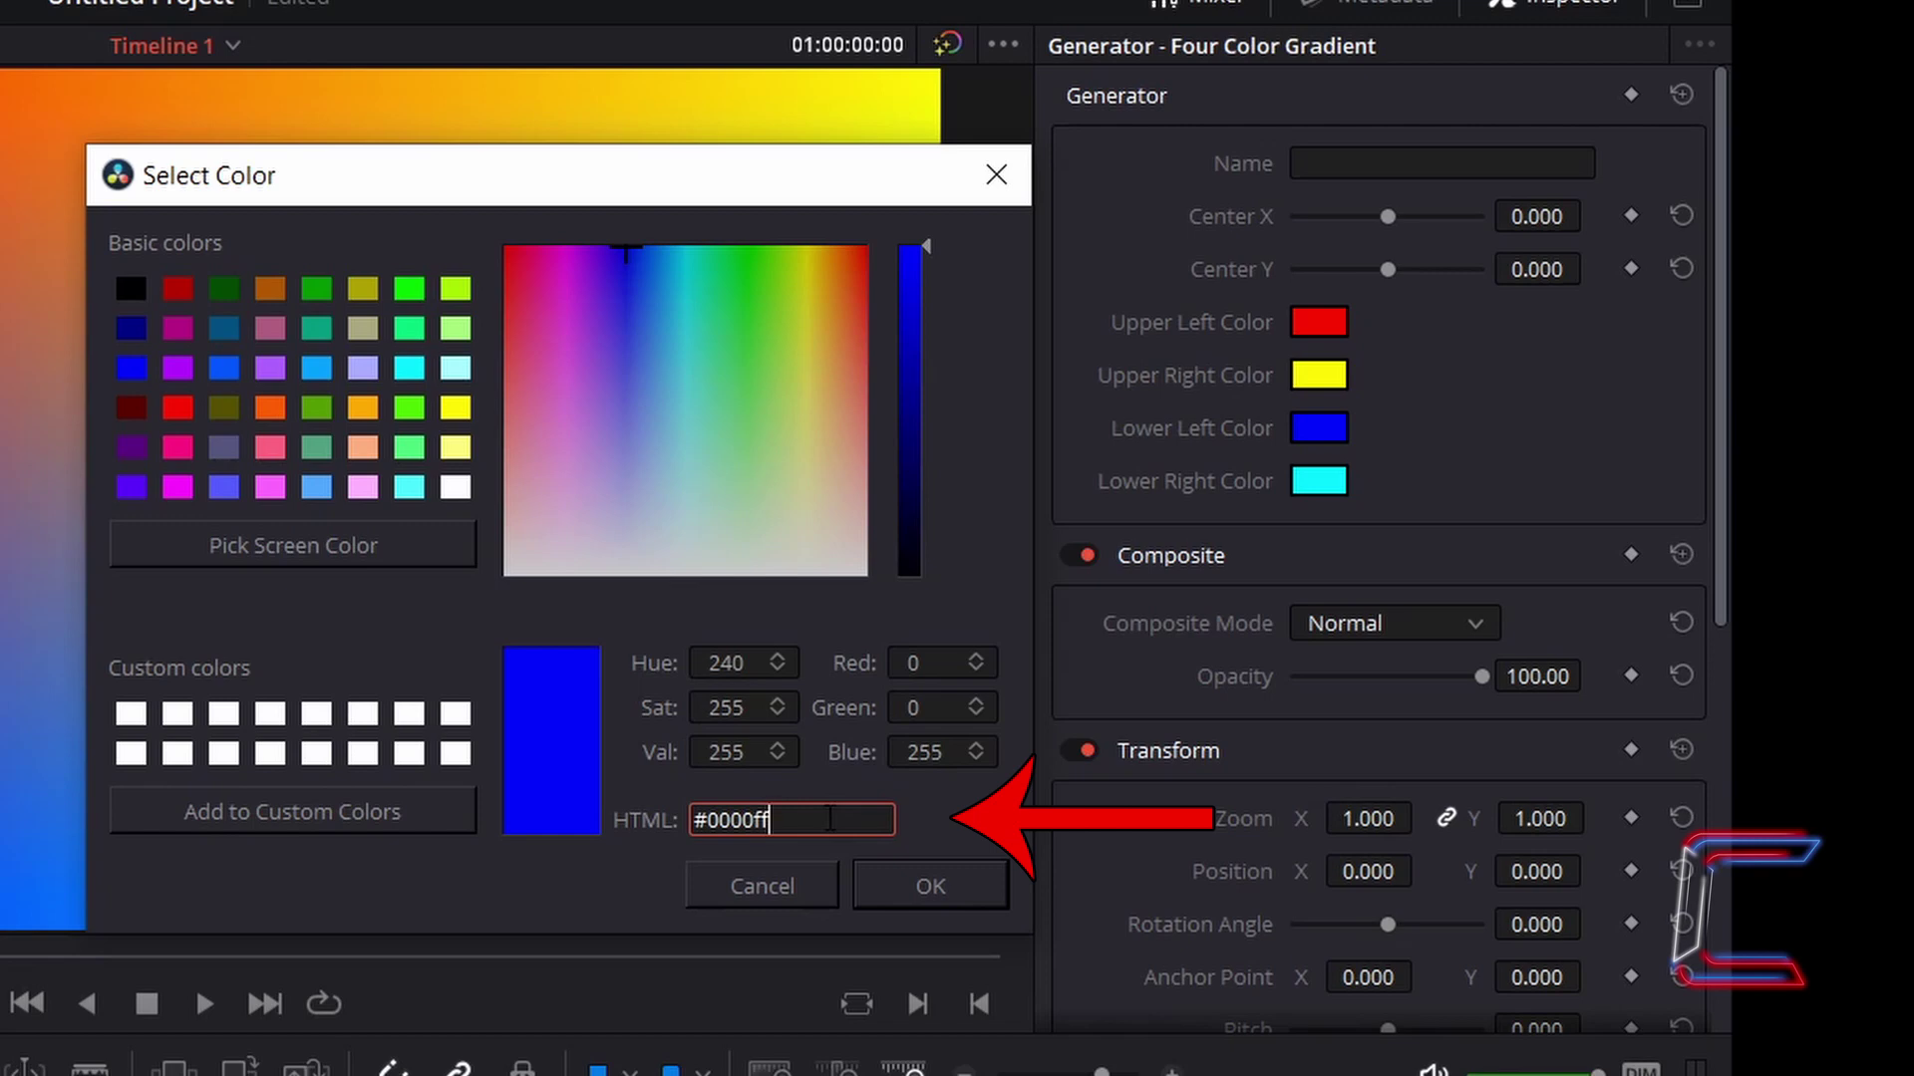
{"action": "left_click", "coordinate": [932, 886]}
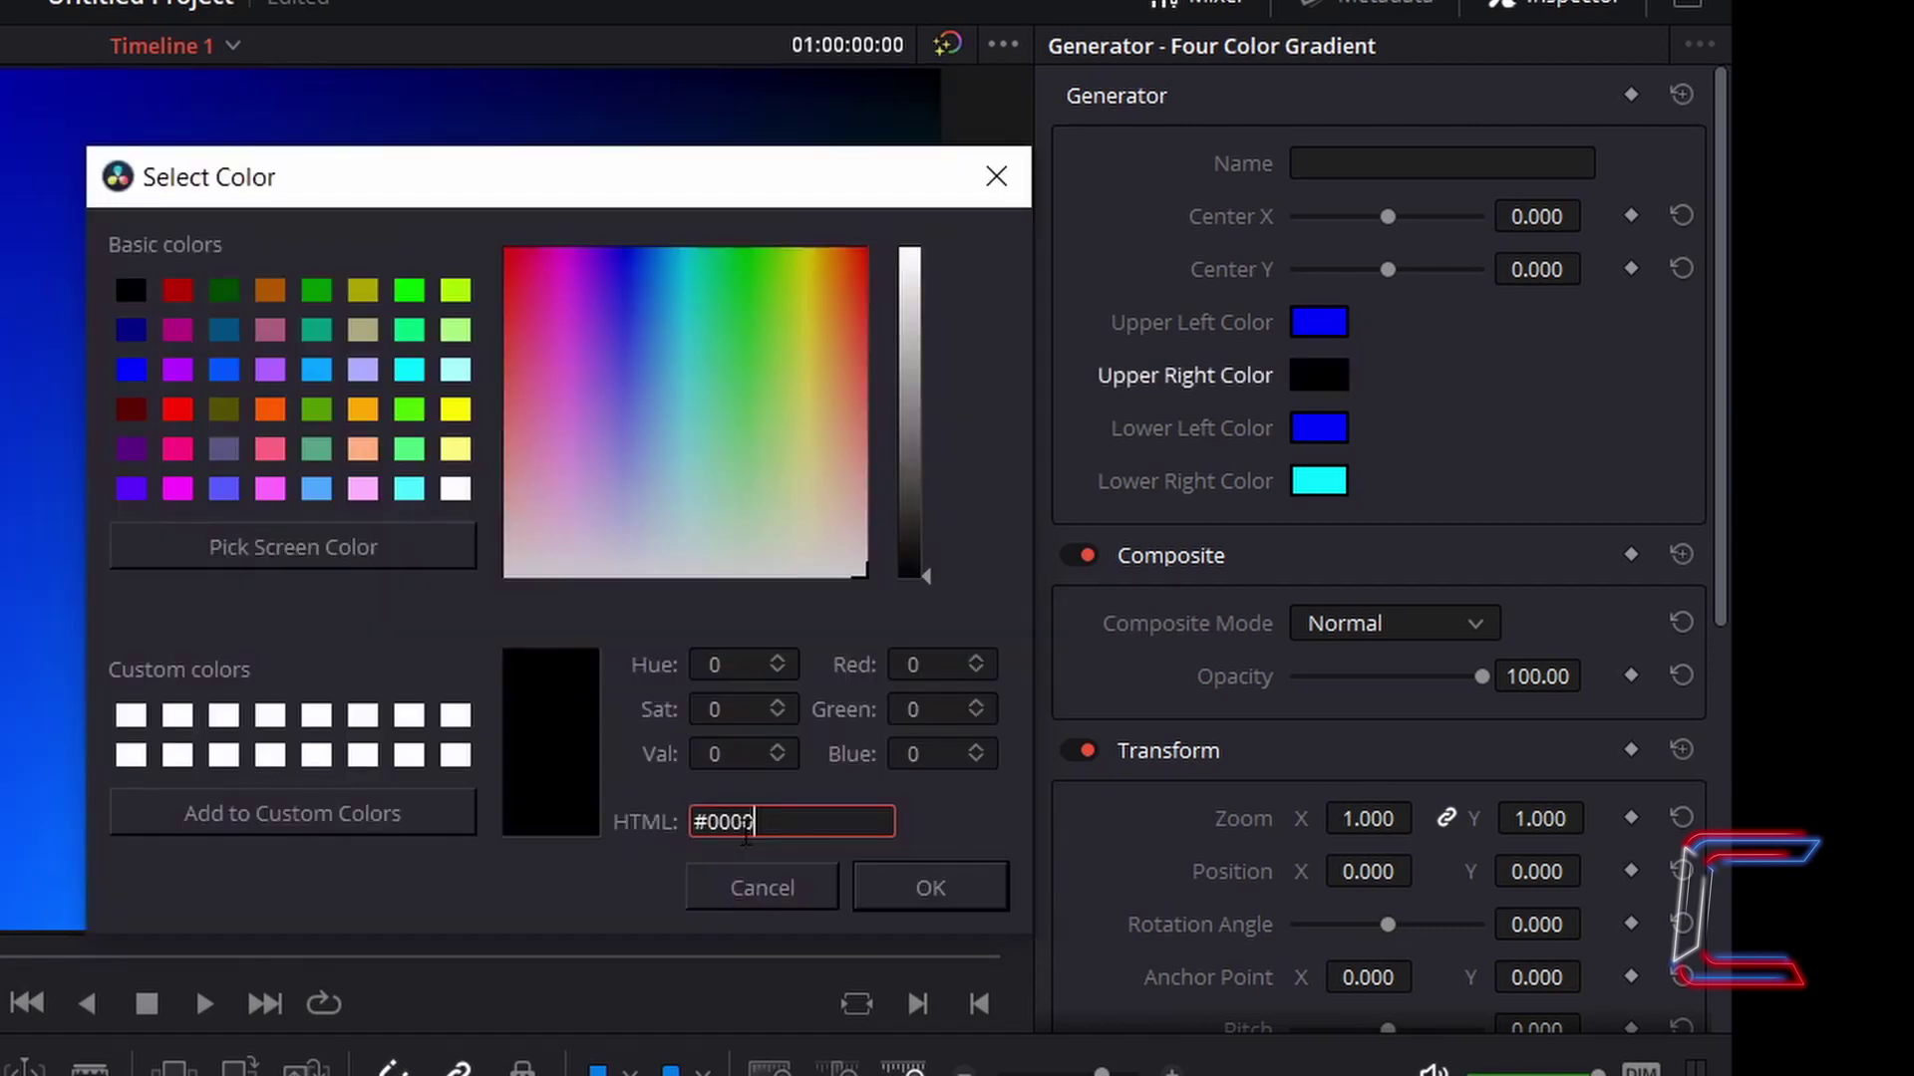
{"action": "type", "text": "ff"}
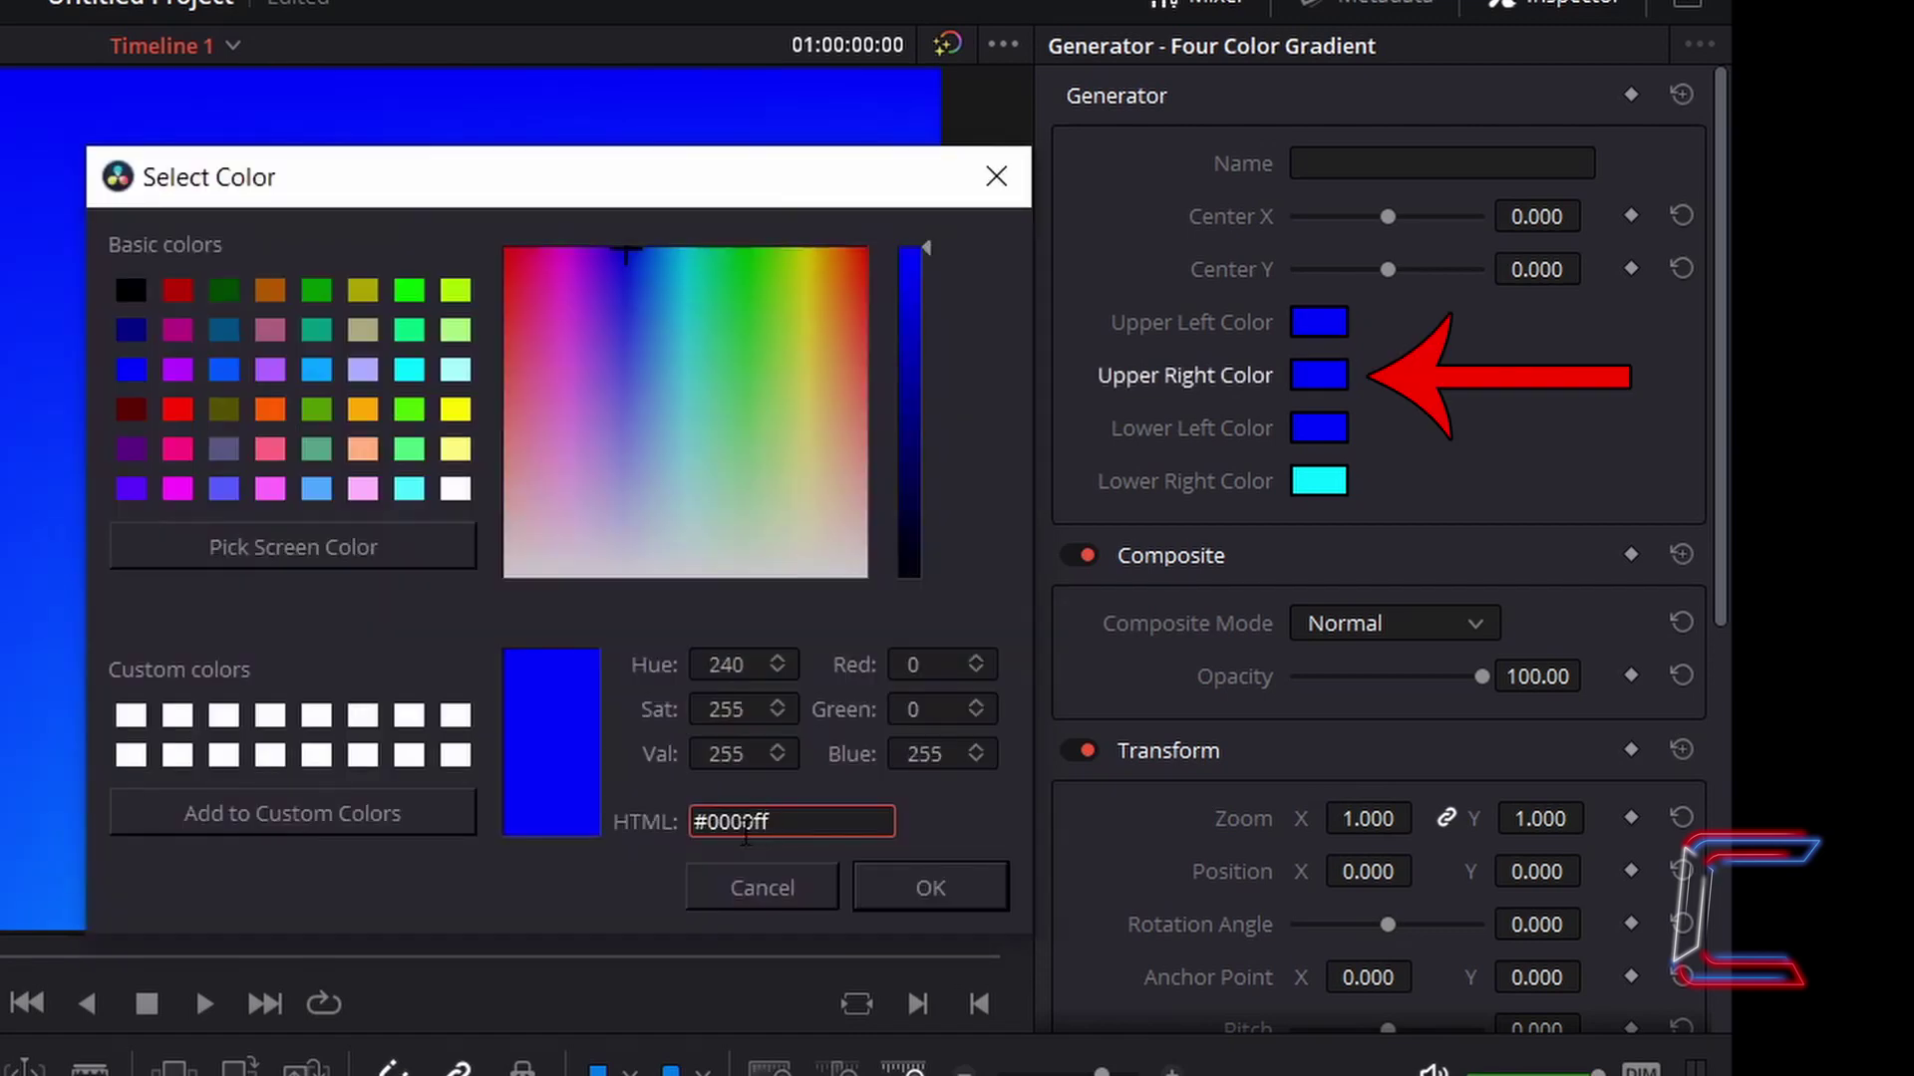
{"action": "left_click", "coordinate": [966, 897]}
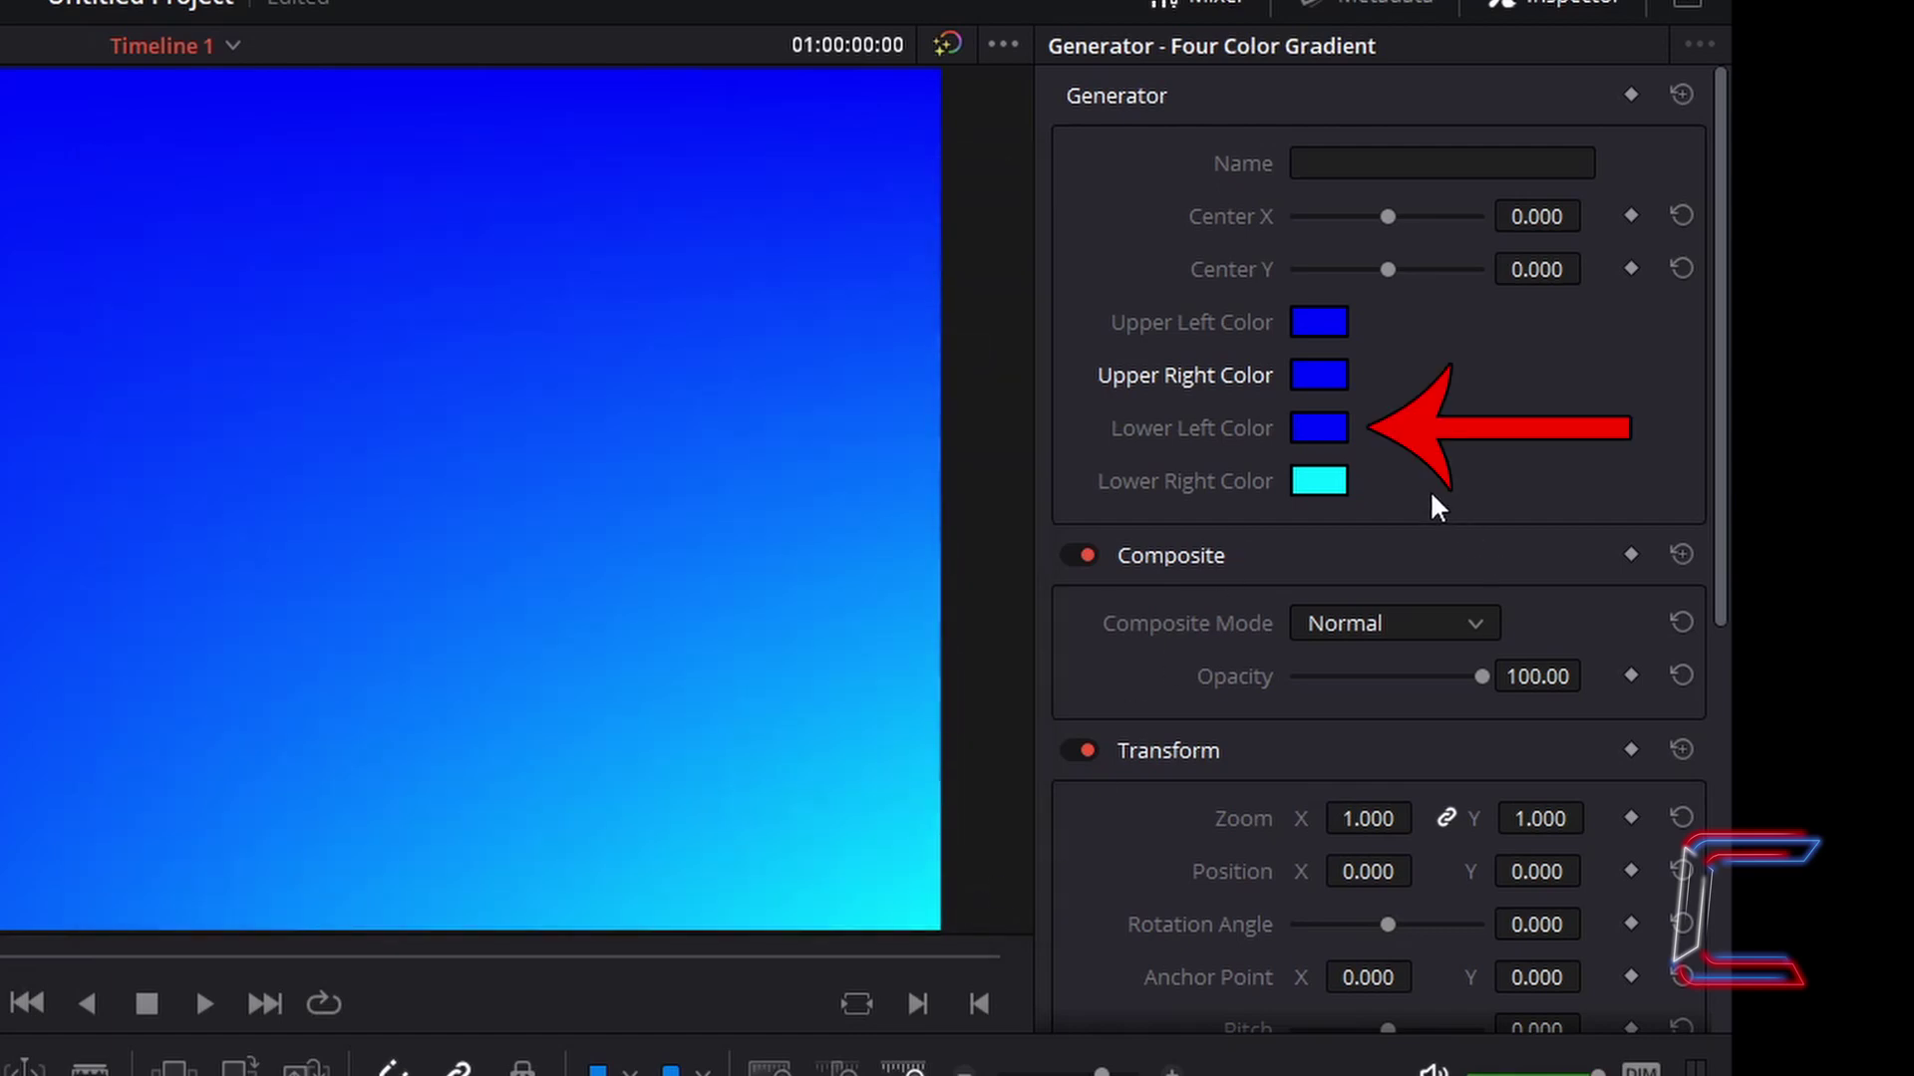
- Set both lower gradient colours to #ff0000 red
{"action": "left_click", "coordinate": [1329, 435]}
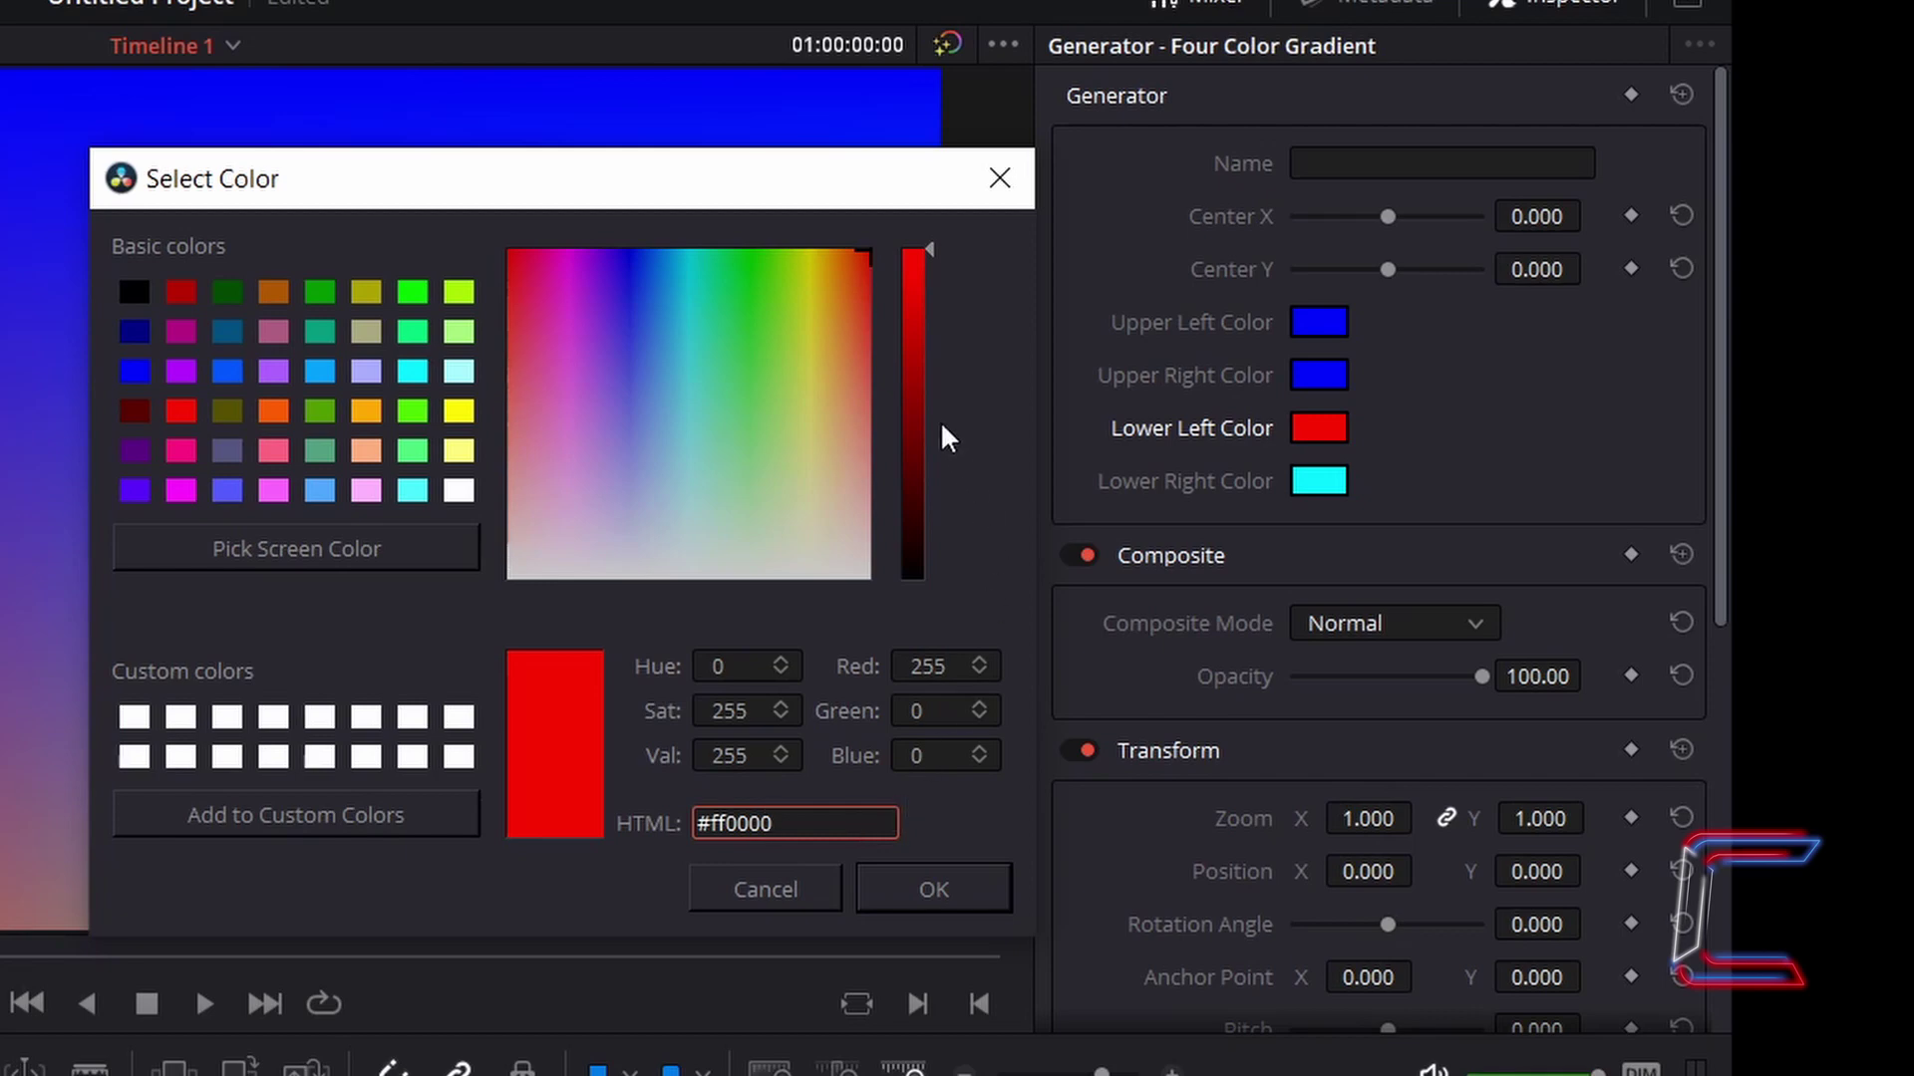
{"action": "left_click", "coordinate": [988, 885]}
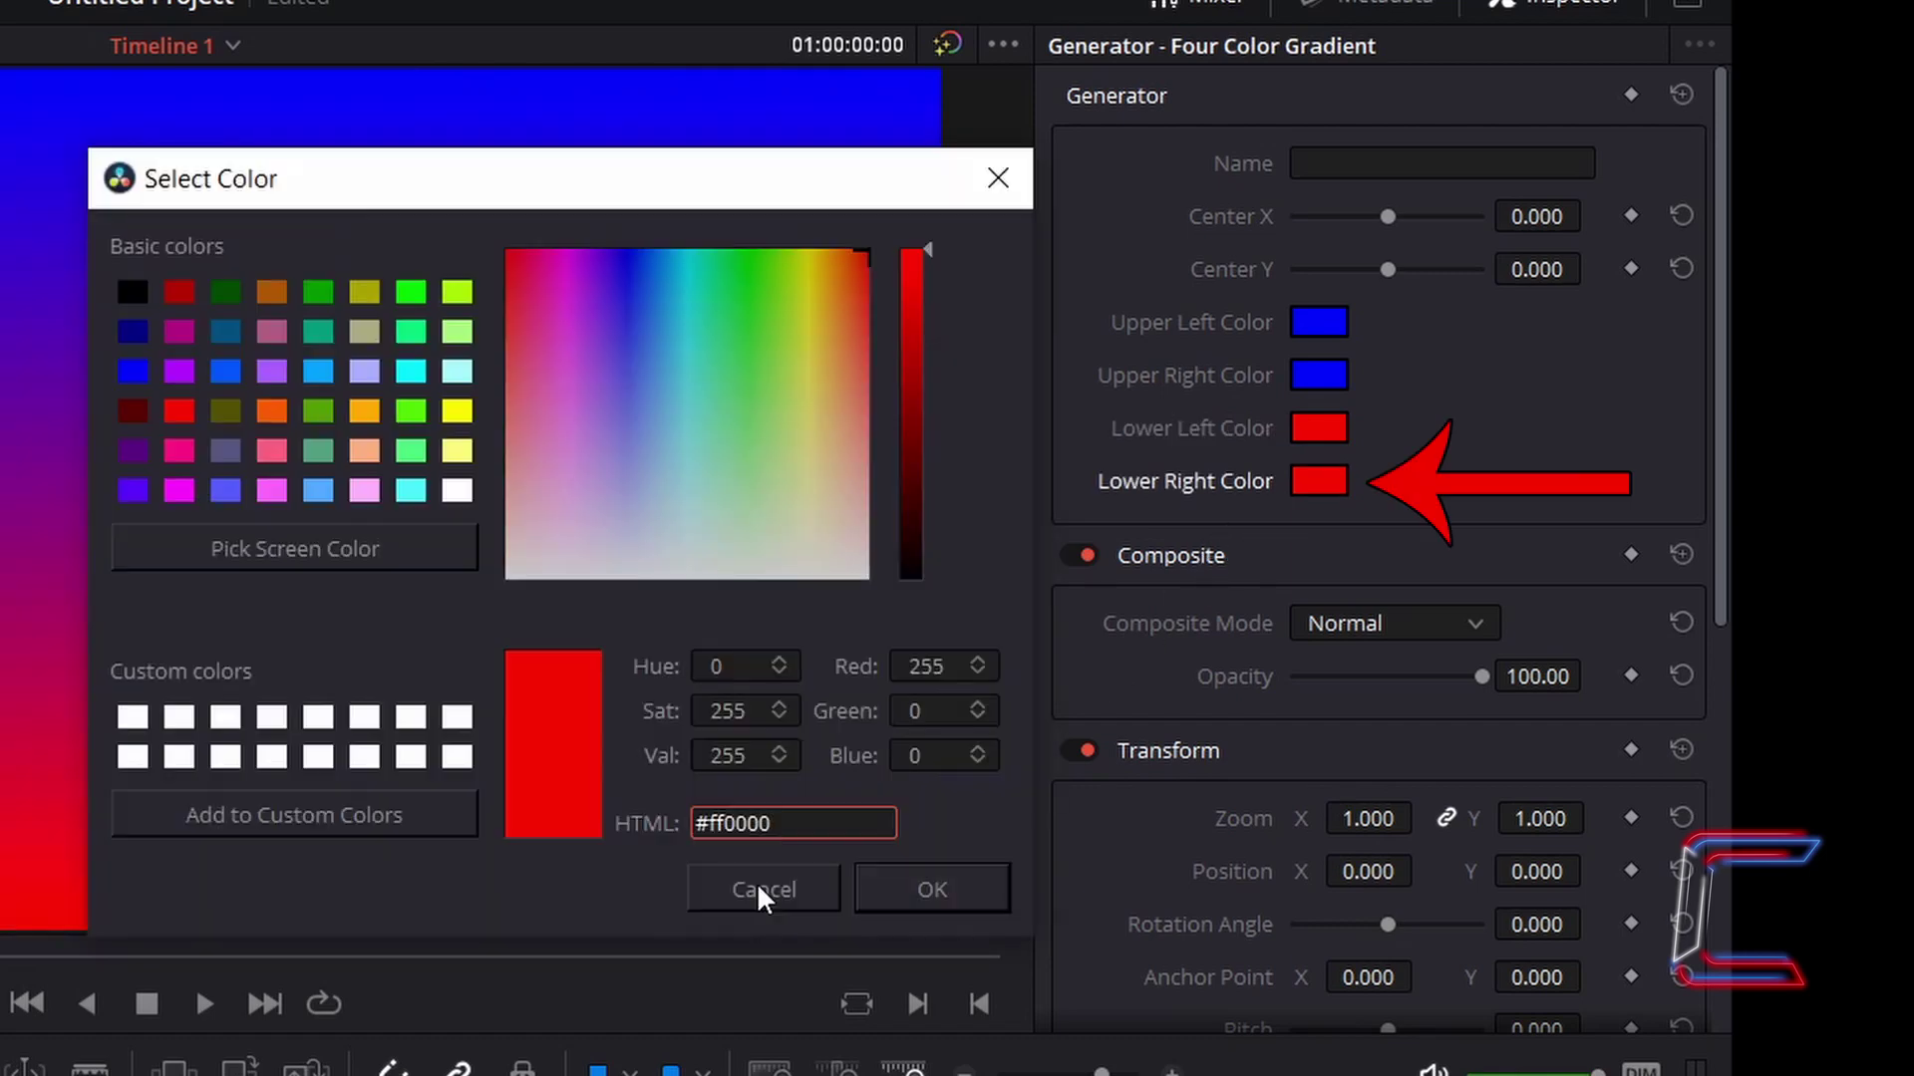
{"action": "left_click", "coordinate": [965, 887]}
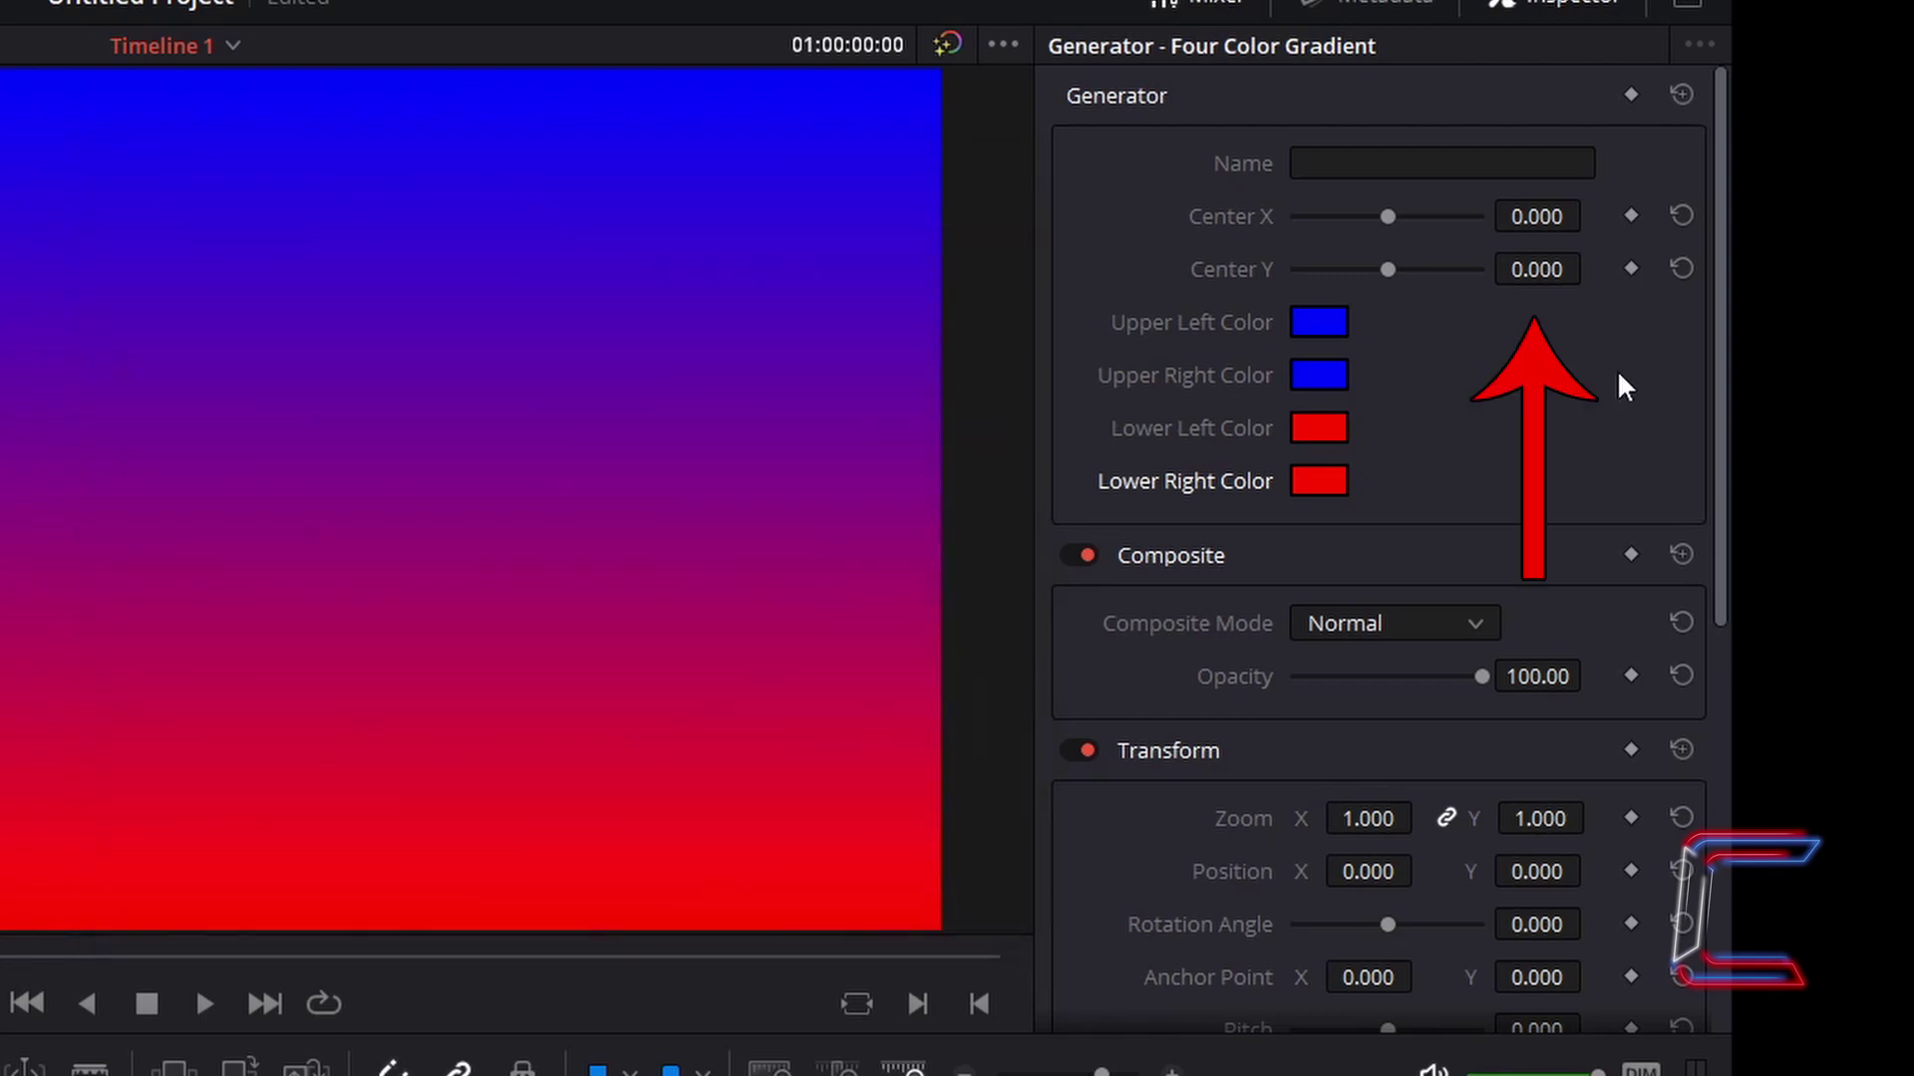
- Set the gradient's Center Y to 0.35
{"action": "left_click", "coordinate": [1557, 270]}
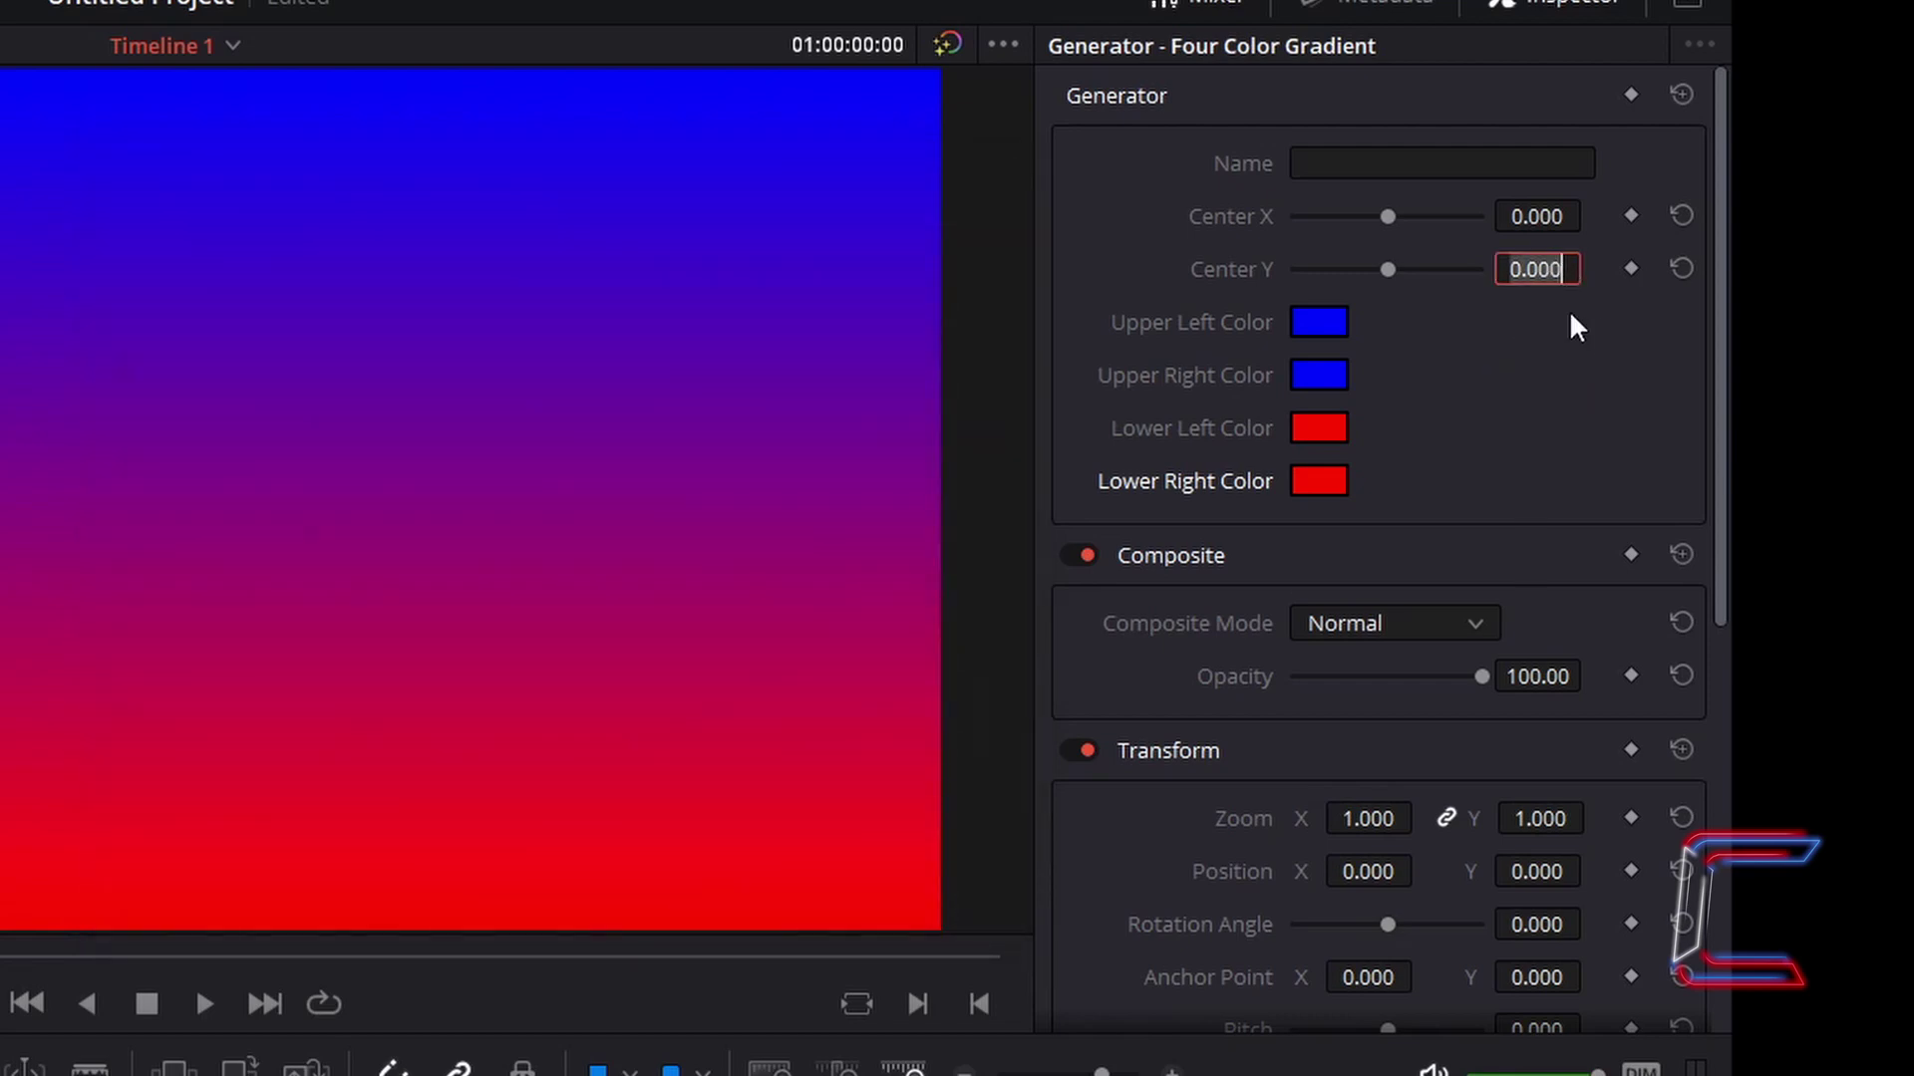
{"action": "type", "text": "0.35"}
{"action": "key", "text": "Return"}
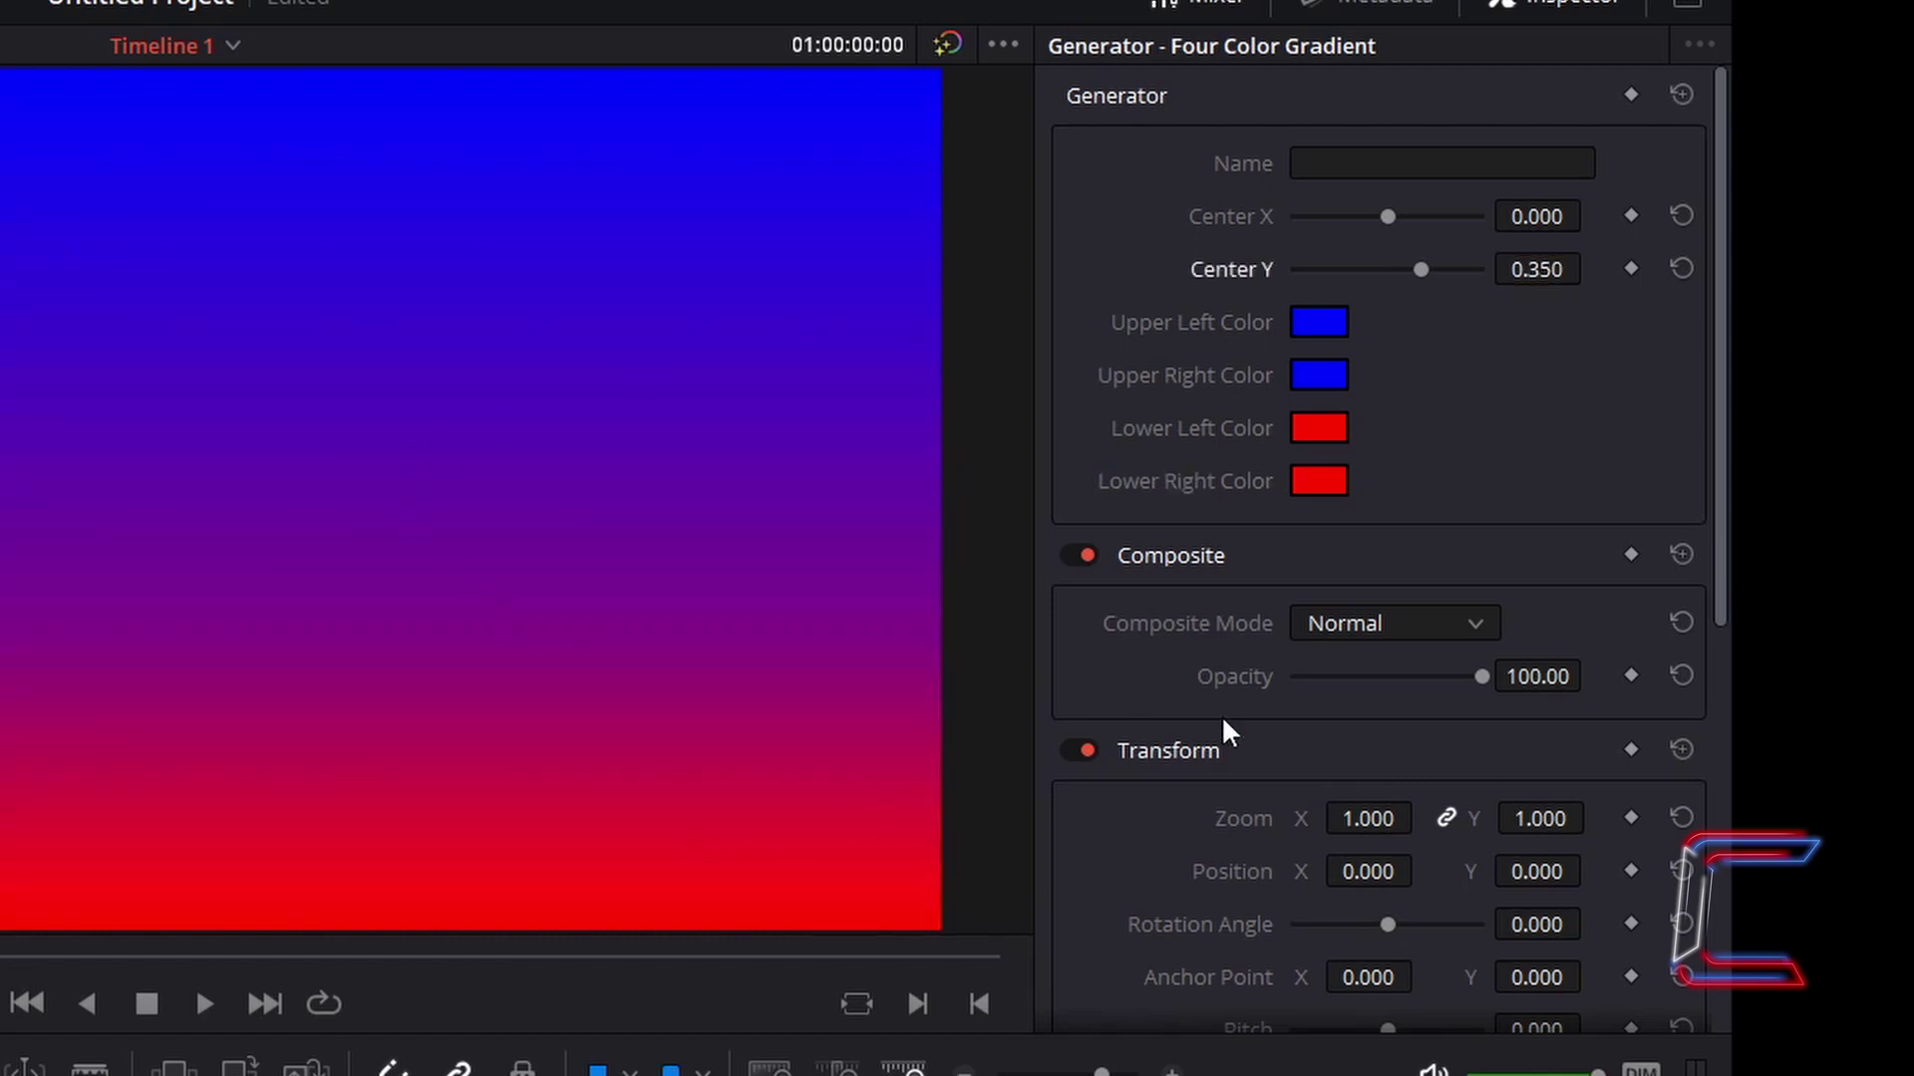
- Set the gradient's Composite Mode to Darken and add an Adjustment Clip on V3 above it
{"action": "left_click", "coordinate": [1479, 624]}
{"action": "left_click", "coordinate": [1385, 861]}
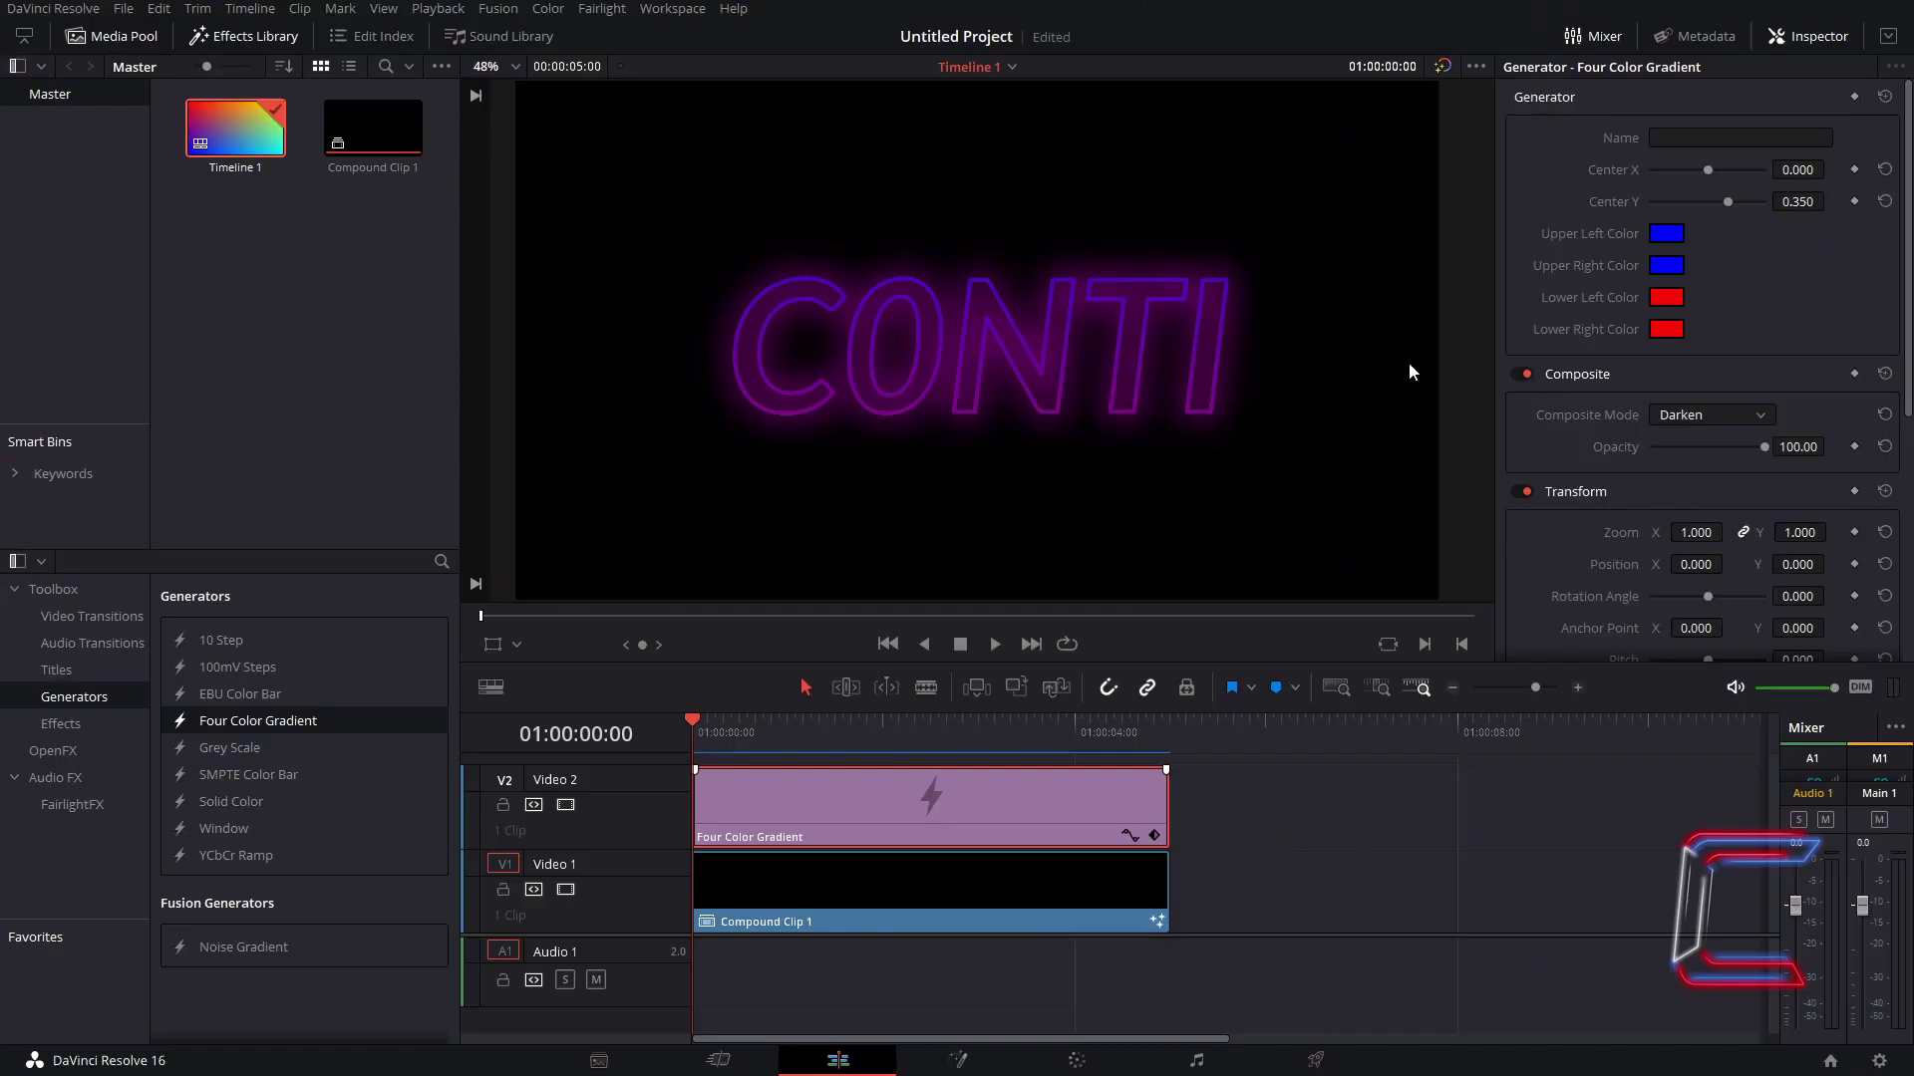
{"action": "left_click", "coordinate": [61, 723]}
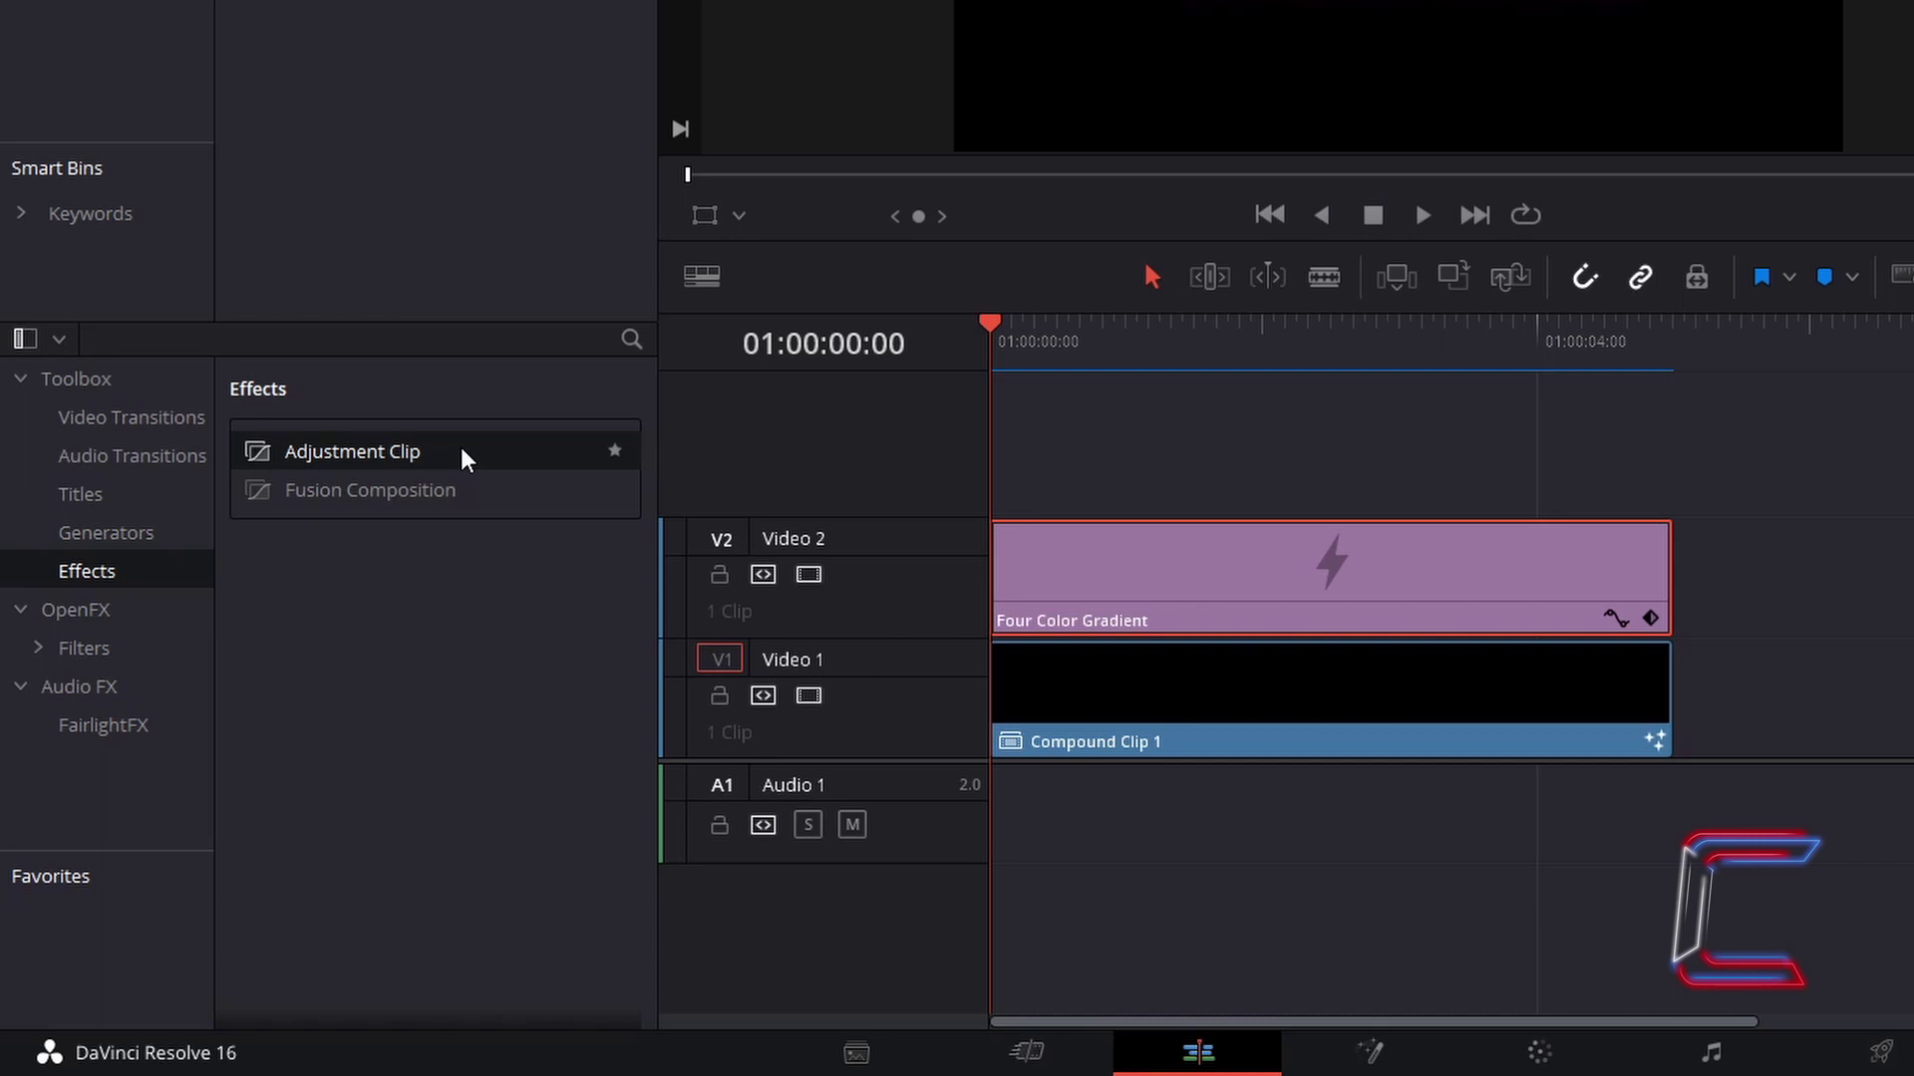
{"action": "left_click_drag", "start_coordinate": [458, 444], "coordinate": [997, 432]}
- Open the Adjustment Clip in Fusion and add a Brightness / Contrast node
{"action": "right_click", "coordinate": [1256, 475]}
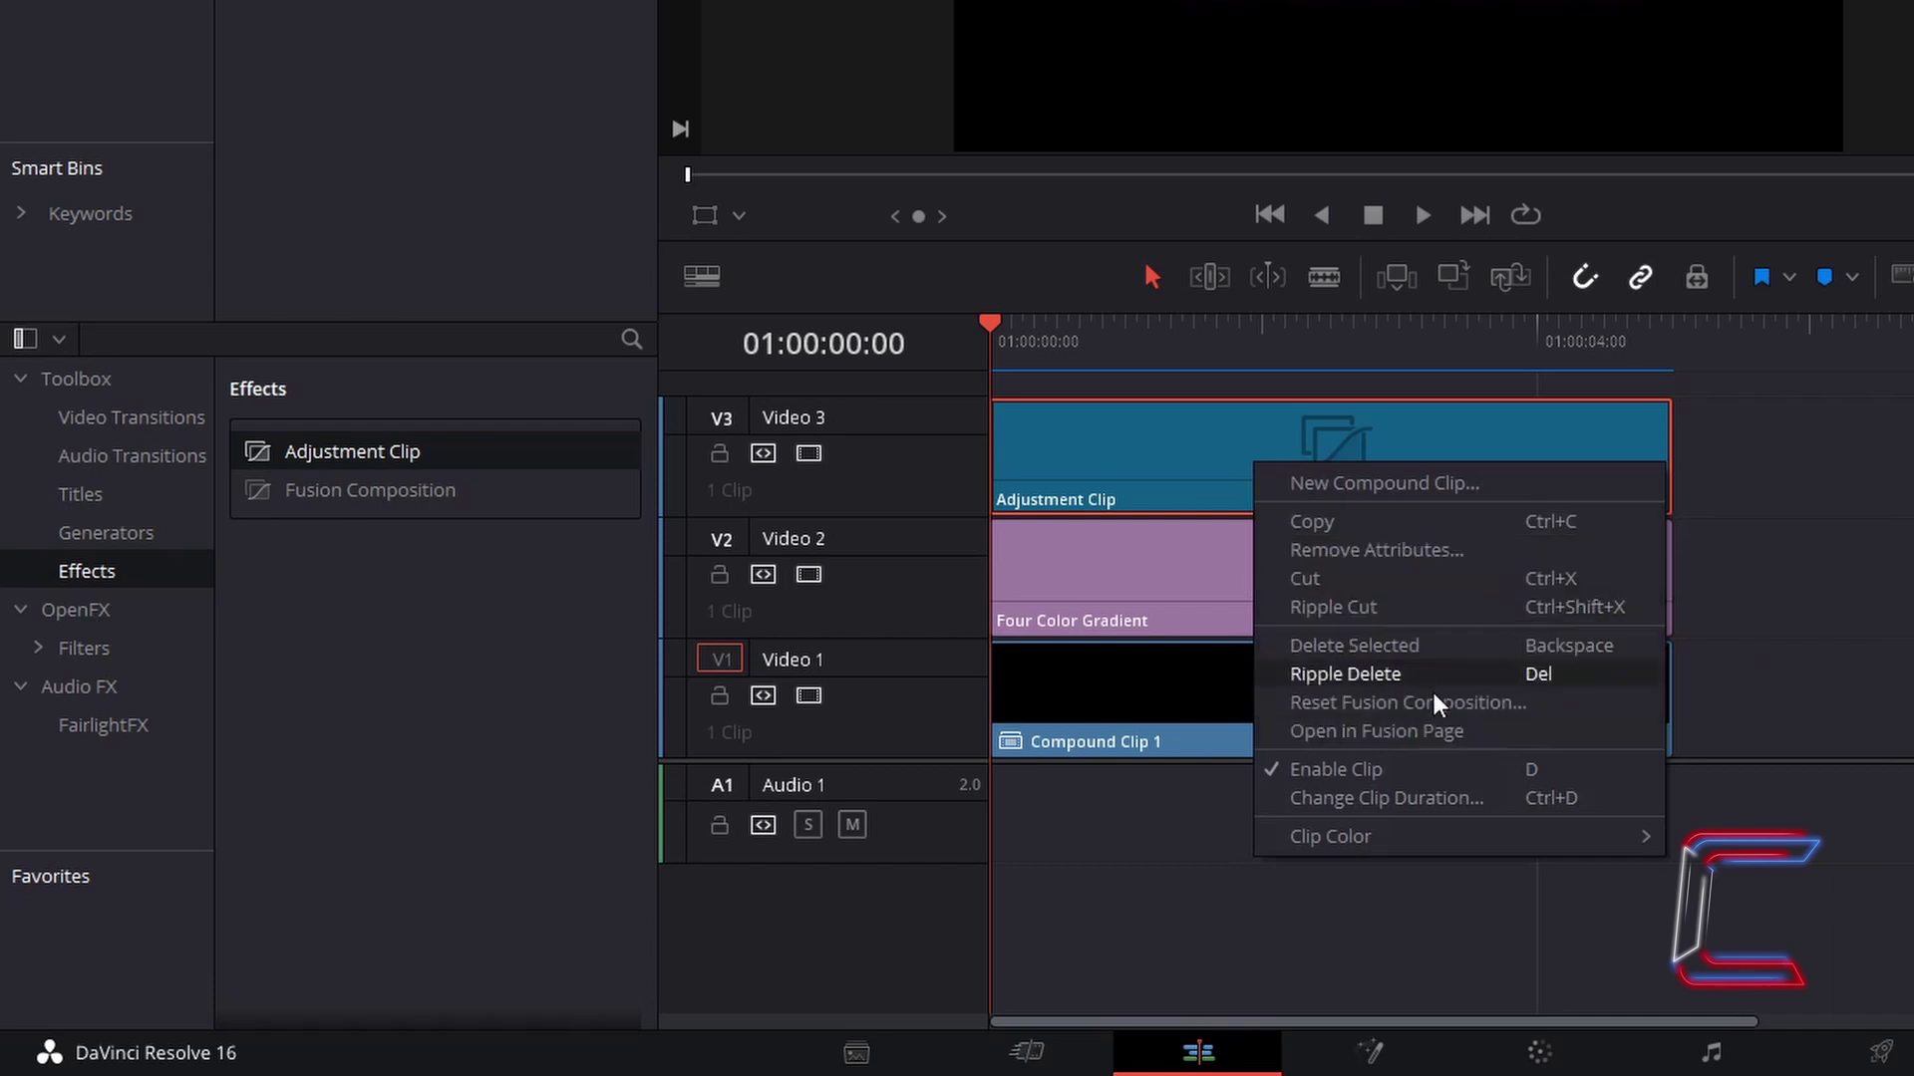
{"action": "left_click", "coordinate": [1473, 742]}
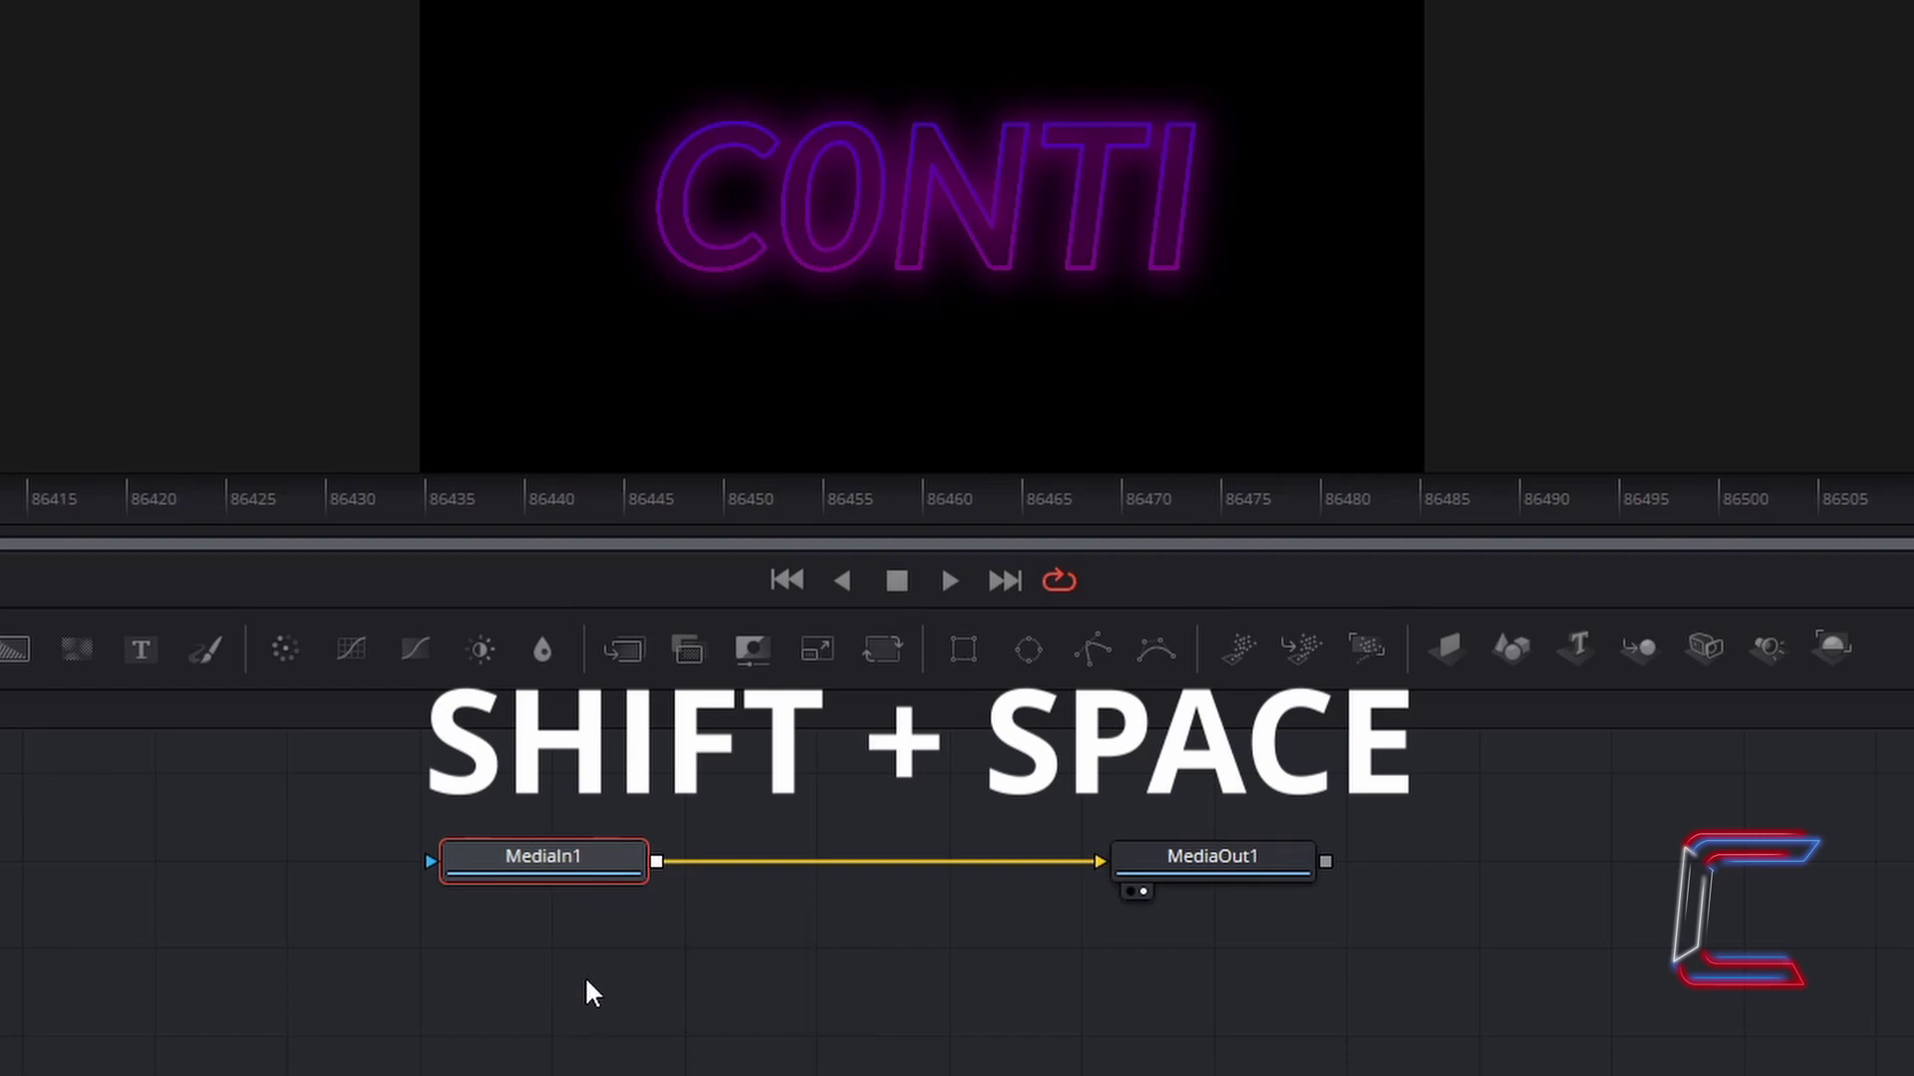
{"action": "key", "text": "shift+space"}
{"action": "type", "text": "Brightness / Contrast"}
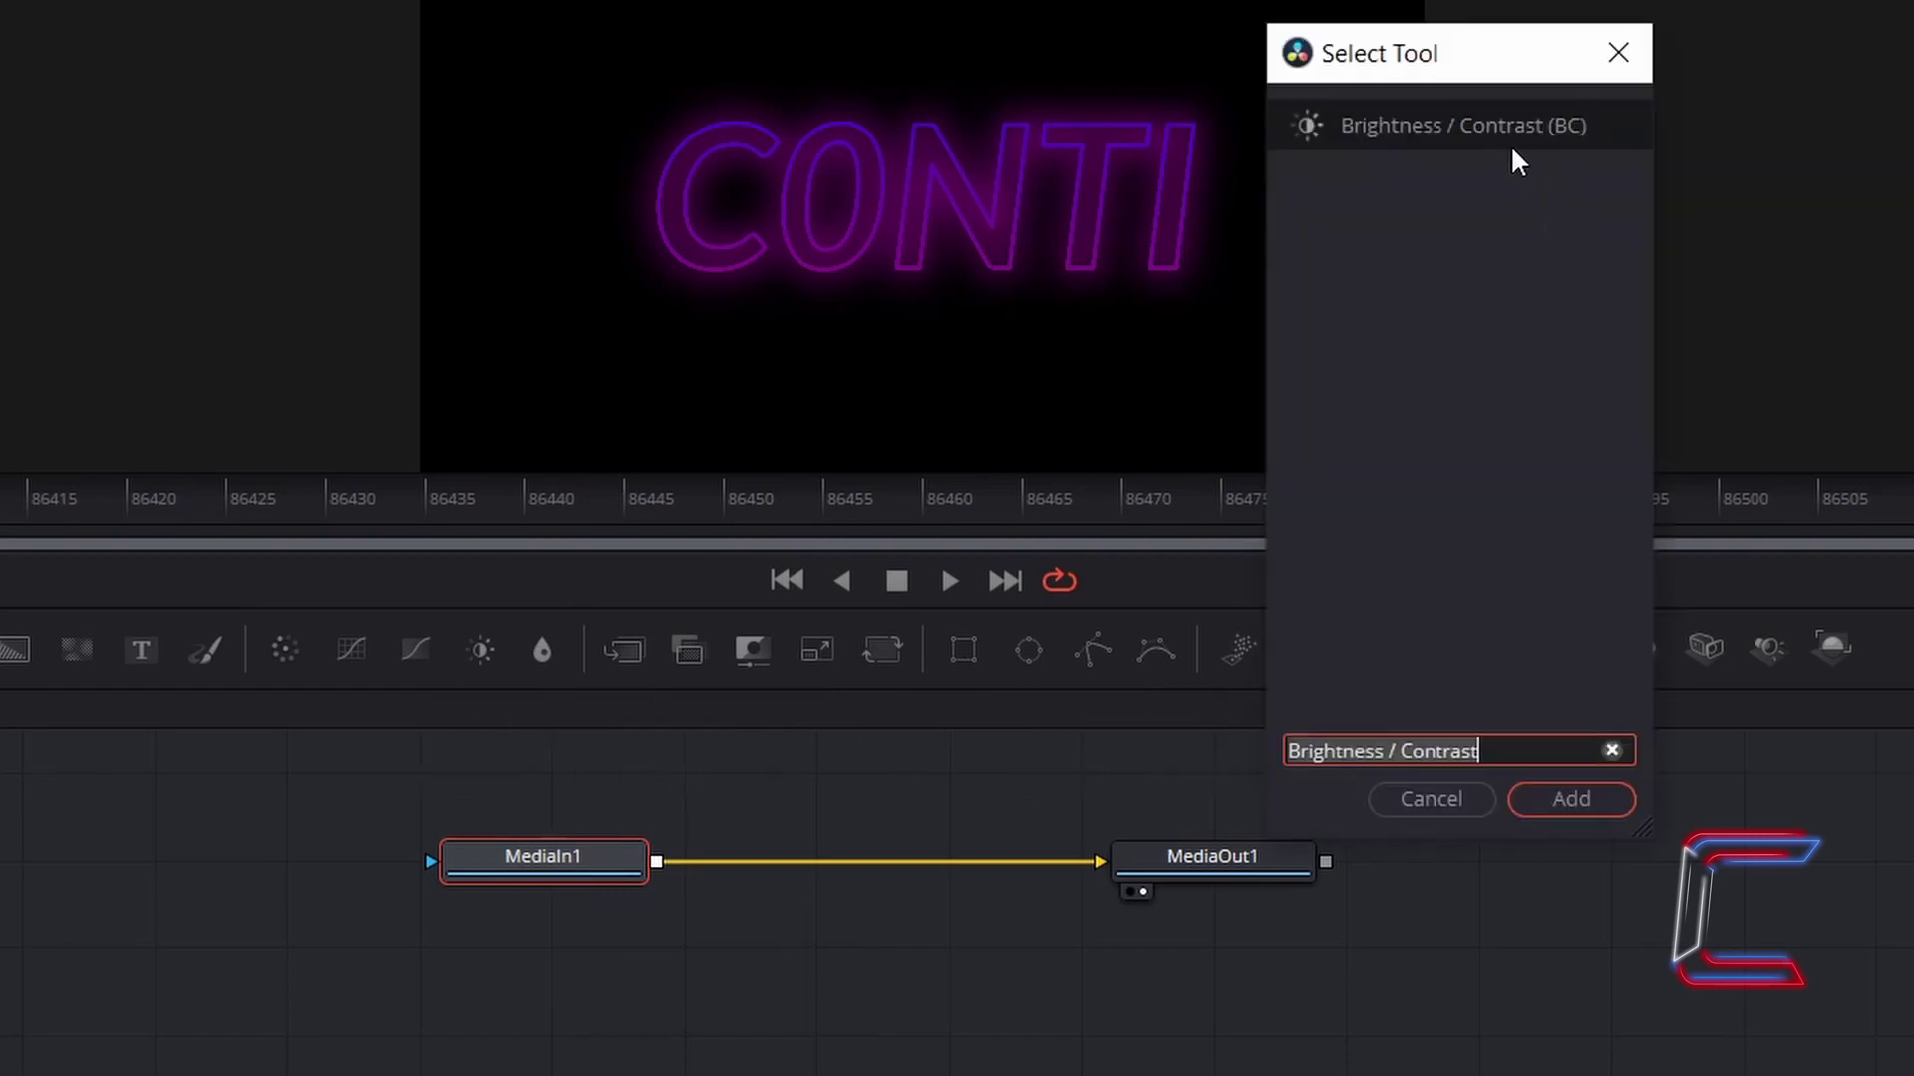
{"action": "left_click", "coordinate": [1599, 812]}
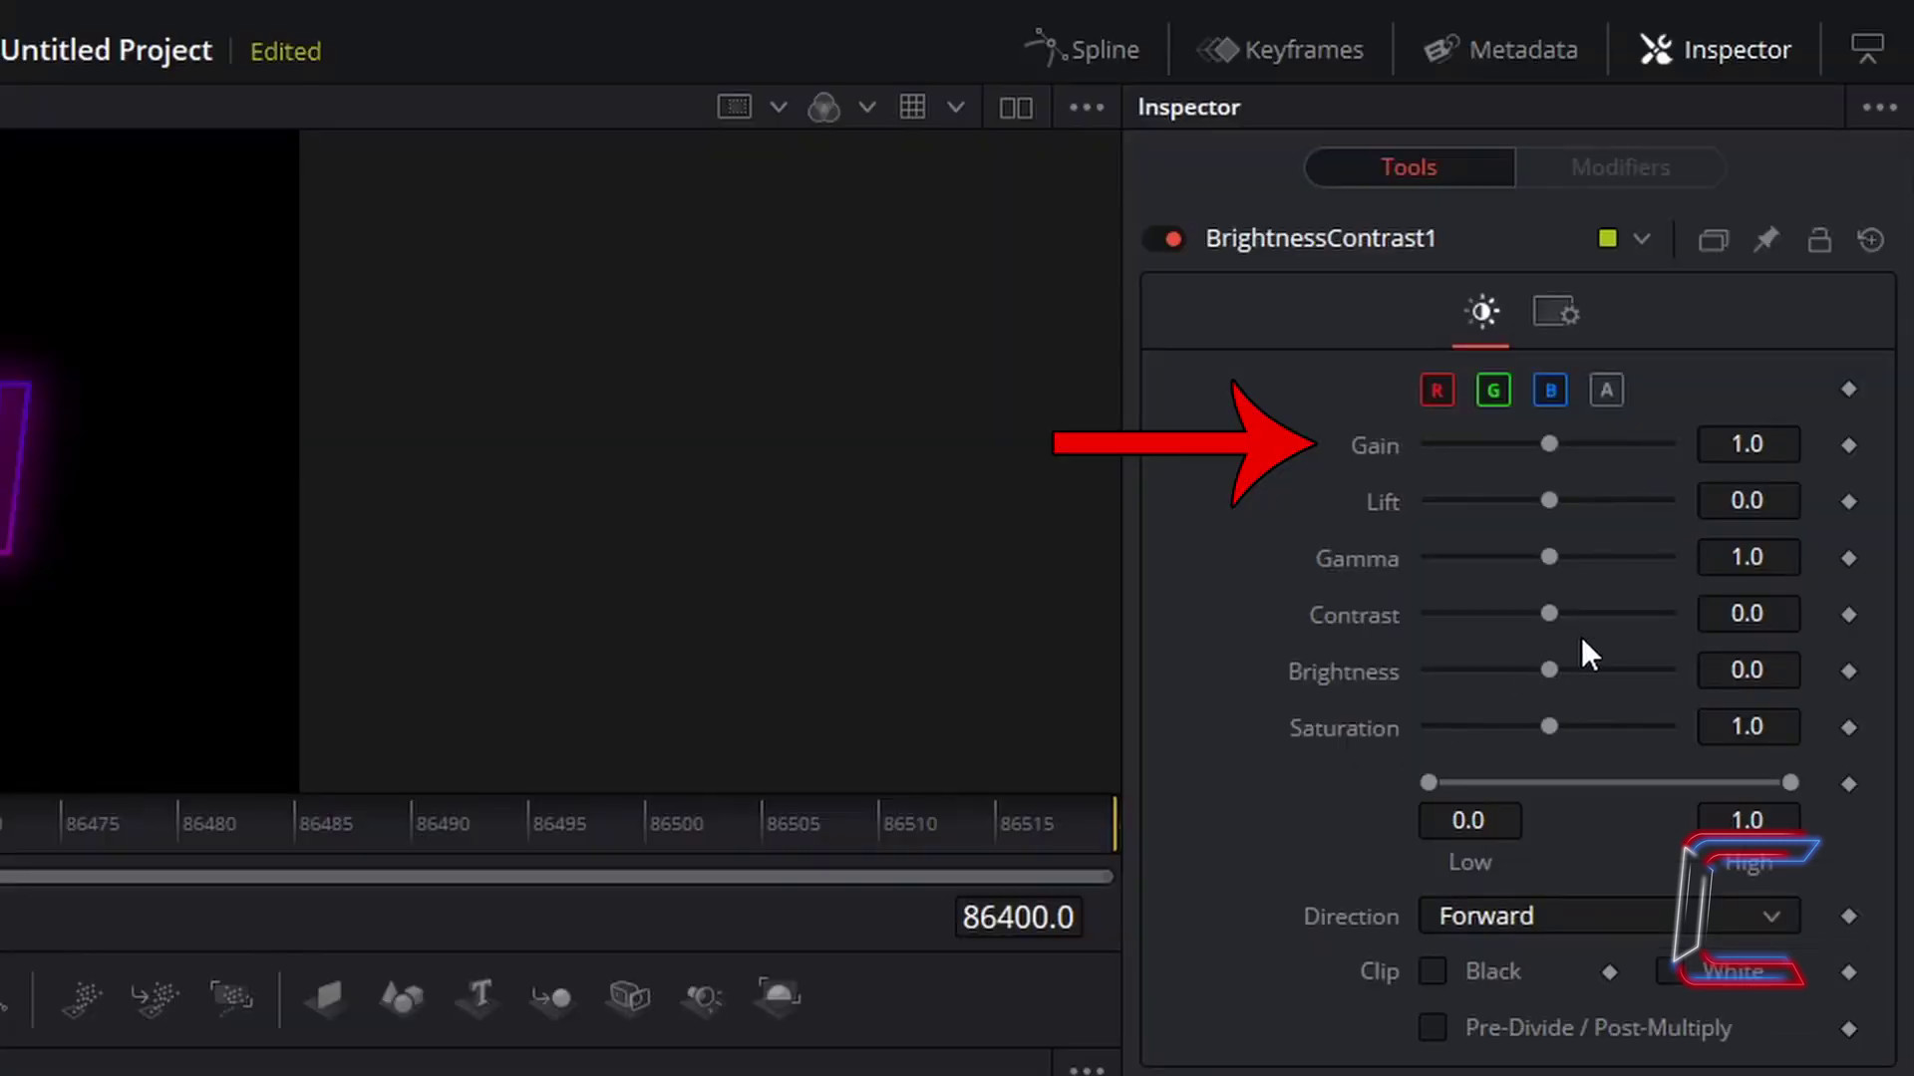
- Set the BrightnessContrast1 Gain to 1.5
{"action": "left_click", "coordinate": [1781, 445]}
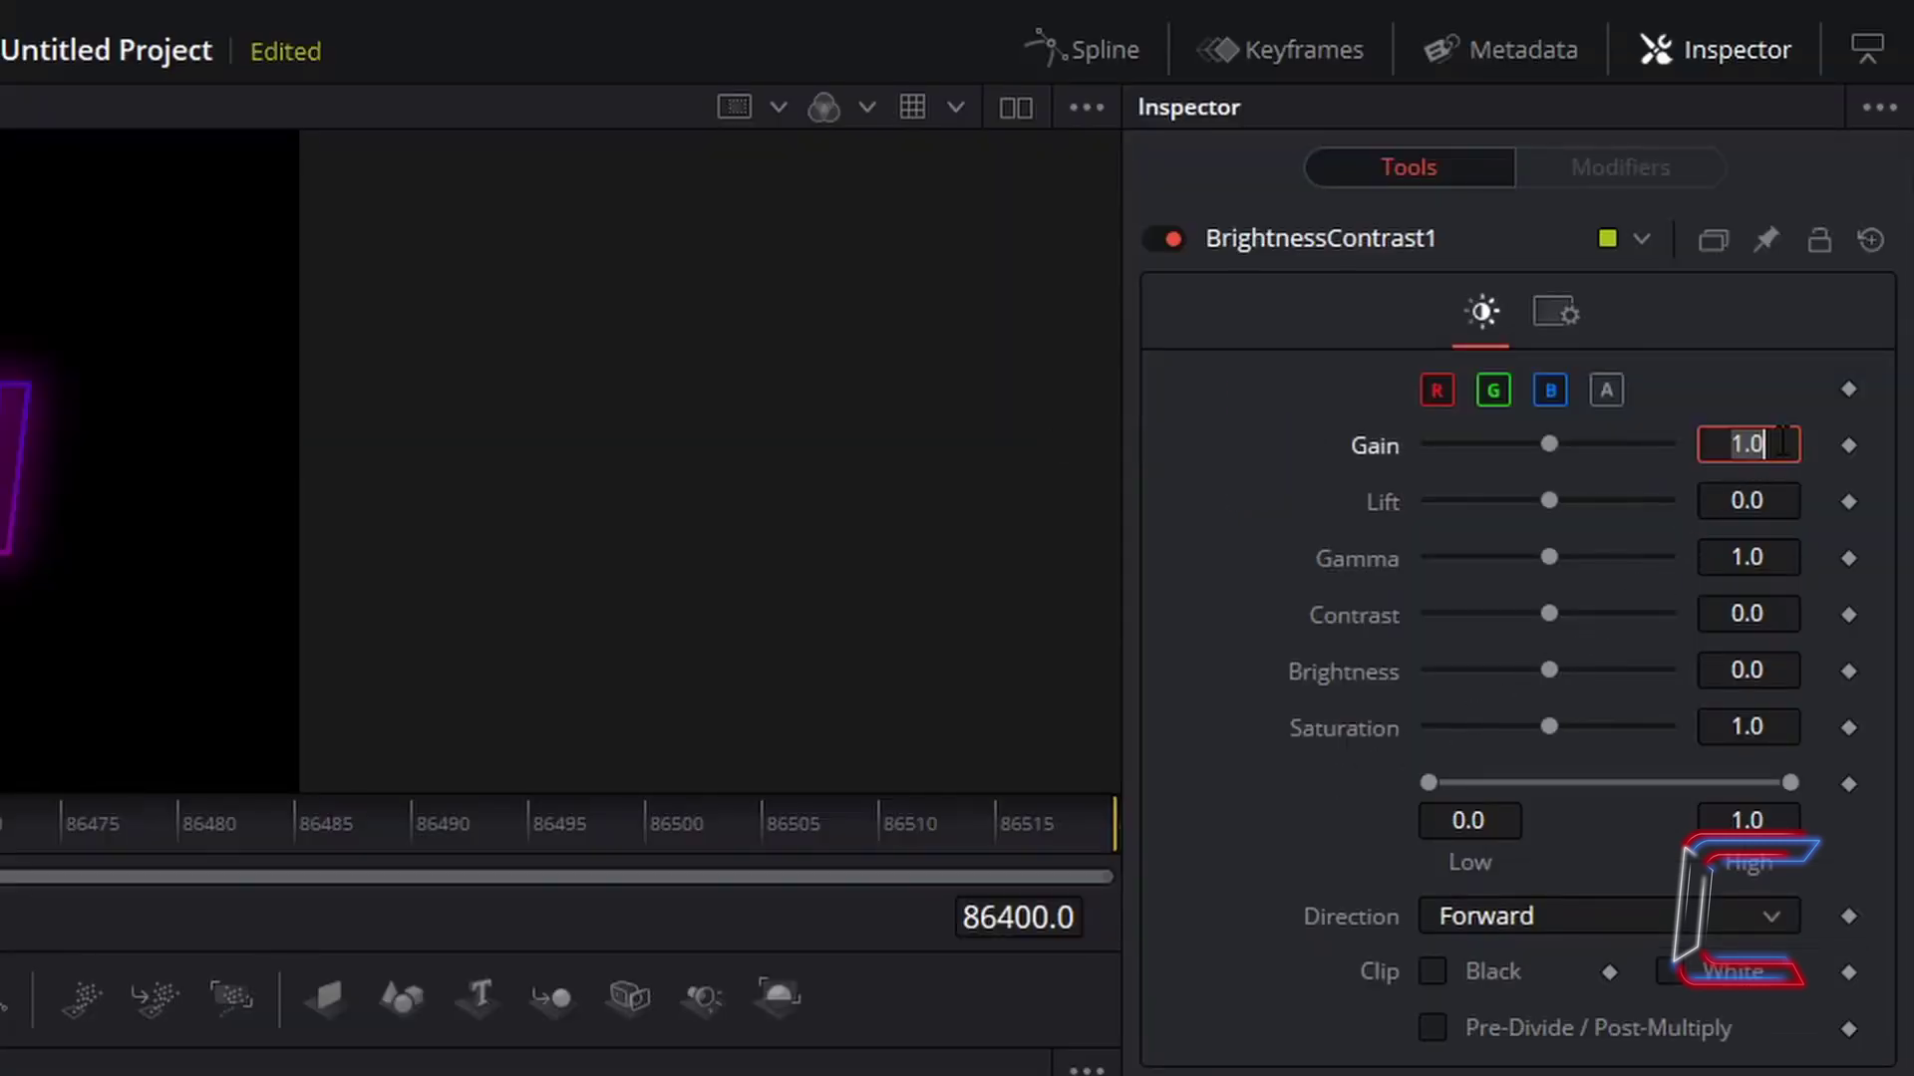
{"action": "key", "text": "BackSpace"}
{"action": "type", "text": "5"}
{"action": "key", "text": "Tab"}
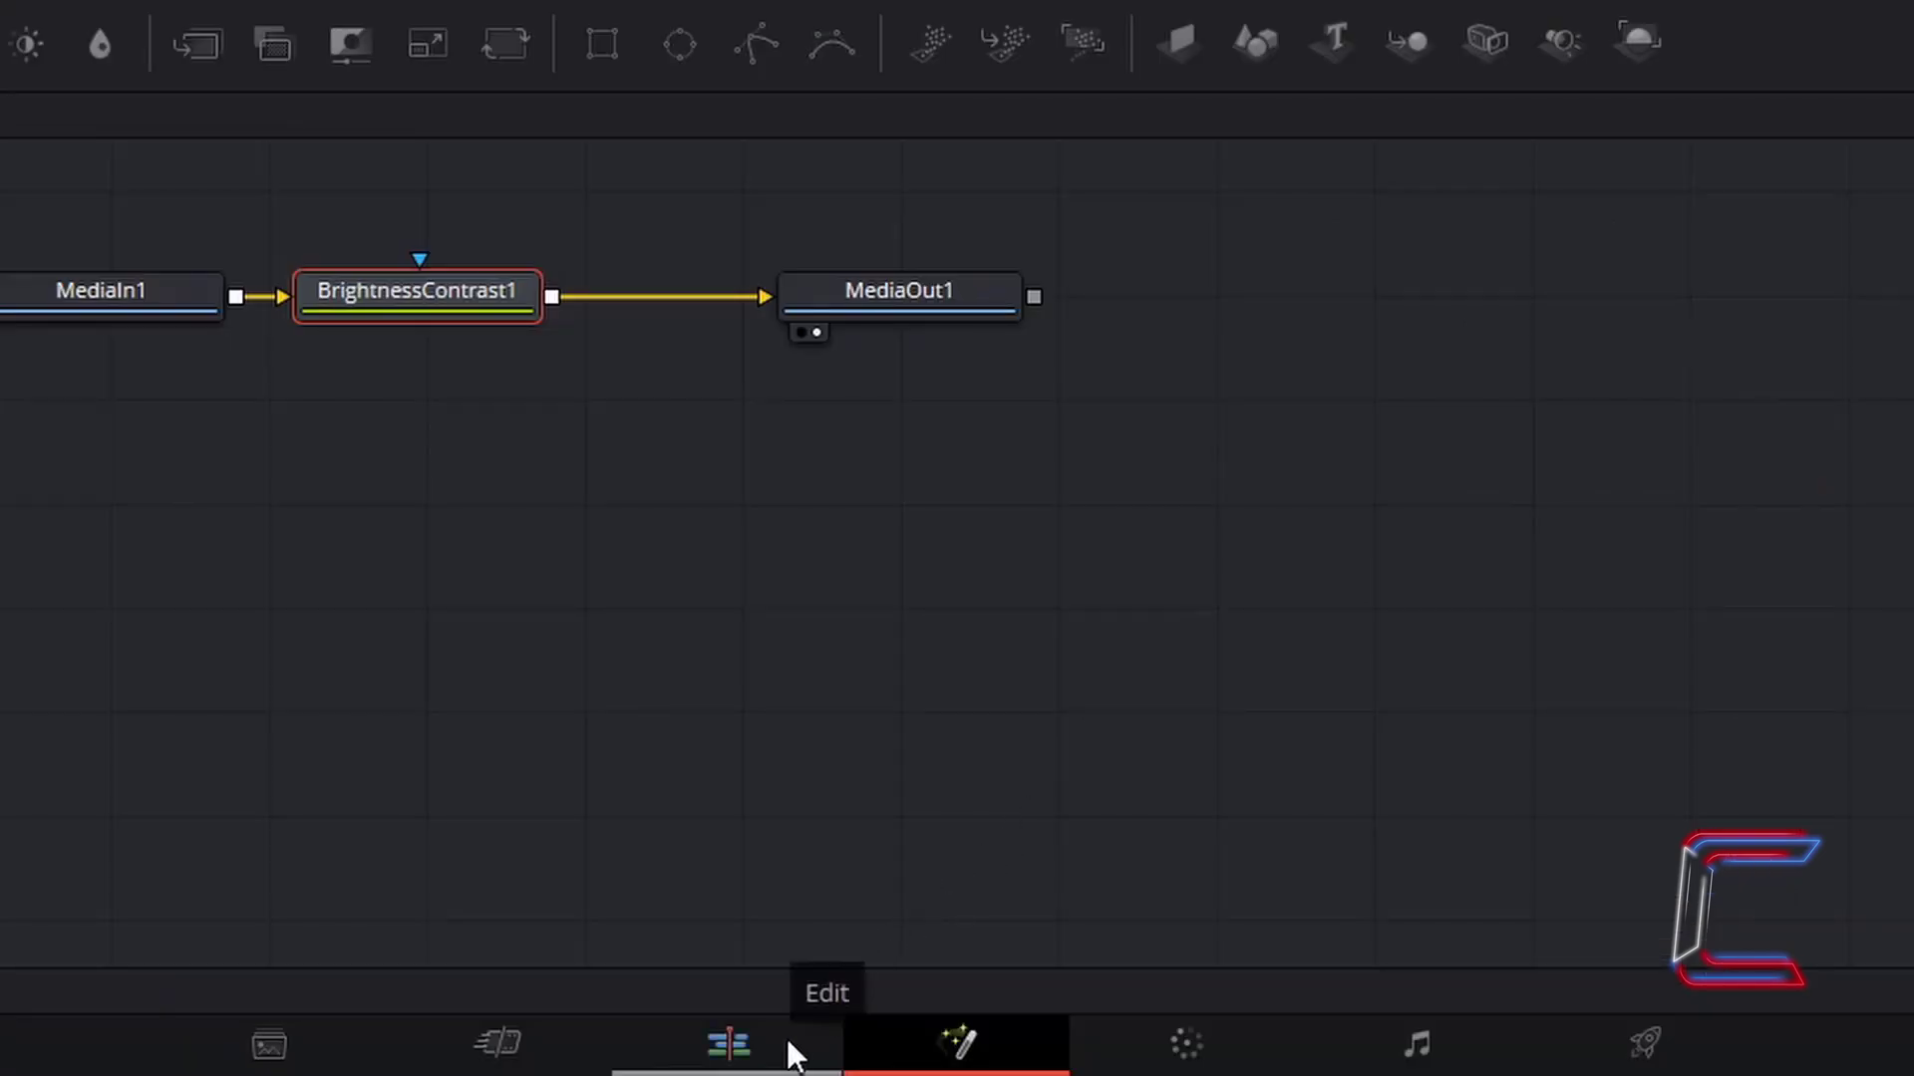
- Apply the Scanlines effect to the Adjustment Clip on the editing timeline
{"action": "left_click", "coordinate": [787, 1042]}
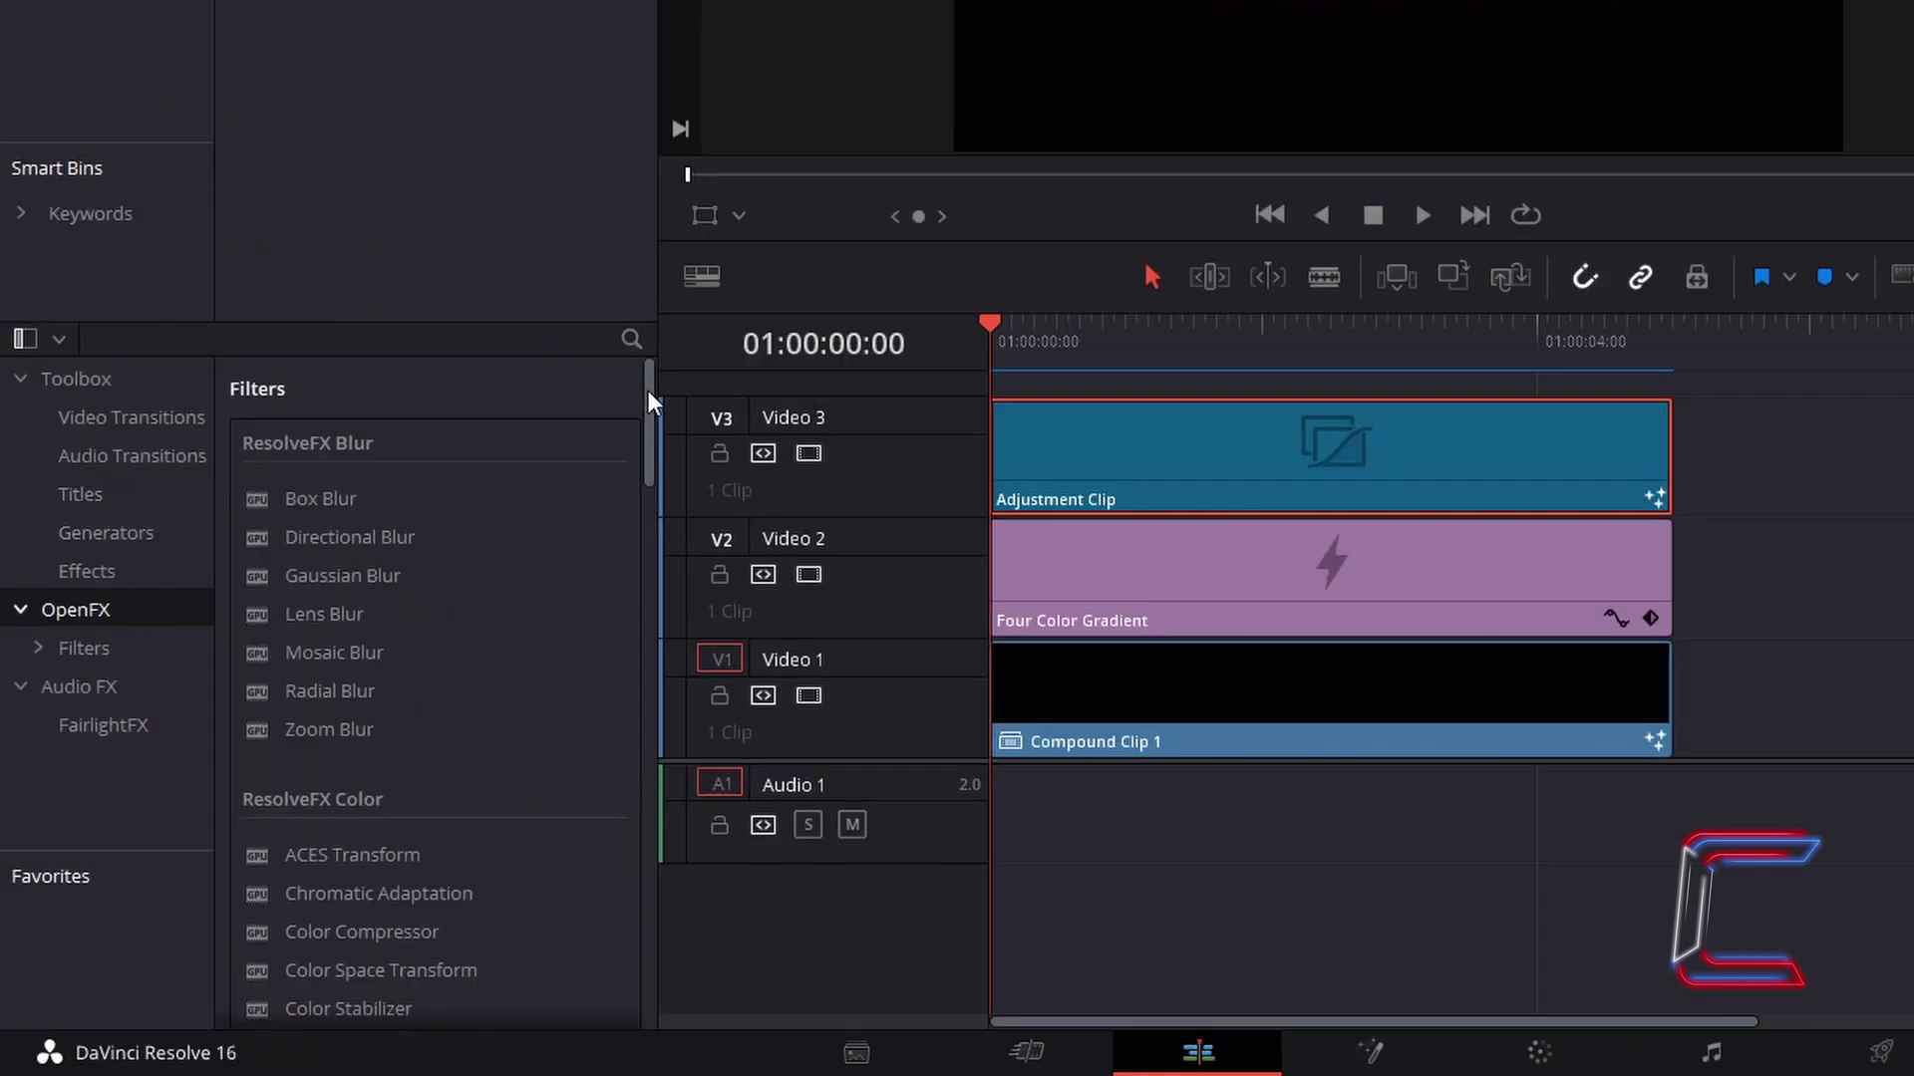
{"action": "left_click_drag", "start_coordinate": [648, 391], "coordinate": [643, 798]}
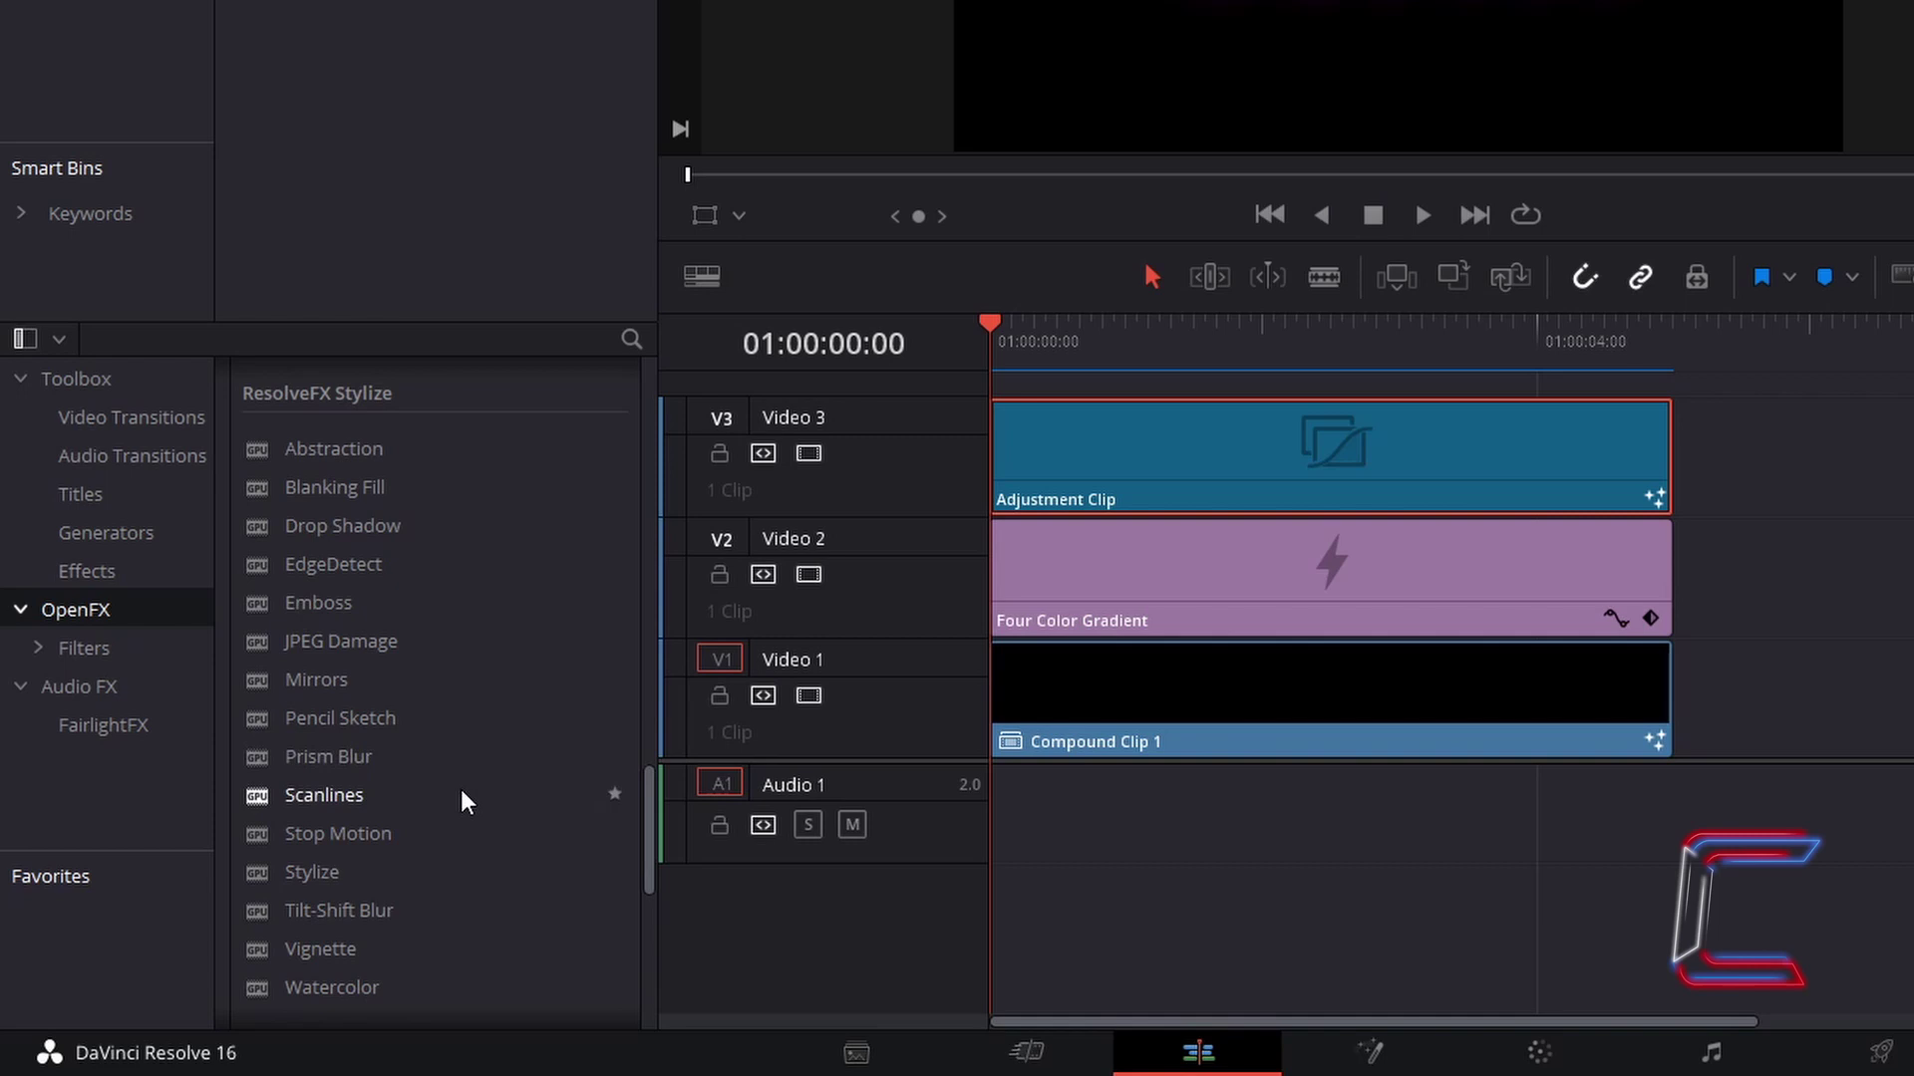
{"action": "left_click_drag", "start_coordinate": [459, 797], "coordinate": [1308, 448]}
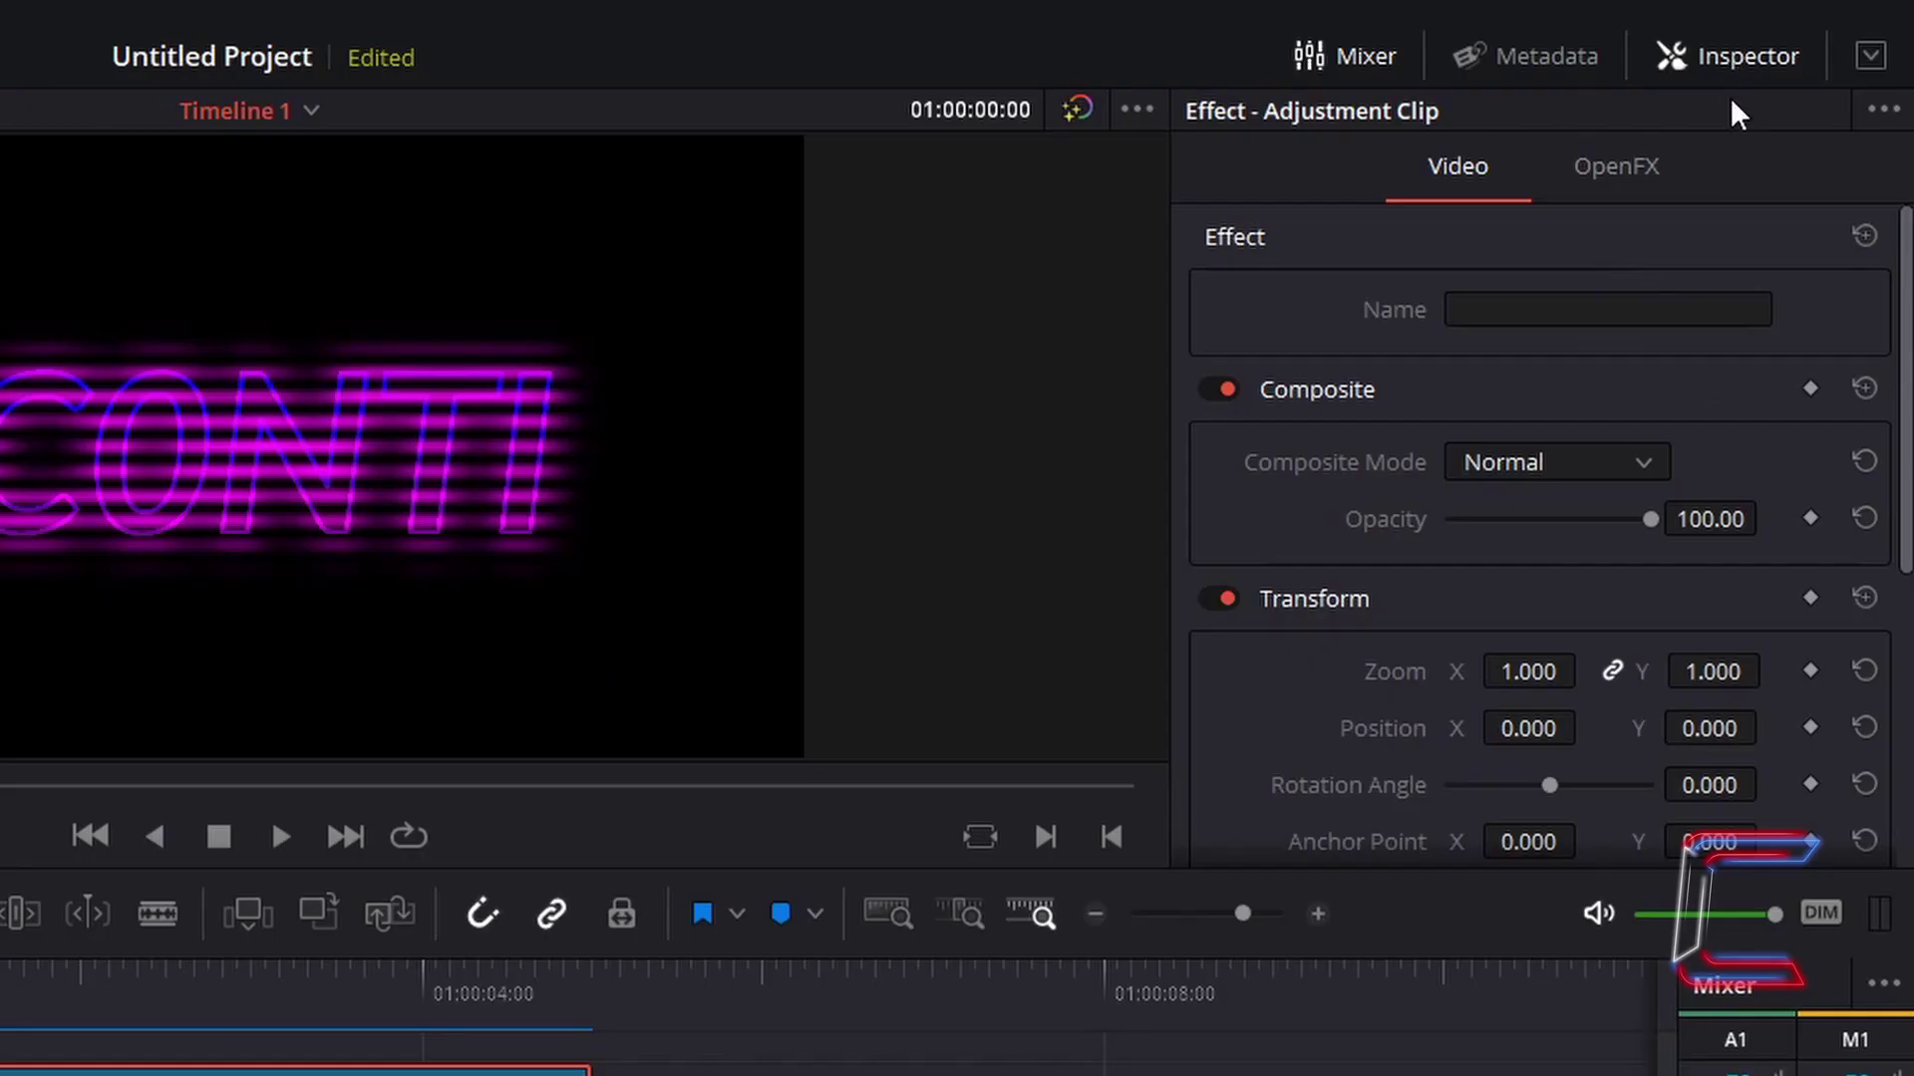
- Set Scanlines Line Frequency to 11.30 and Line Sharpness to 0.830
{"action": "left_click", "coordinate": [1645, 185]}
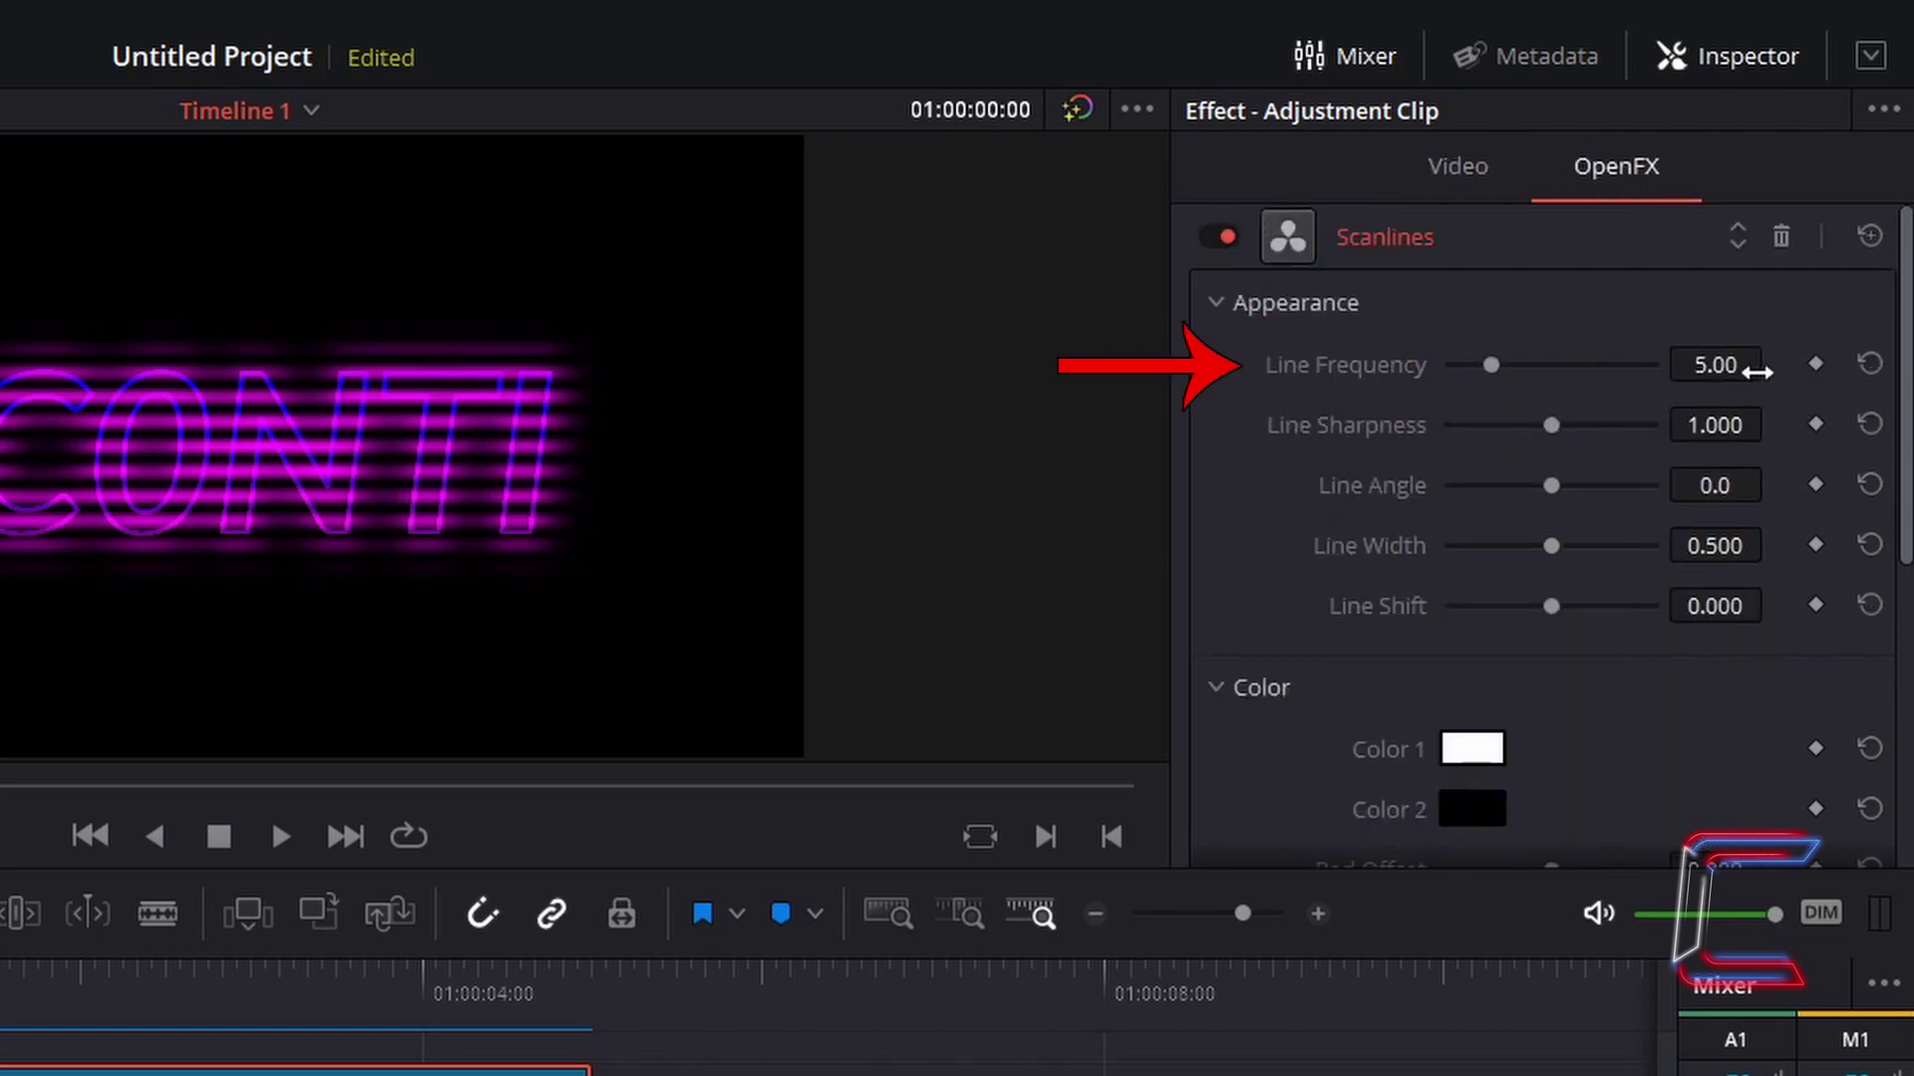
{"action": "left_click", "coordinate": [1744, 365]}
{"action": "type", "text": "11"}
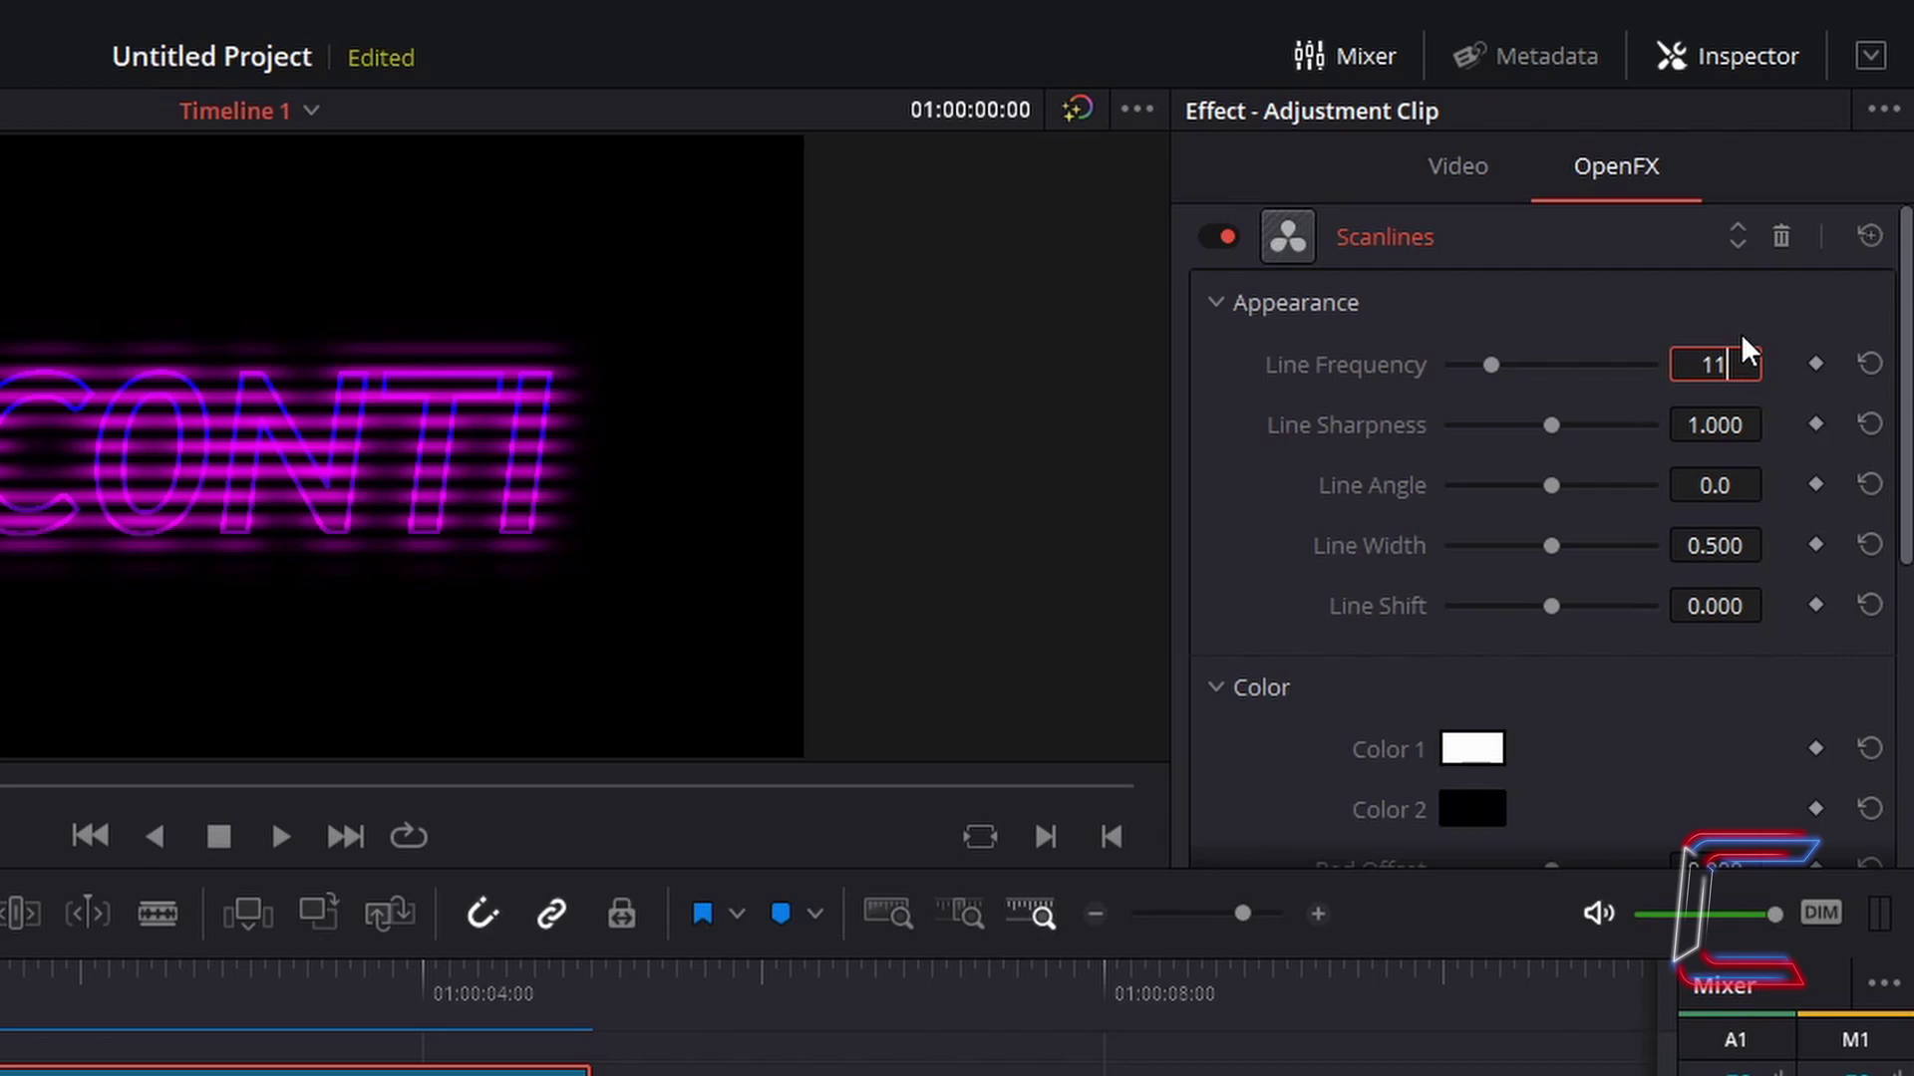
{"action": "type", "text": ".30"}
{"action": "left_click", "coordinate": [1742, 426]}
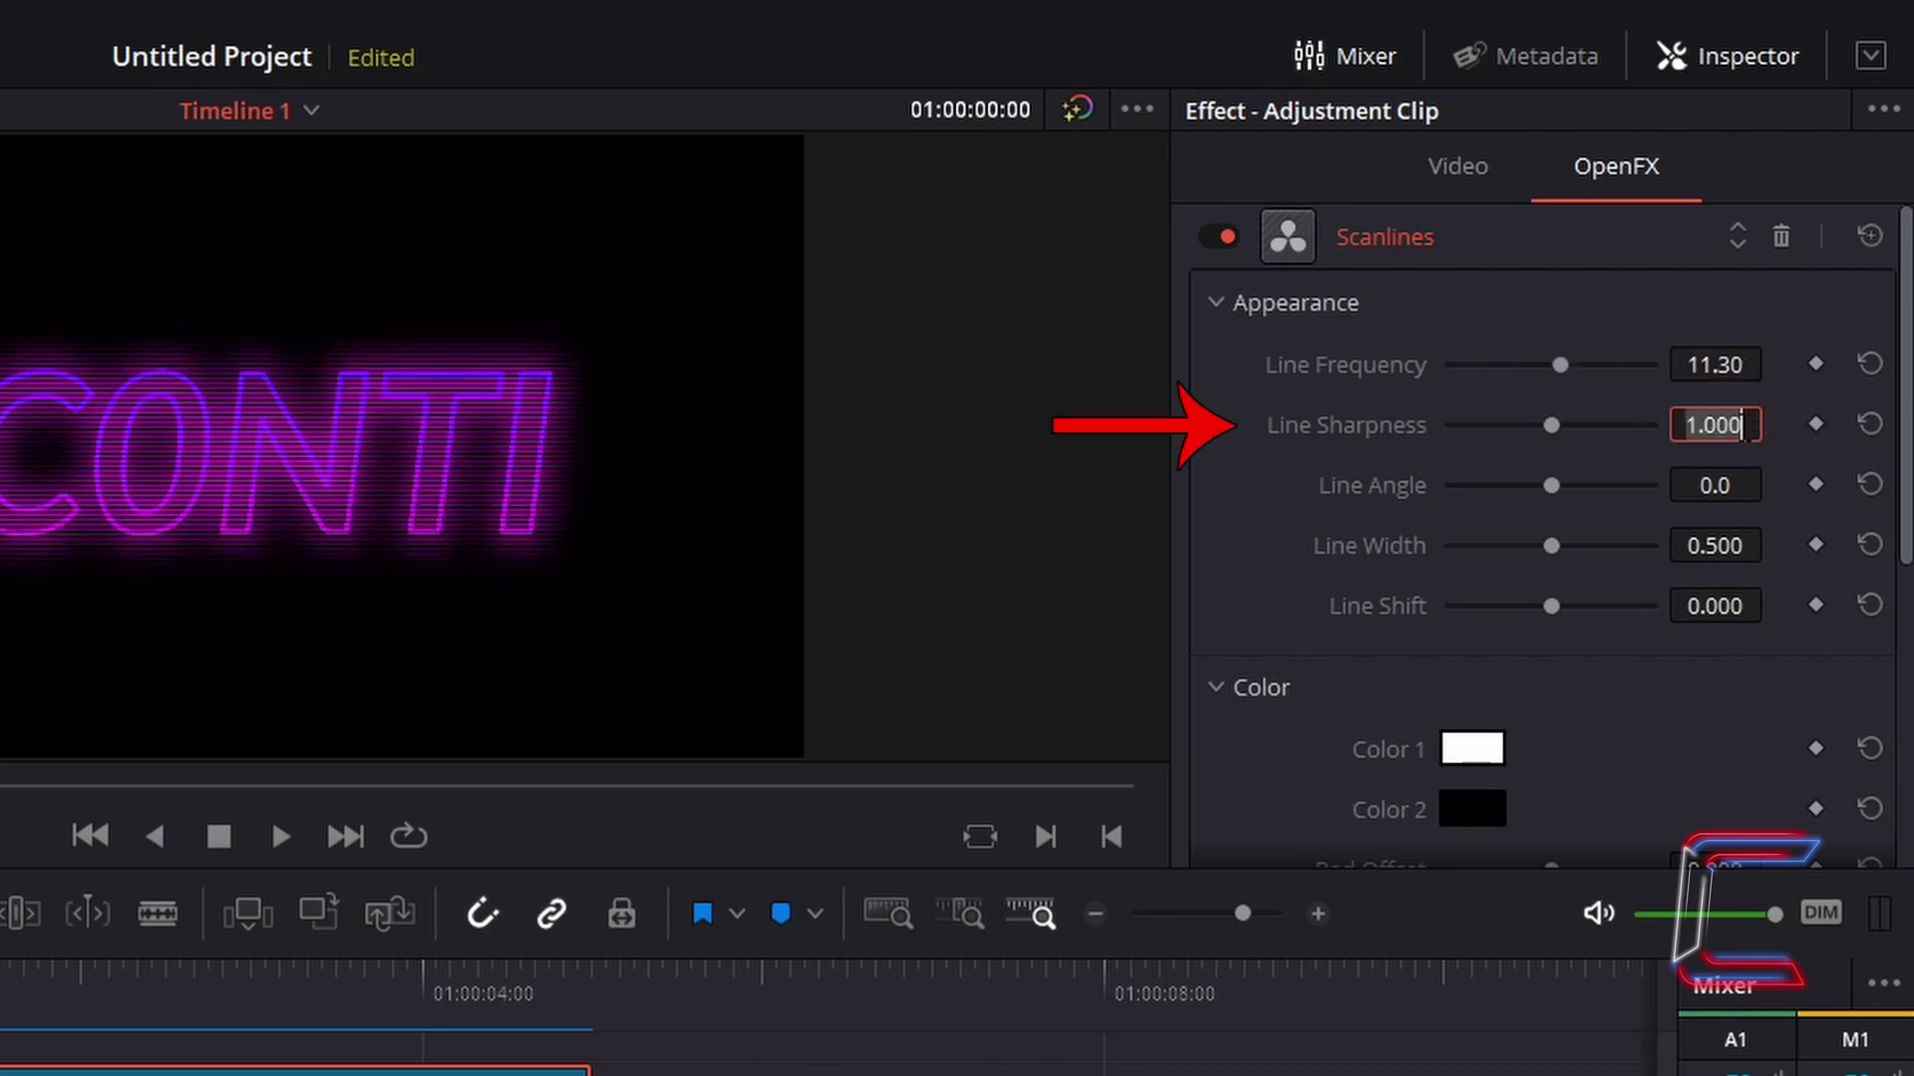
{"action": "type", "text": "0.83"}
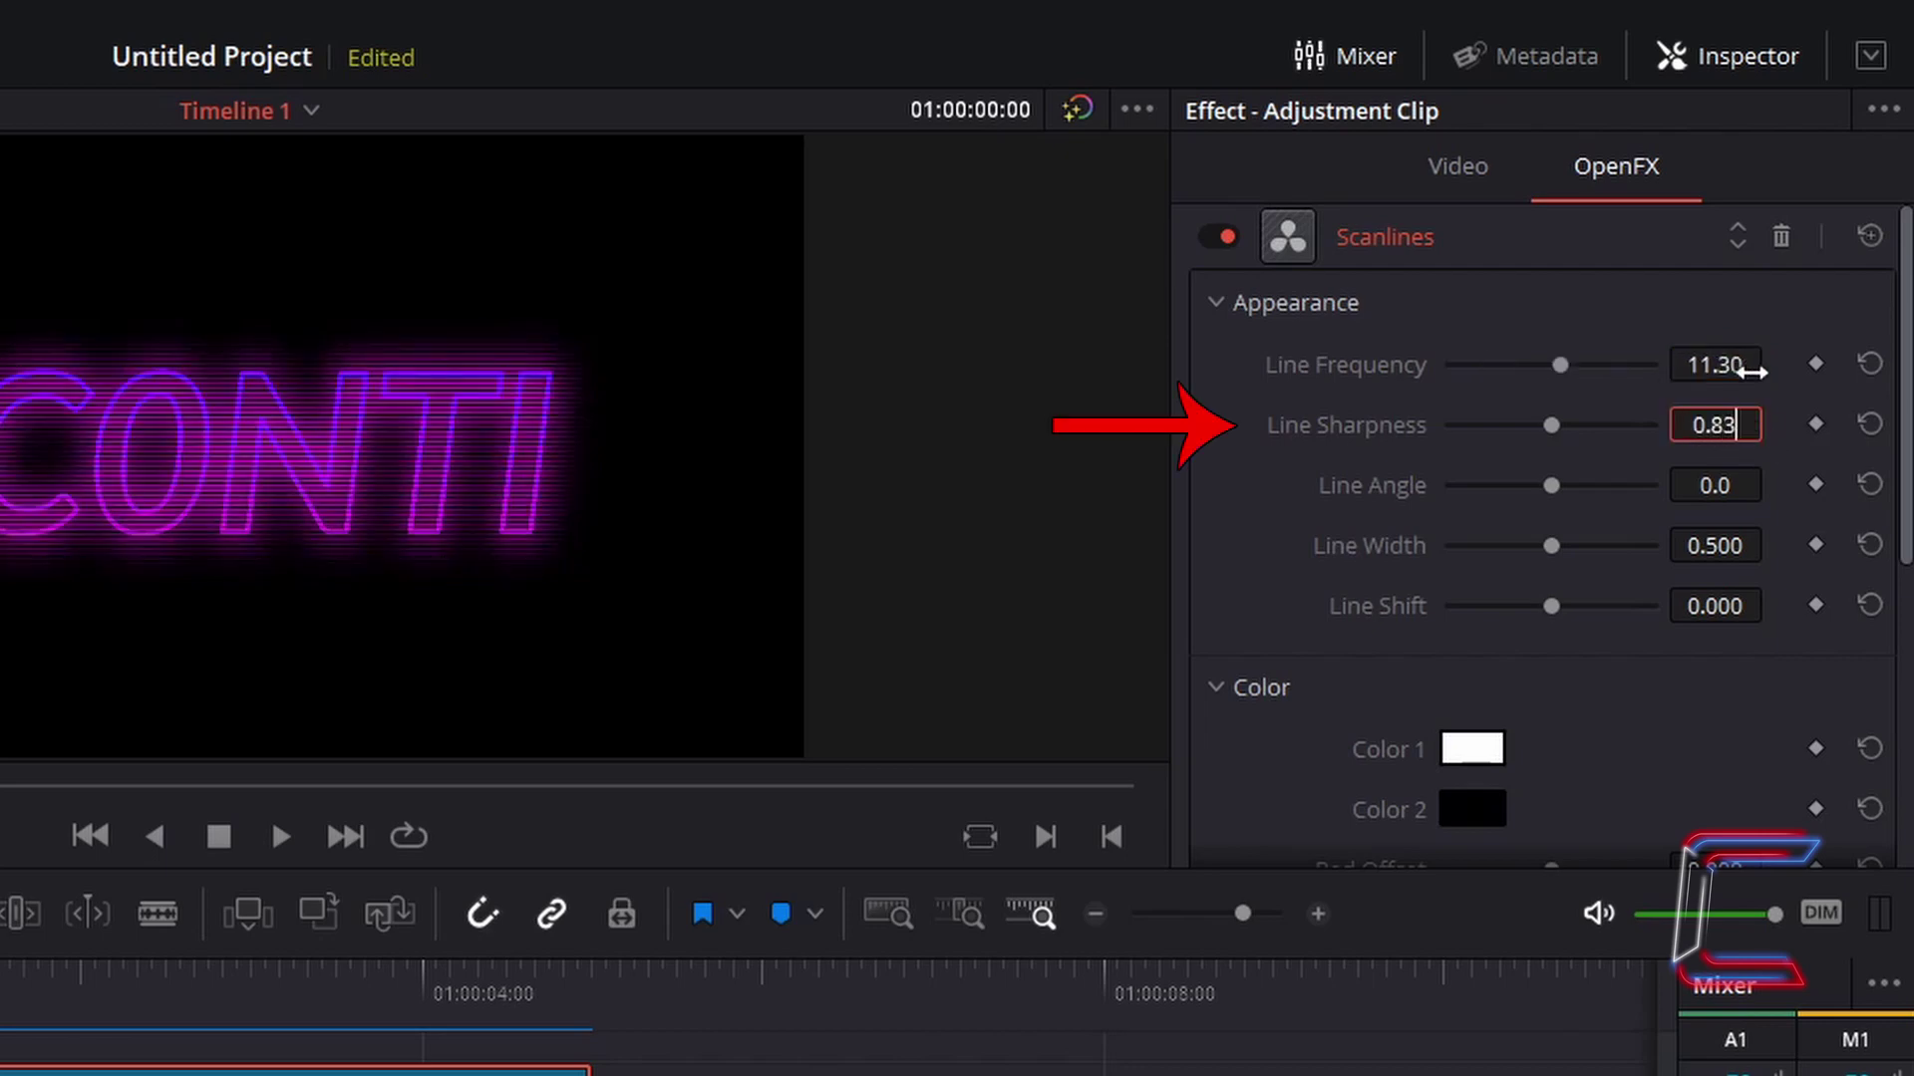
{"action": "key", "text": "Return"}
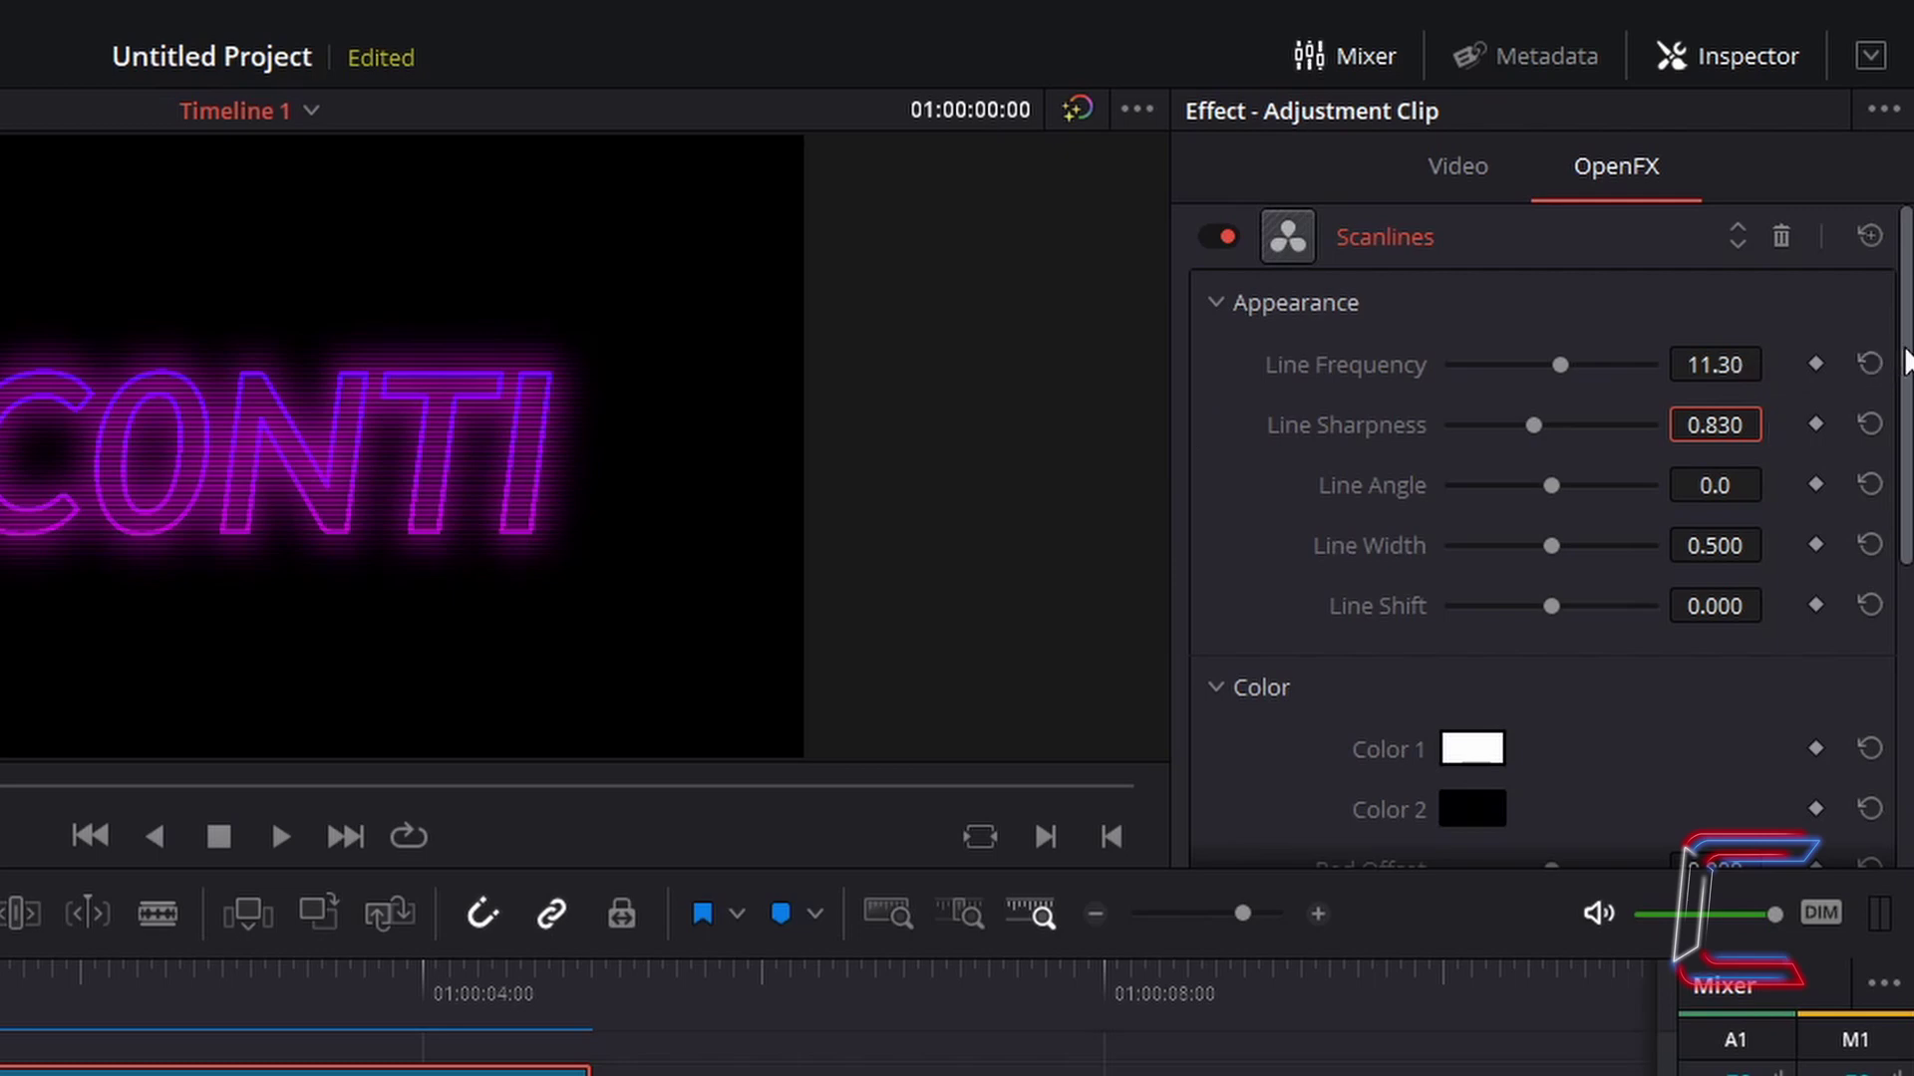
{"action": "left_click_drag", "start_coordinate": [1904, 360], "coordinate": [1896, 714]}
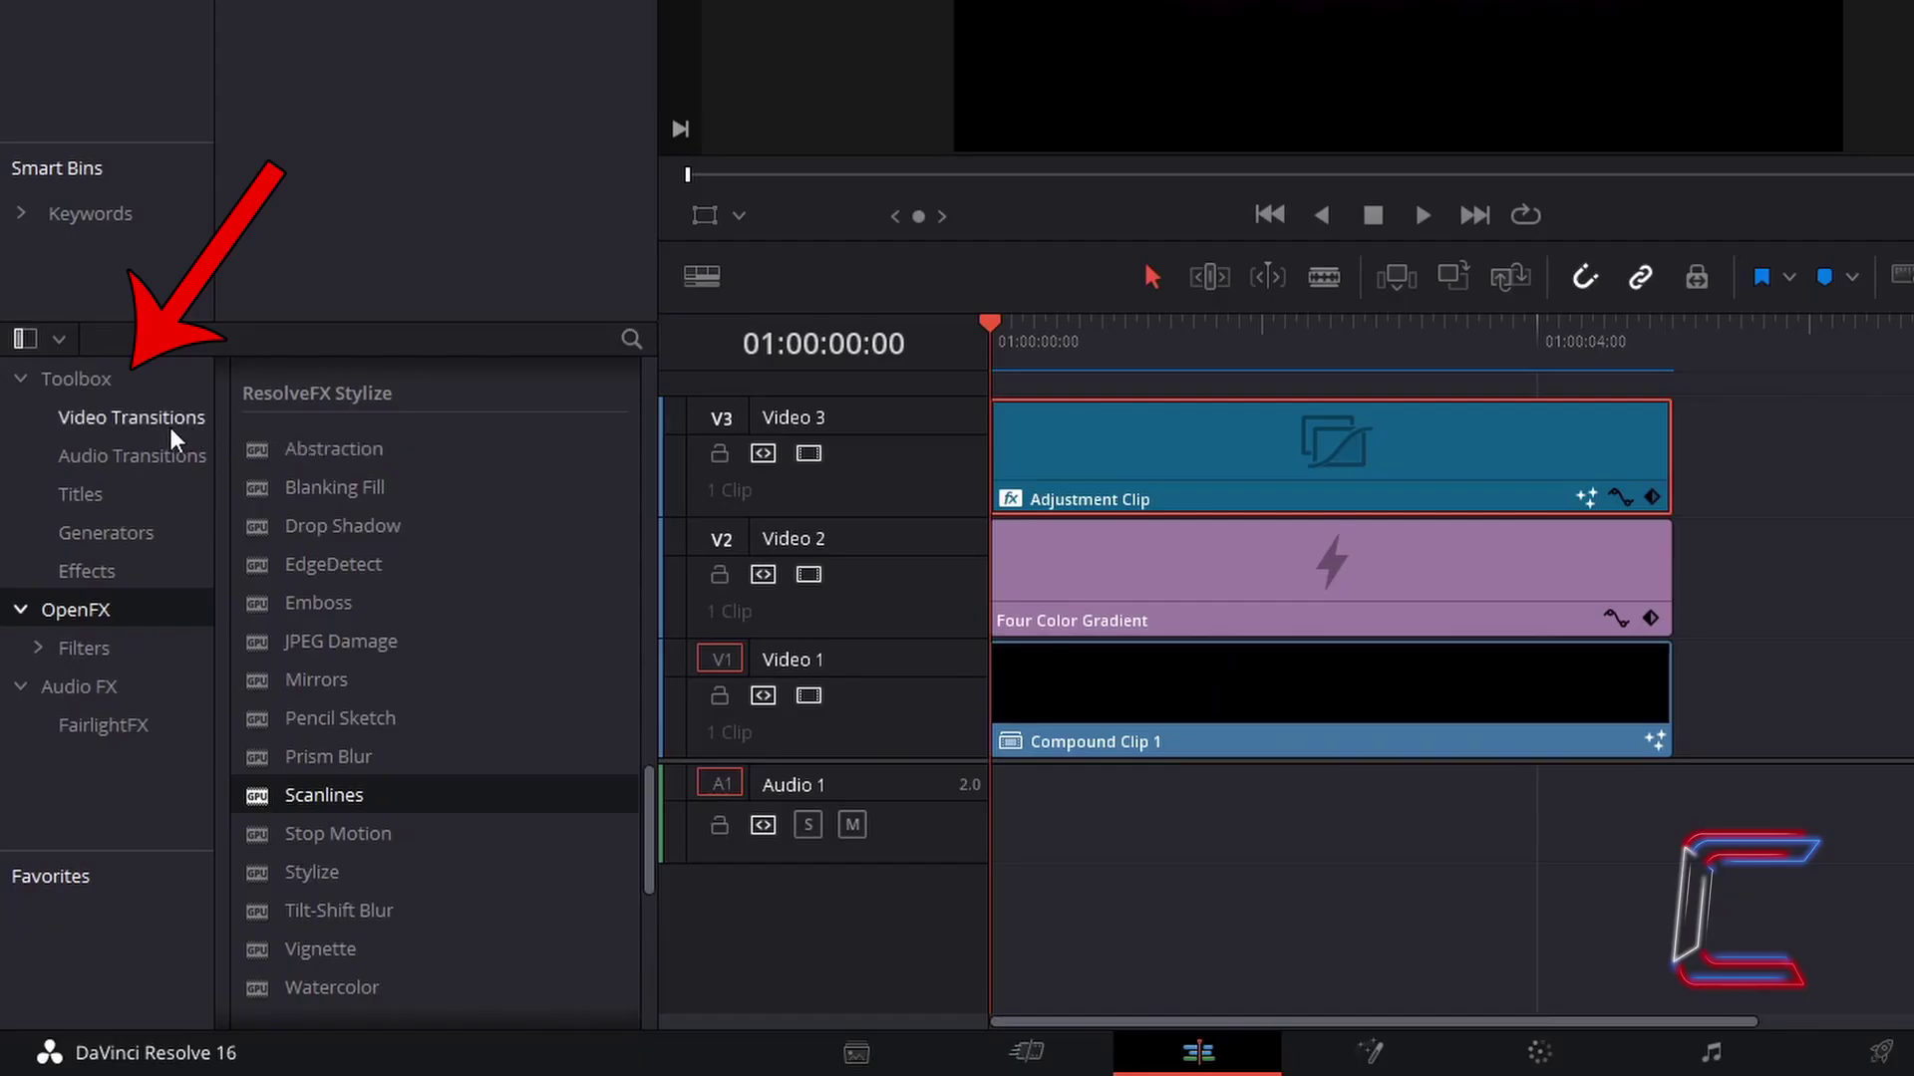
- Add a Cross Dissolve from Video Transitions to the start of Compound Clip 1
{"action": "left_click", "coordinate": [170, 427]}
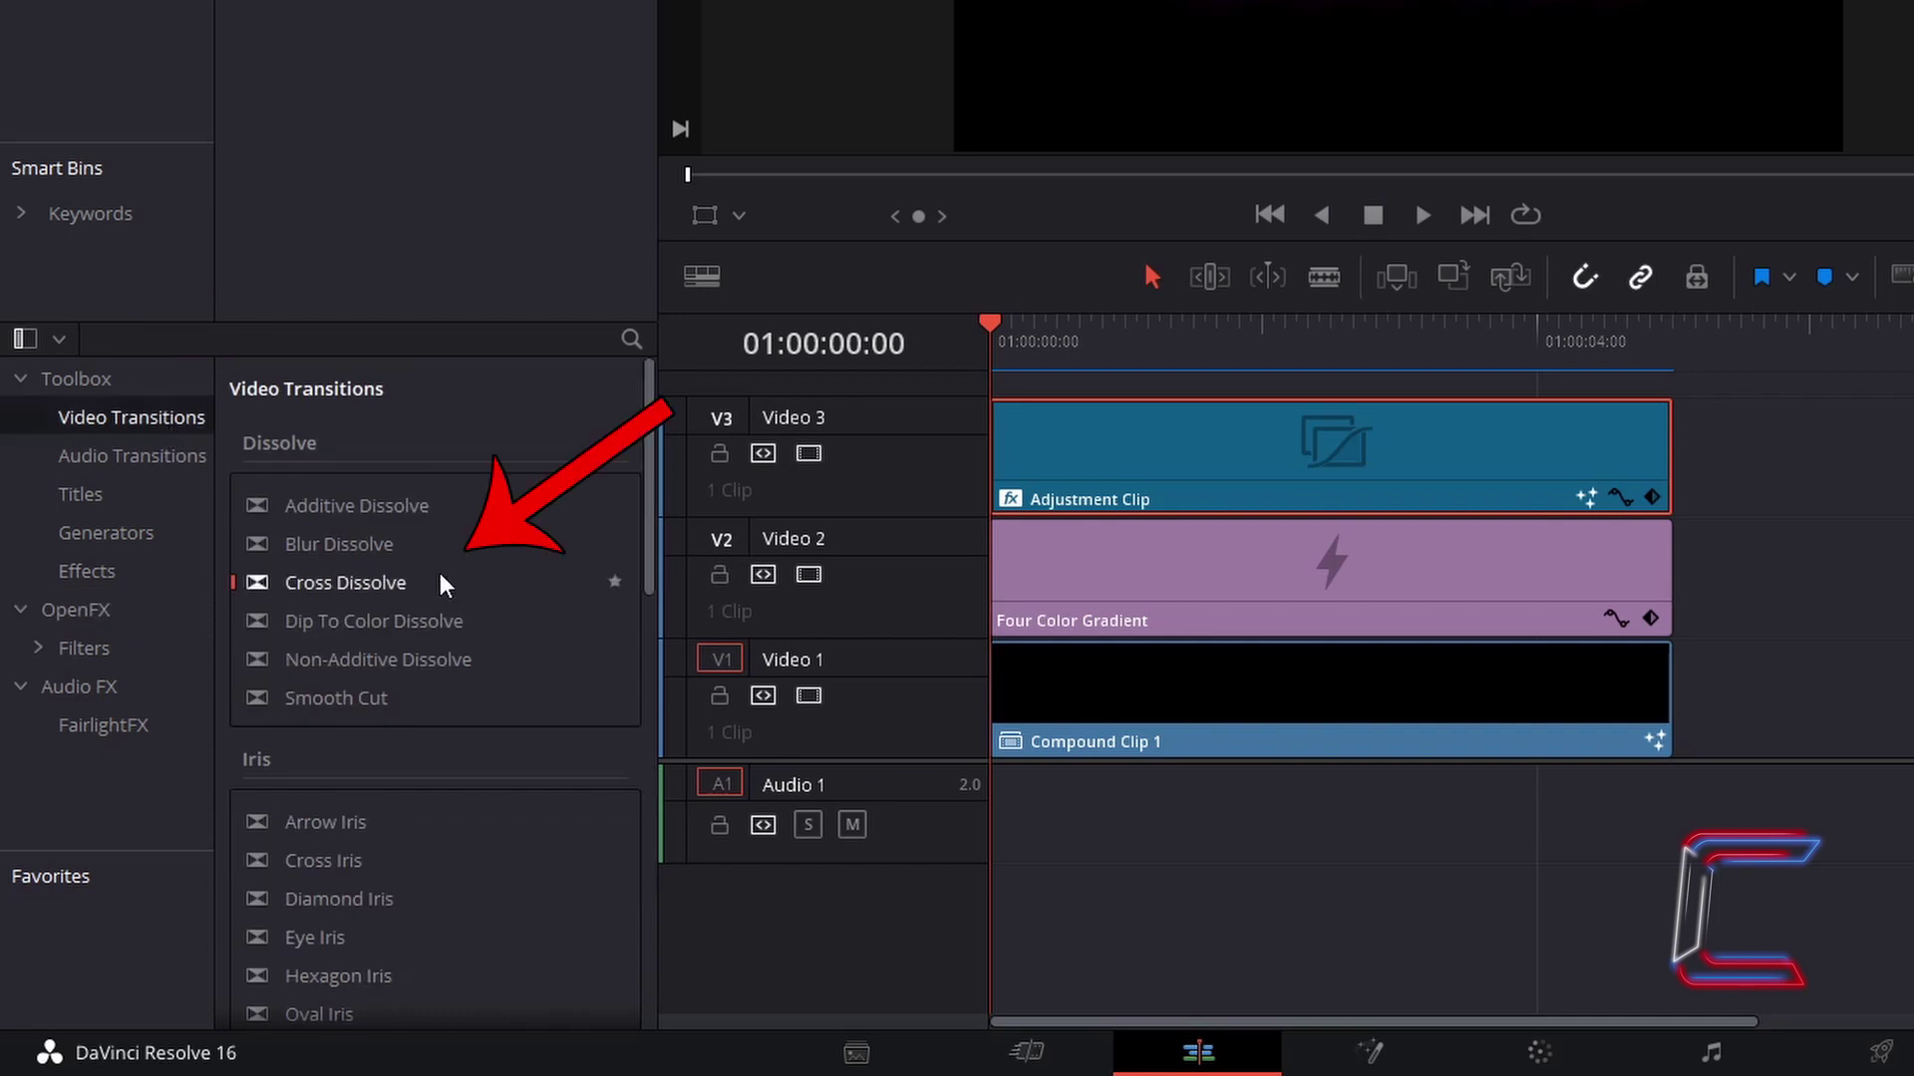
{"action": "left_click", "coordinate": [439, 582]}
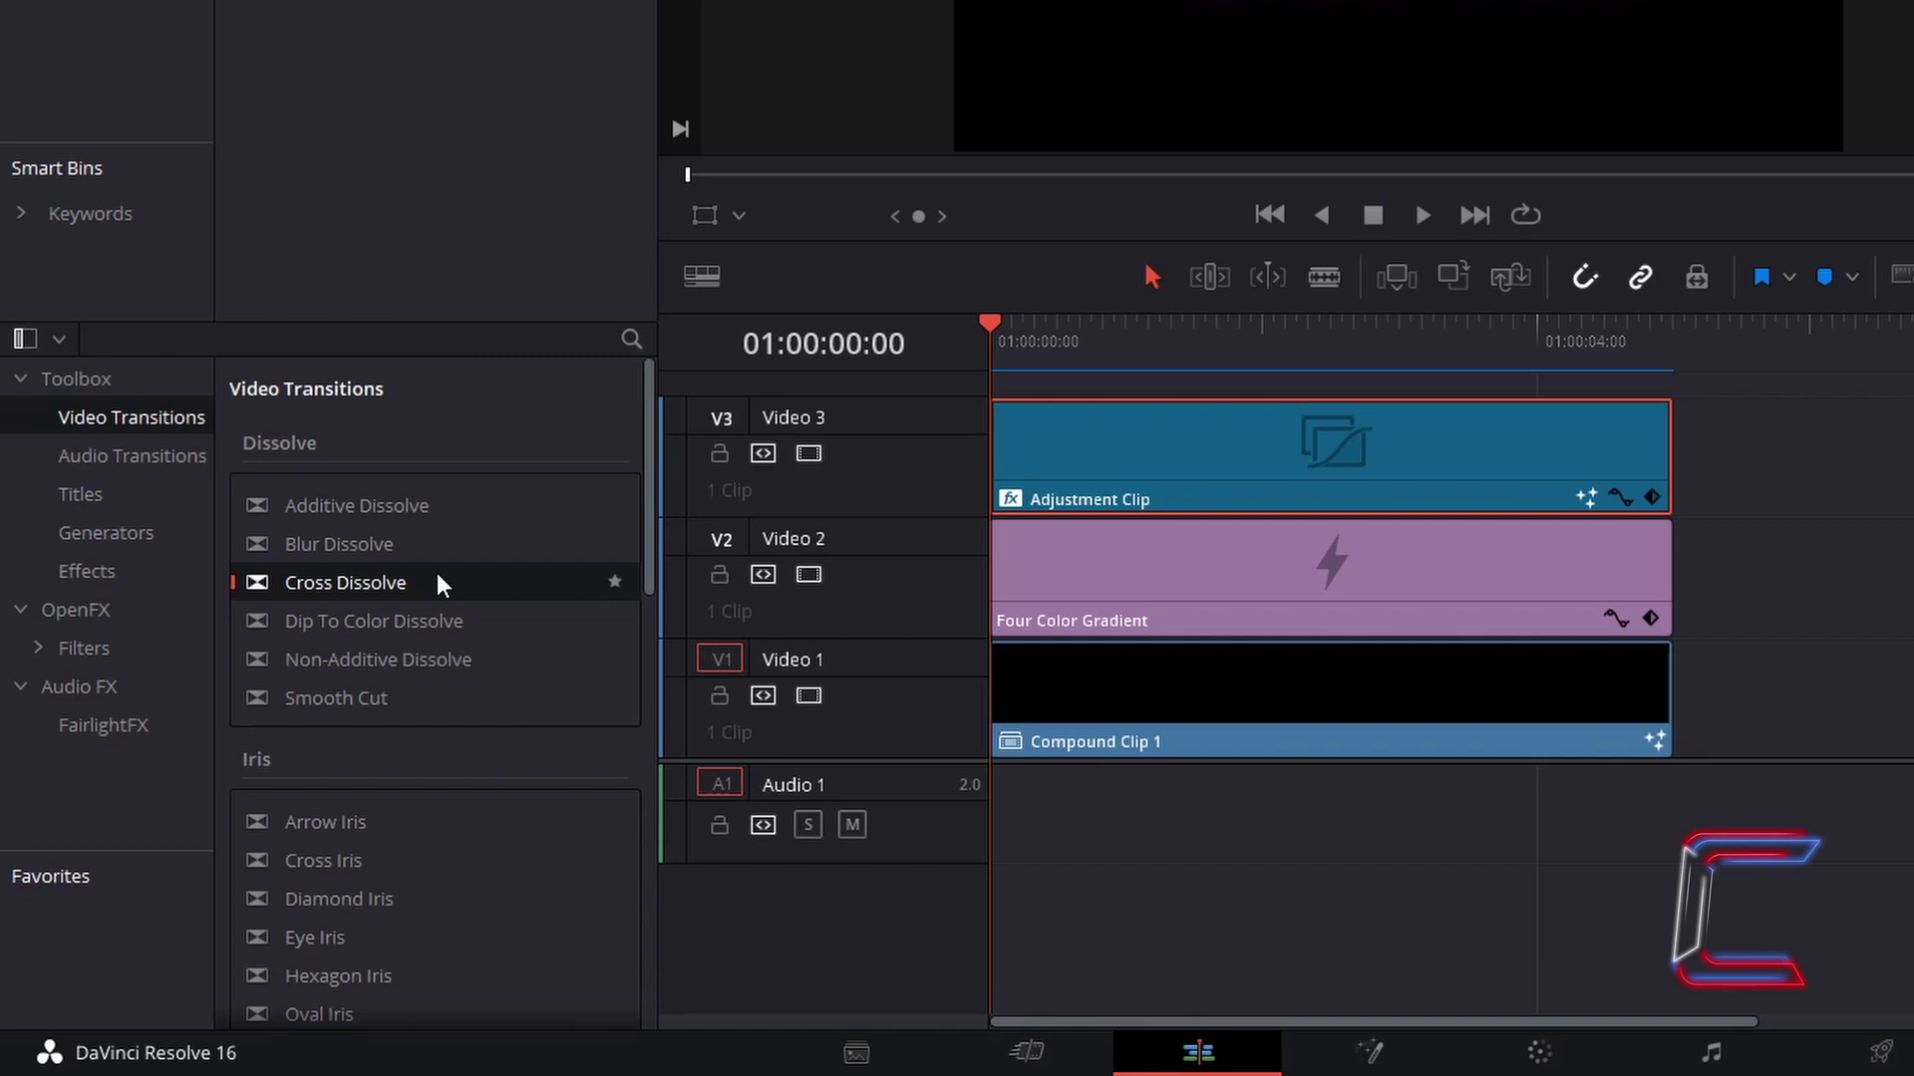
{"action": "left_click_drag", "start_coordinate": [438, 575], "coordinate": [1033, 696]}
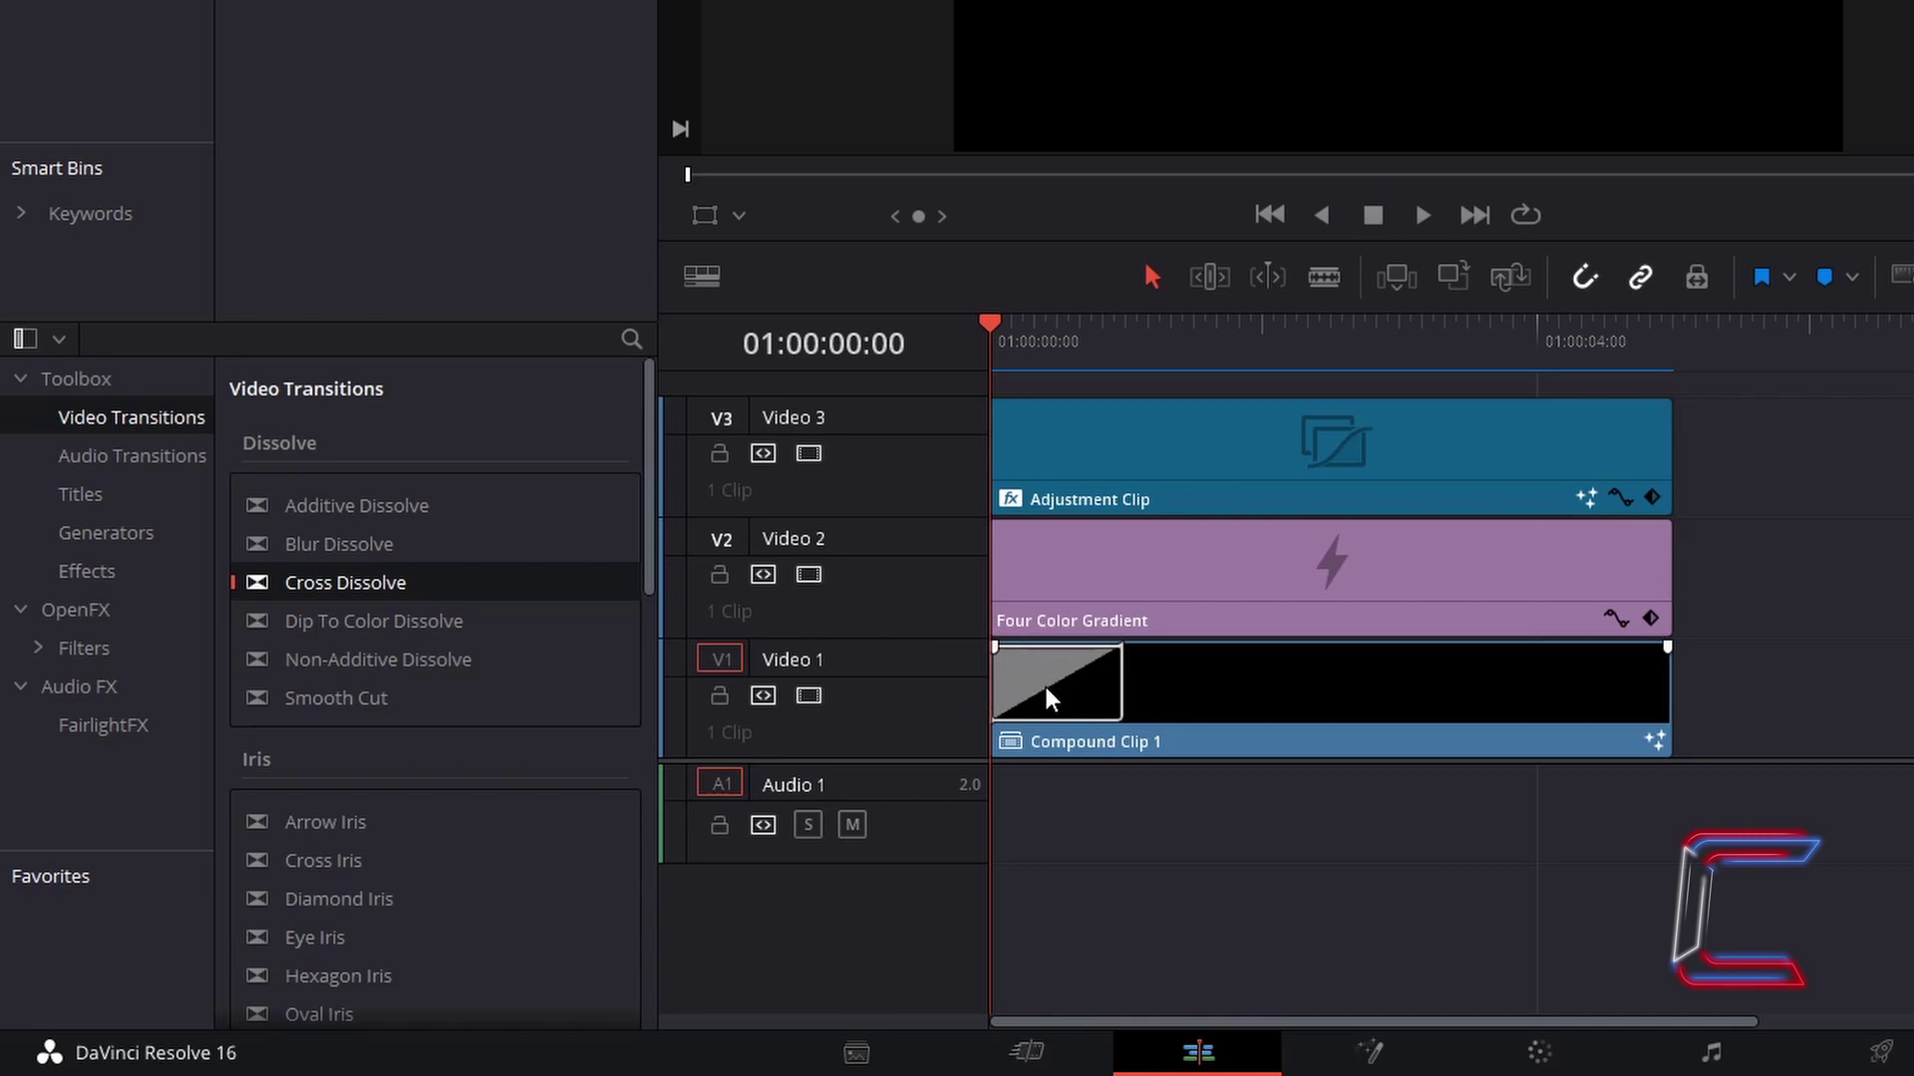
- Set the Cross Dissolve's duration to 2 seconds
{"action": "left_click", "coordinate": [1055, 698]}
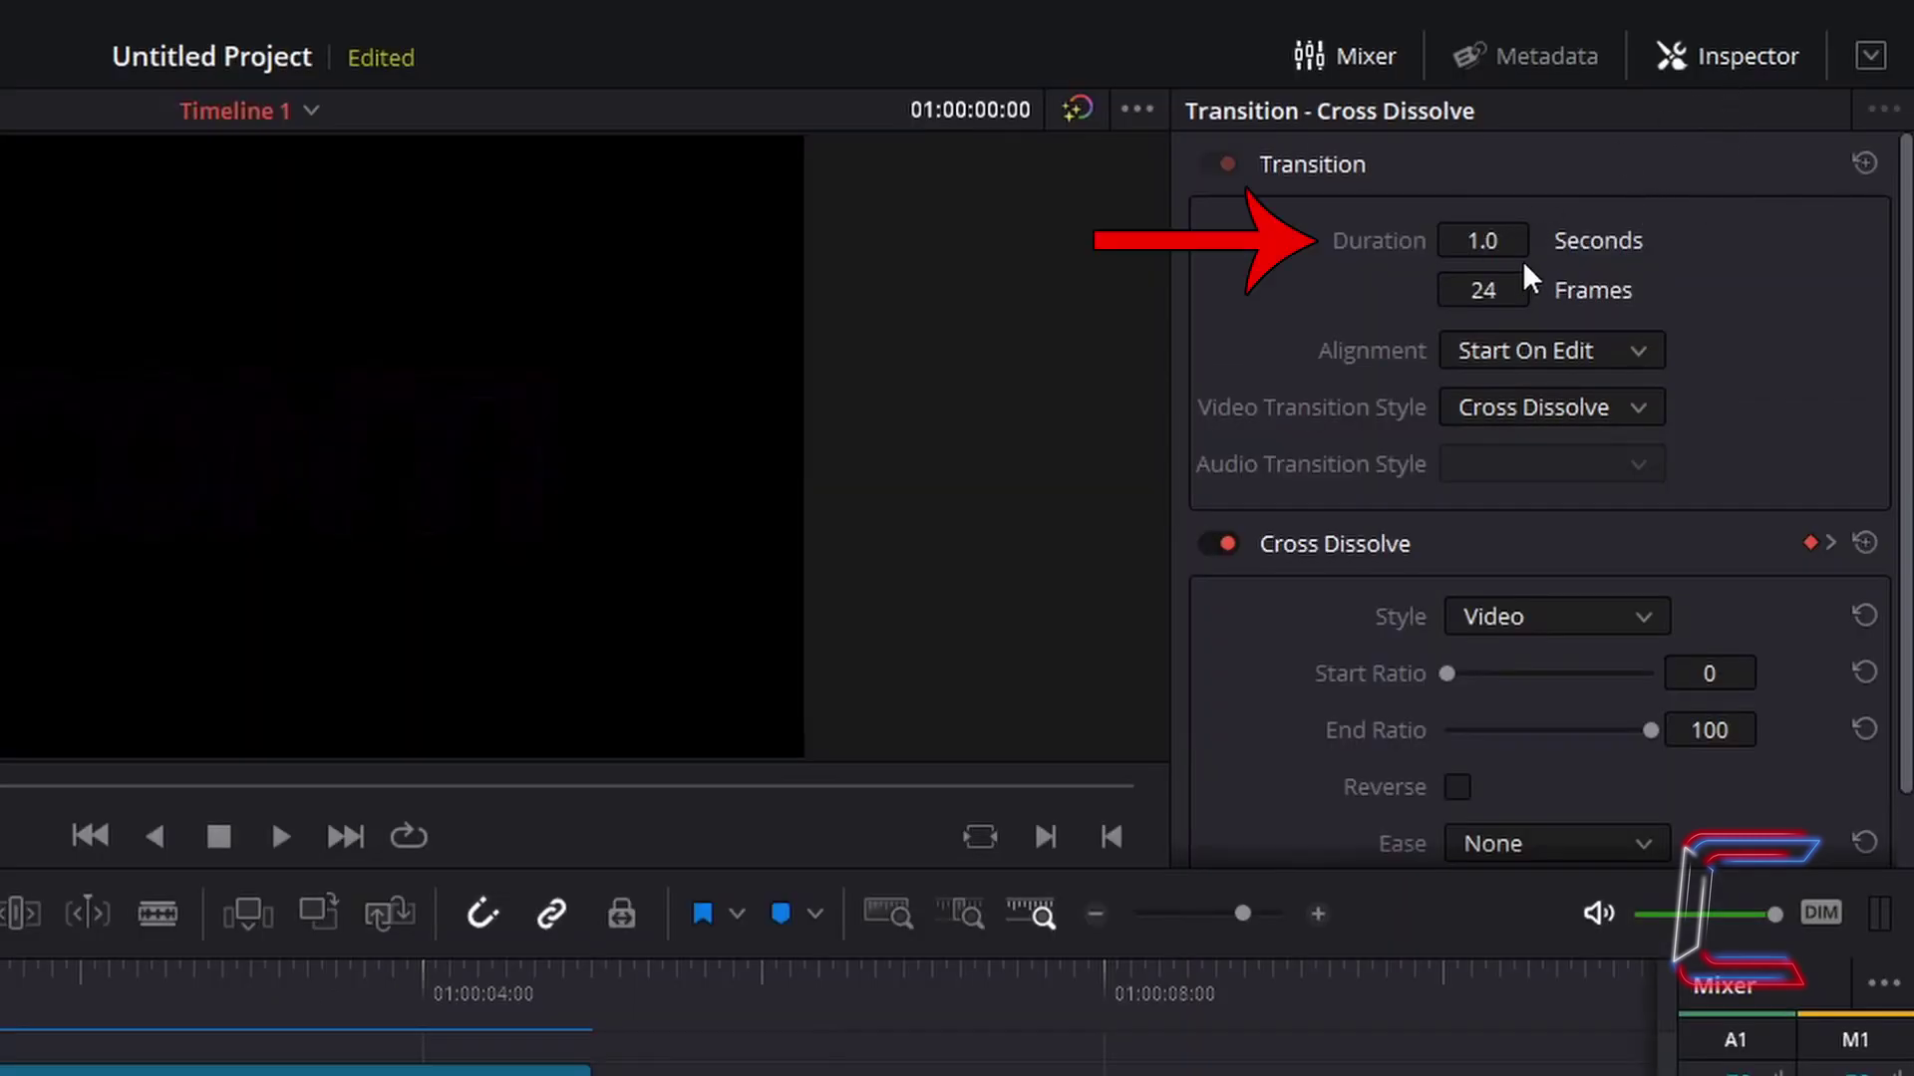
{"action": "left_click", "coordinate": [1495, 242]}
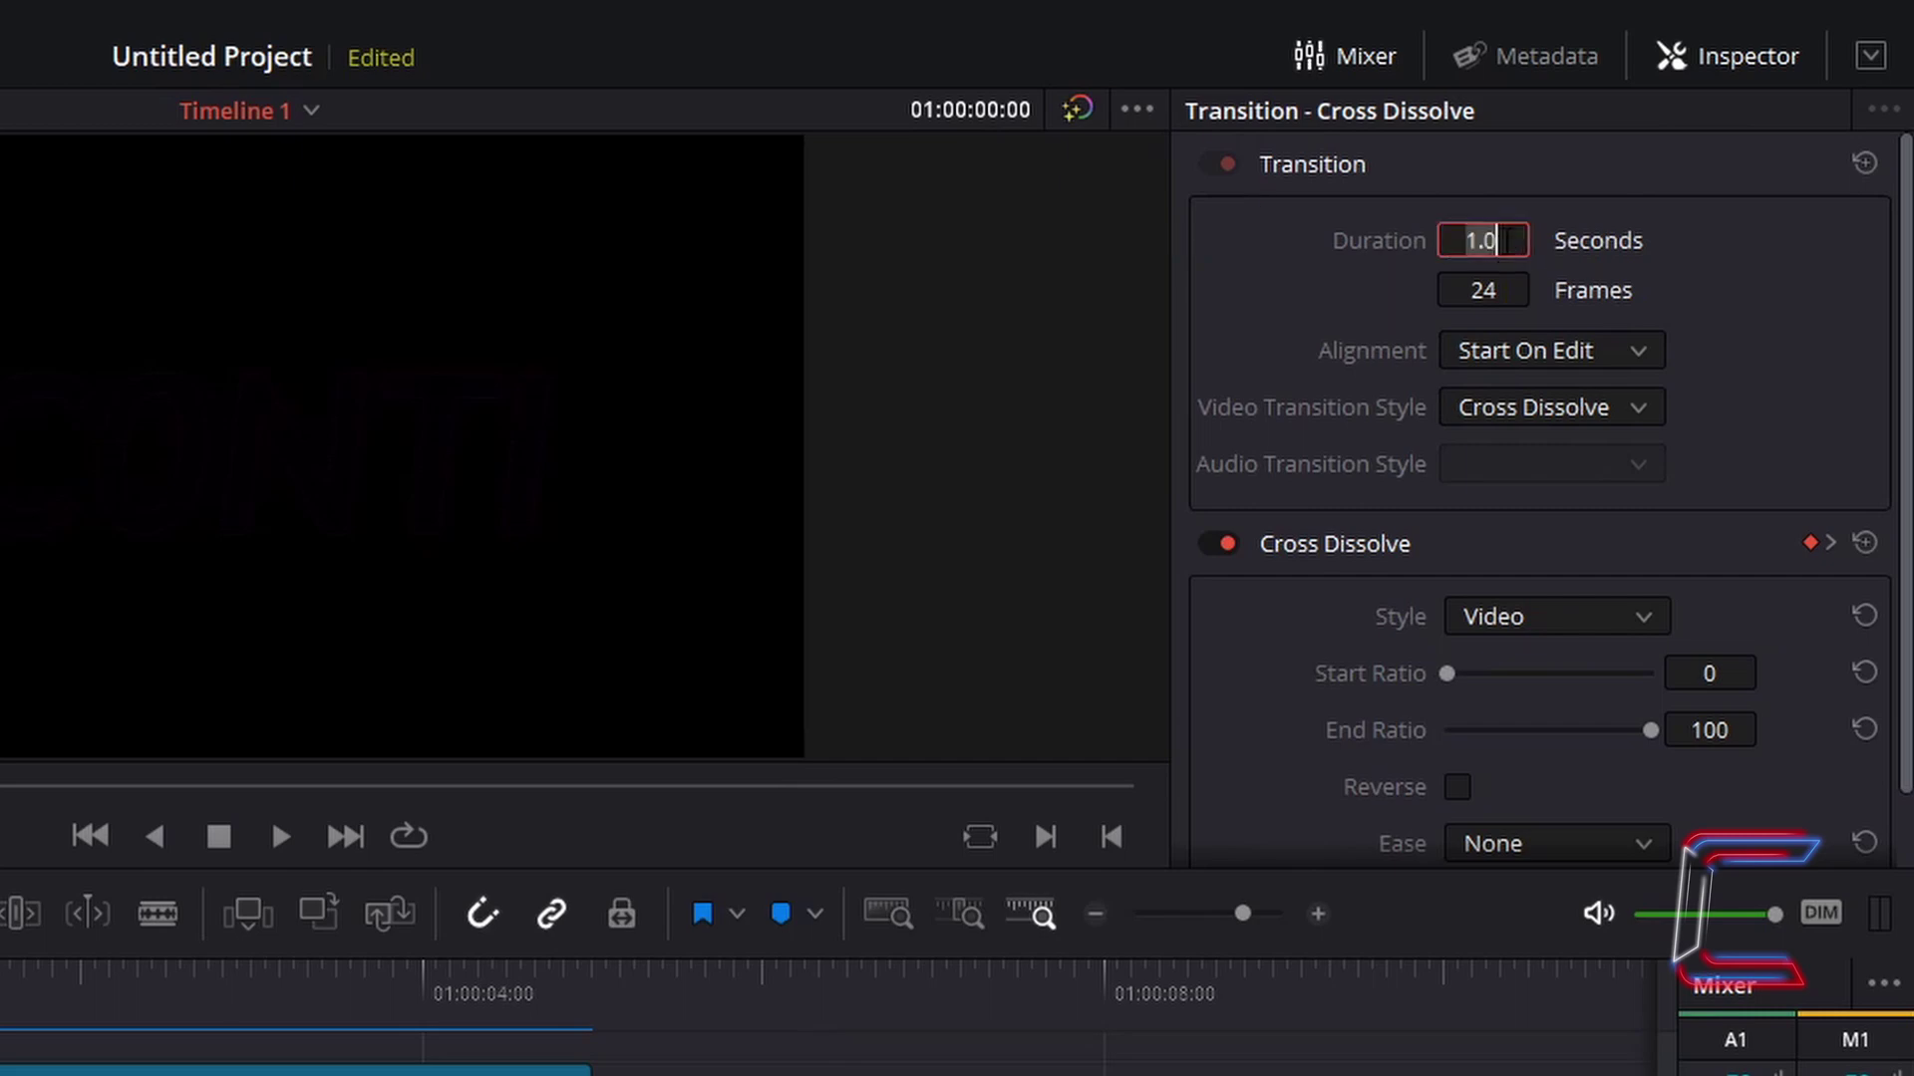
{"action": "type", "text": "2"}
{"action": "key", "text": "Return"}
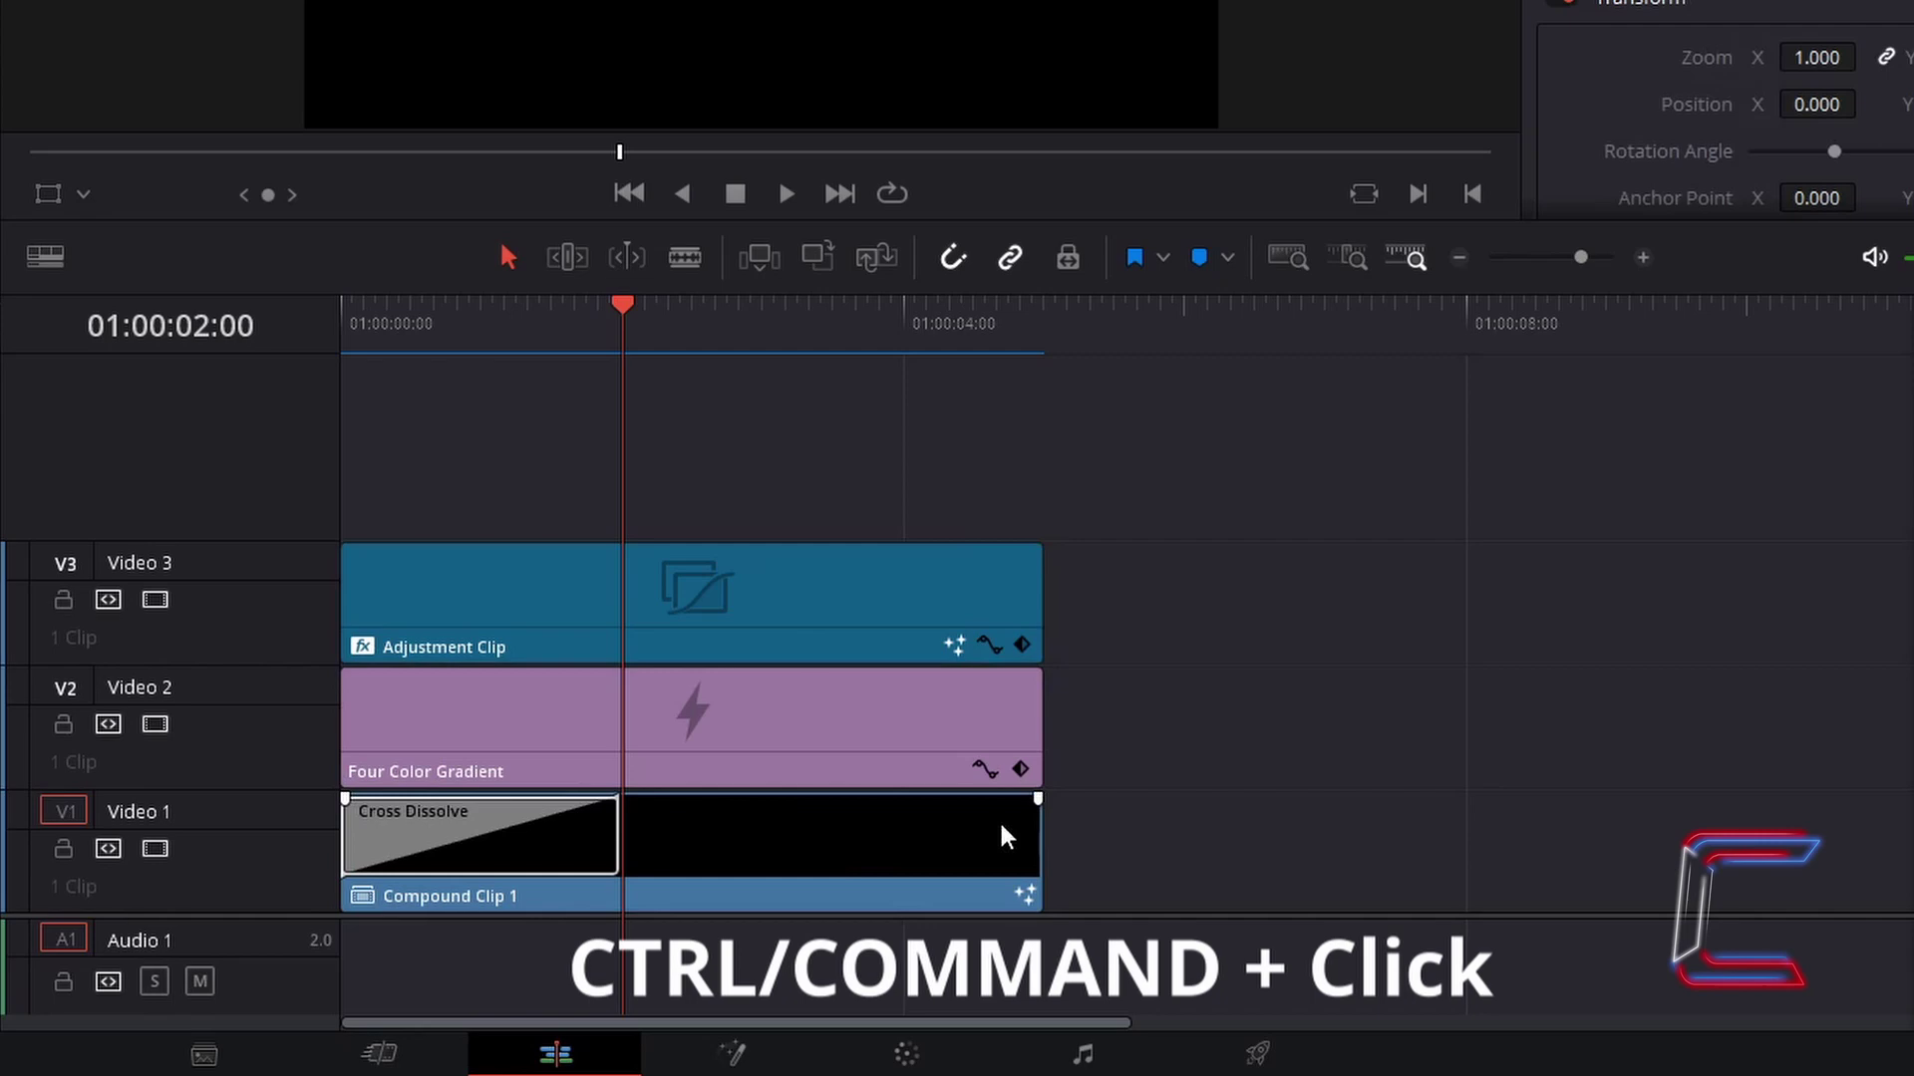
- Move the Adjustment Clip, Four Color Gradient and Compound Clip 1 up two tracks
{"action": "left_click", "coordinate": [834, 608], "text": "ctrl"}
{"action": "left_click", "coordinate": [824, 710], "text": "ctrl"}
{"action": "left_click", "coordinate": [846, 871], "text": "ctrl"}
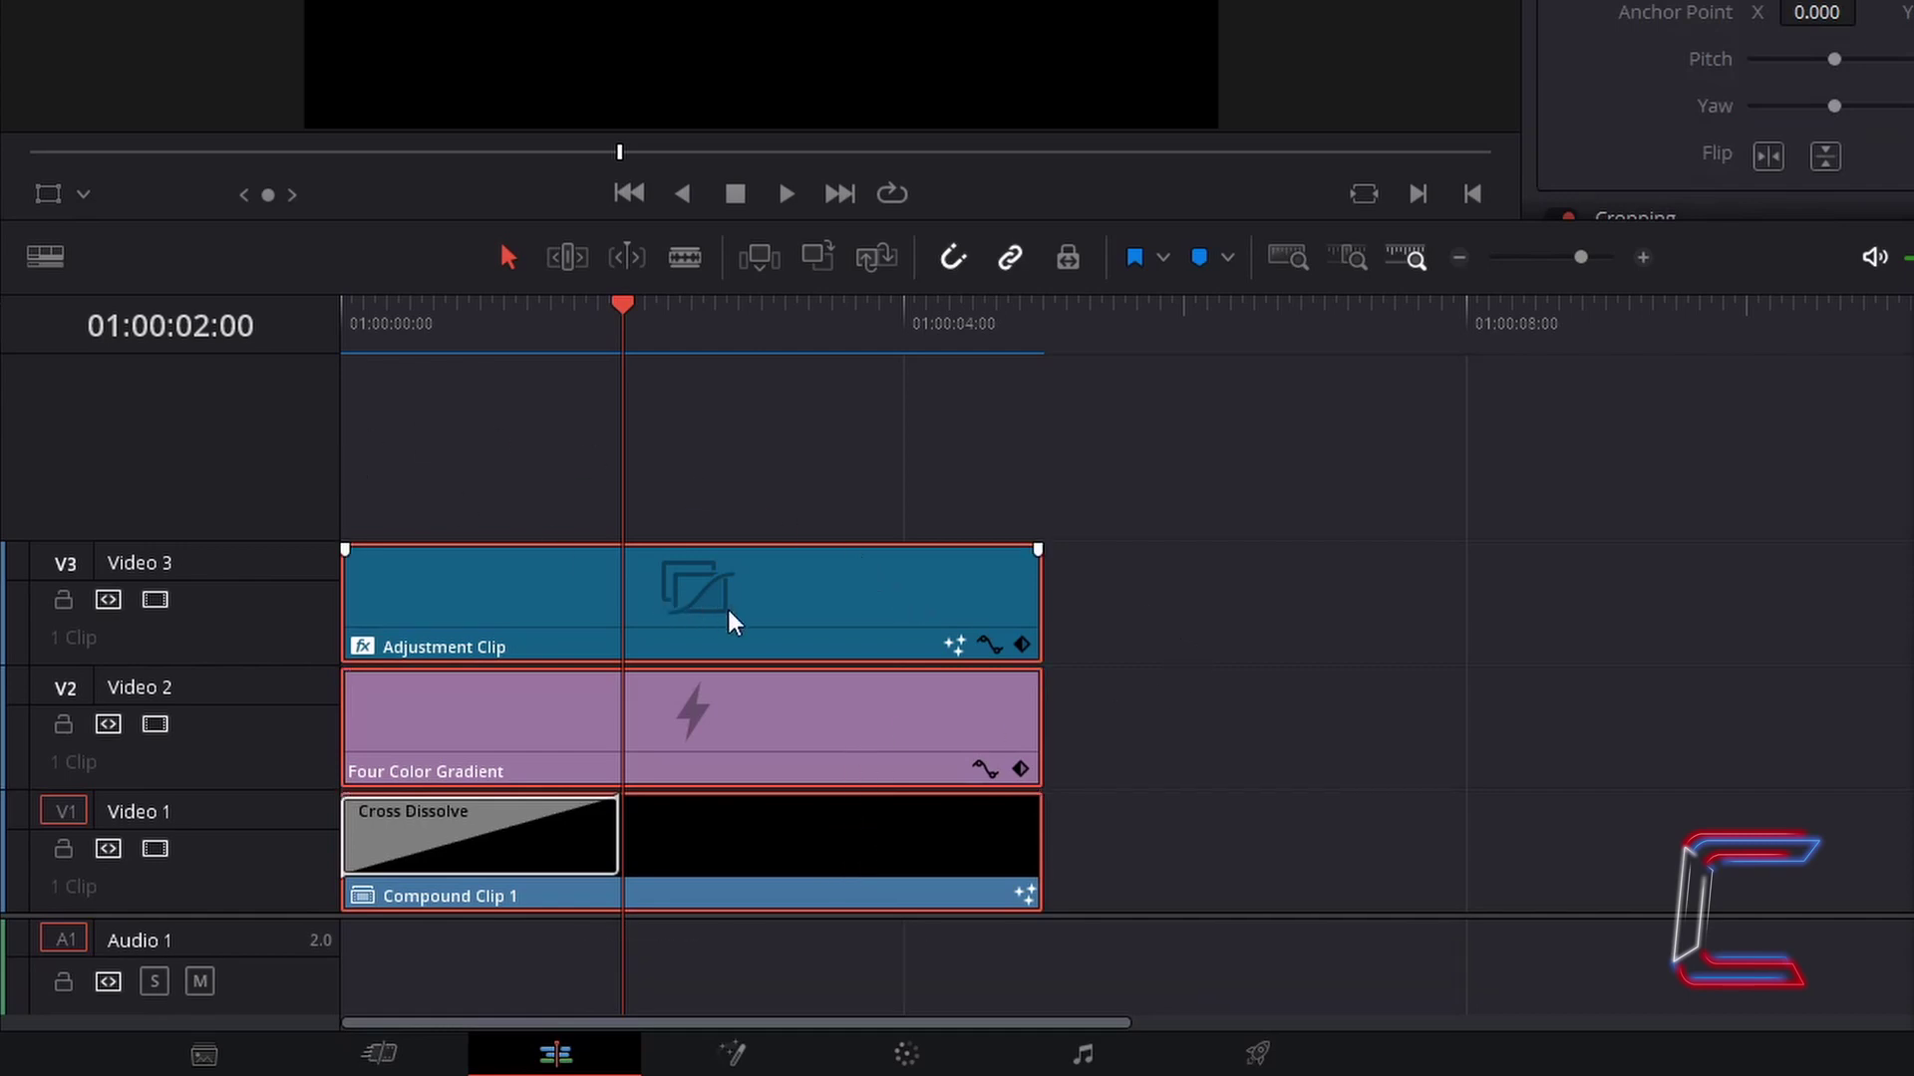
{"action": "left_click_drag", "start_coordinate": [730, 612], "coordinate": [719, 404]}
- Copy Compound Clip 1 and paste the copy right after the original on Video 3
{"action": "scroll", "coordinate": [464, 755], "scroll_direction": "down", "scroll_amount": 1}
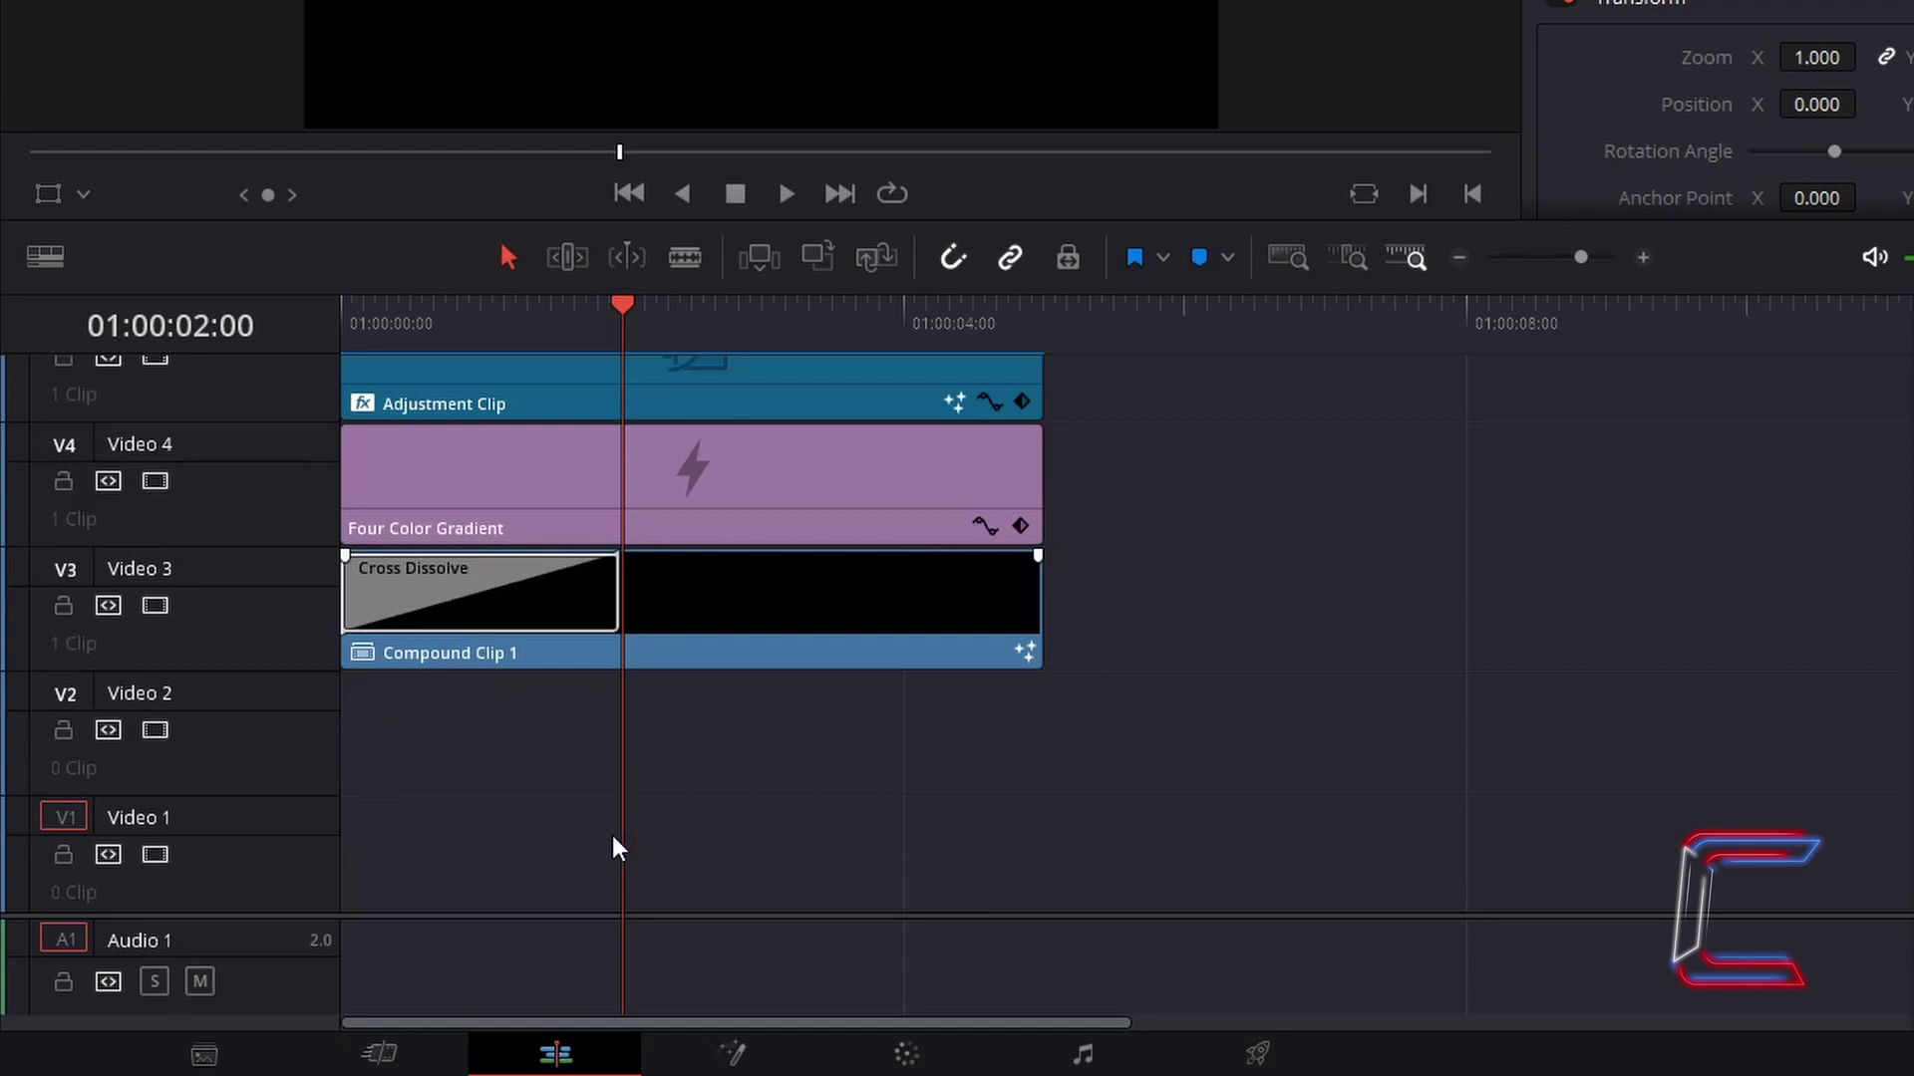
{"action": "left_click", "coordinate": [720, 624]}
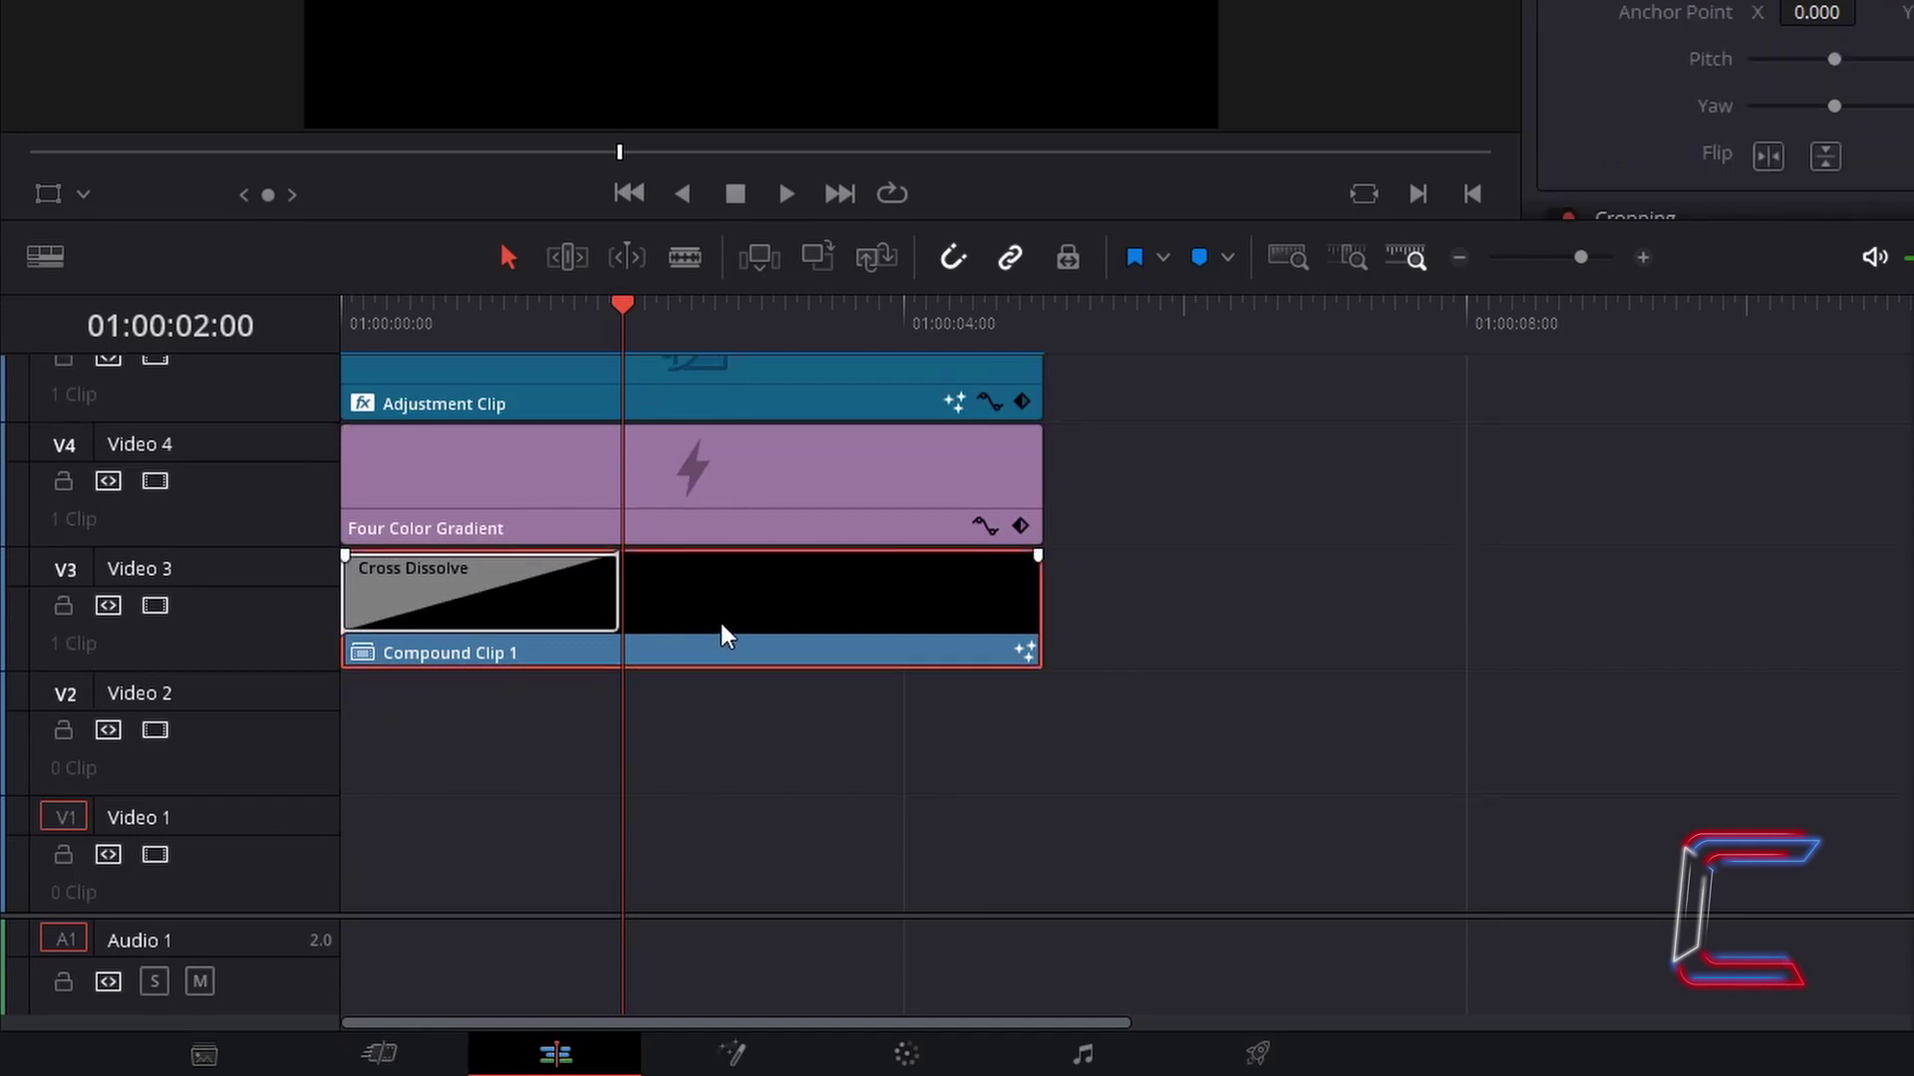
{"action": "key", "text": "ctrl+c"}
{"action": "left_click_drag", "start_coordinate": [666, 316], "coordinate": [1046, 339]}
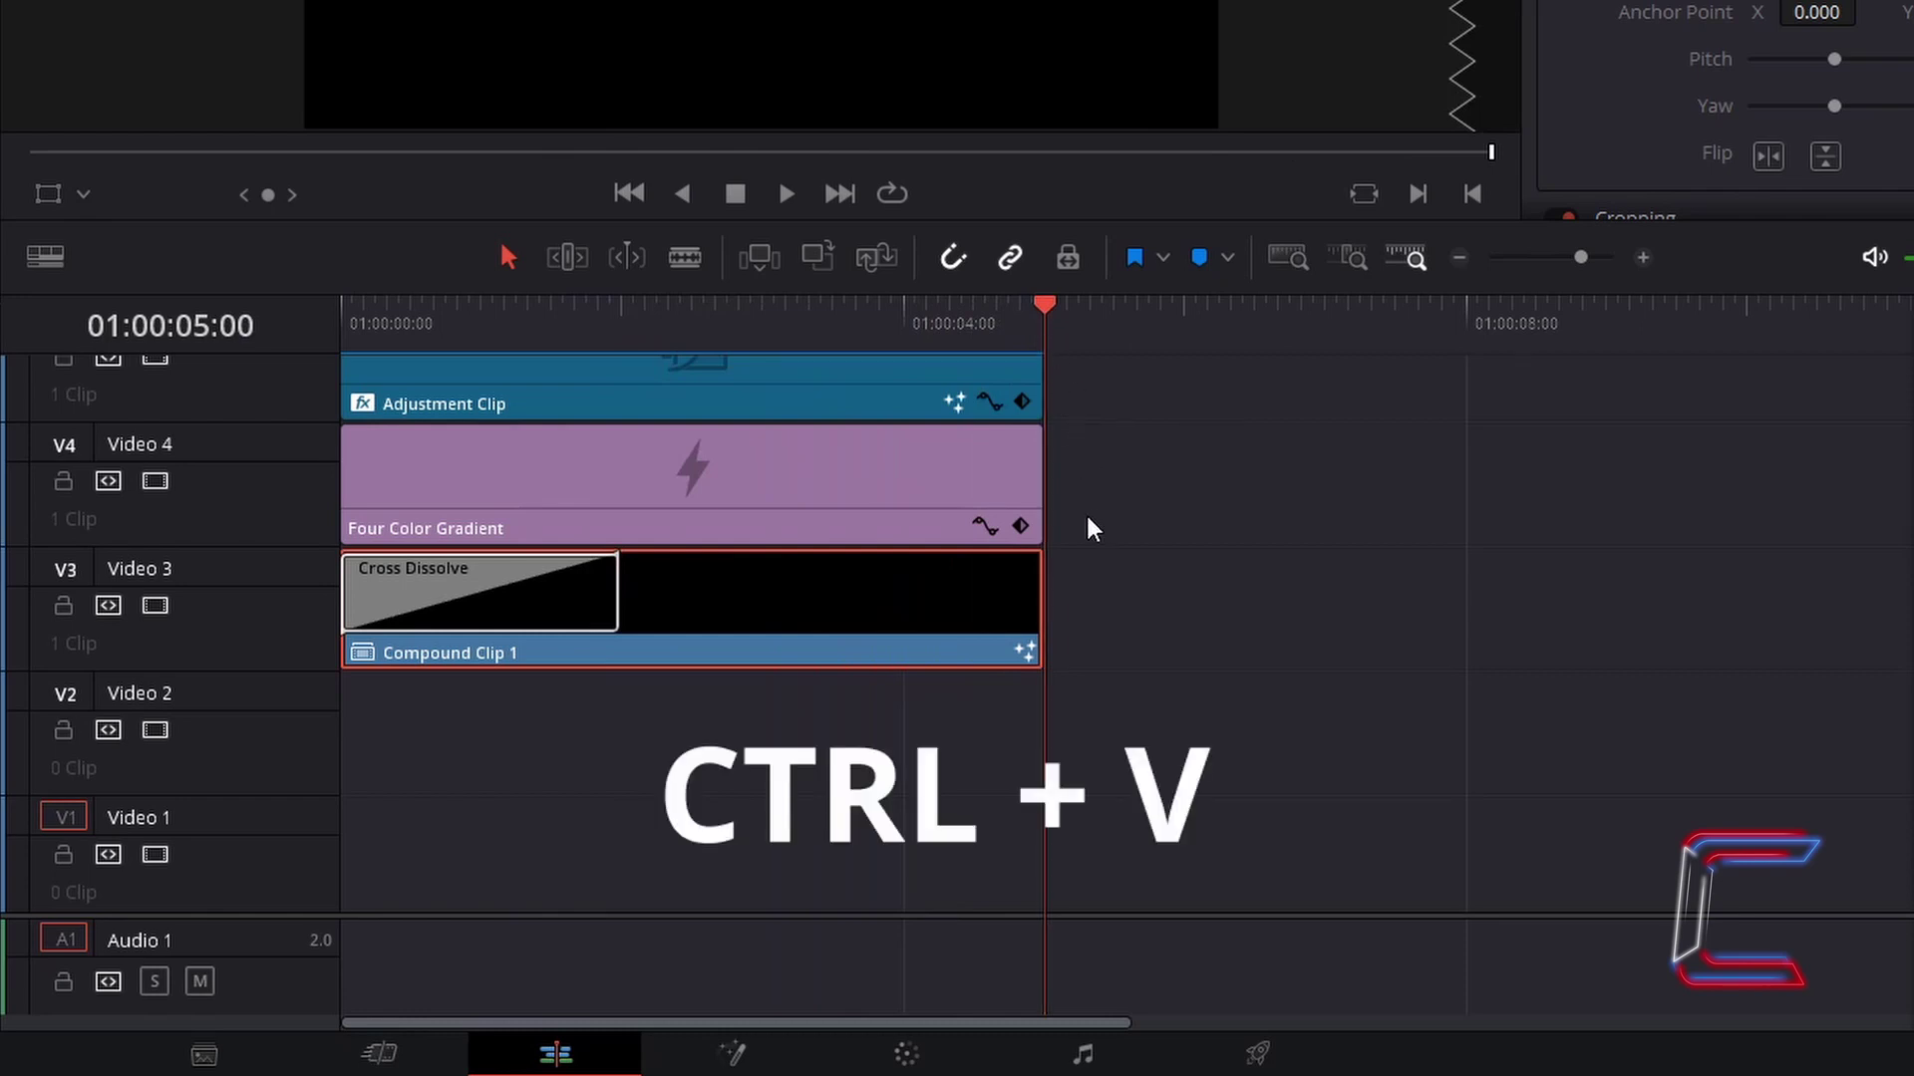
{"action": "key", "text": "ctrl+v"}
- Crop the pasted copy down from its top edge, hiding the upper half of CONTI
{"action": "left_click_drag", "start_coordinate": [1747, 339], "coordinate": [1482, 349]}
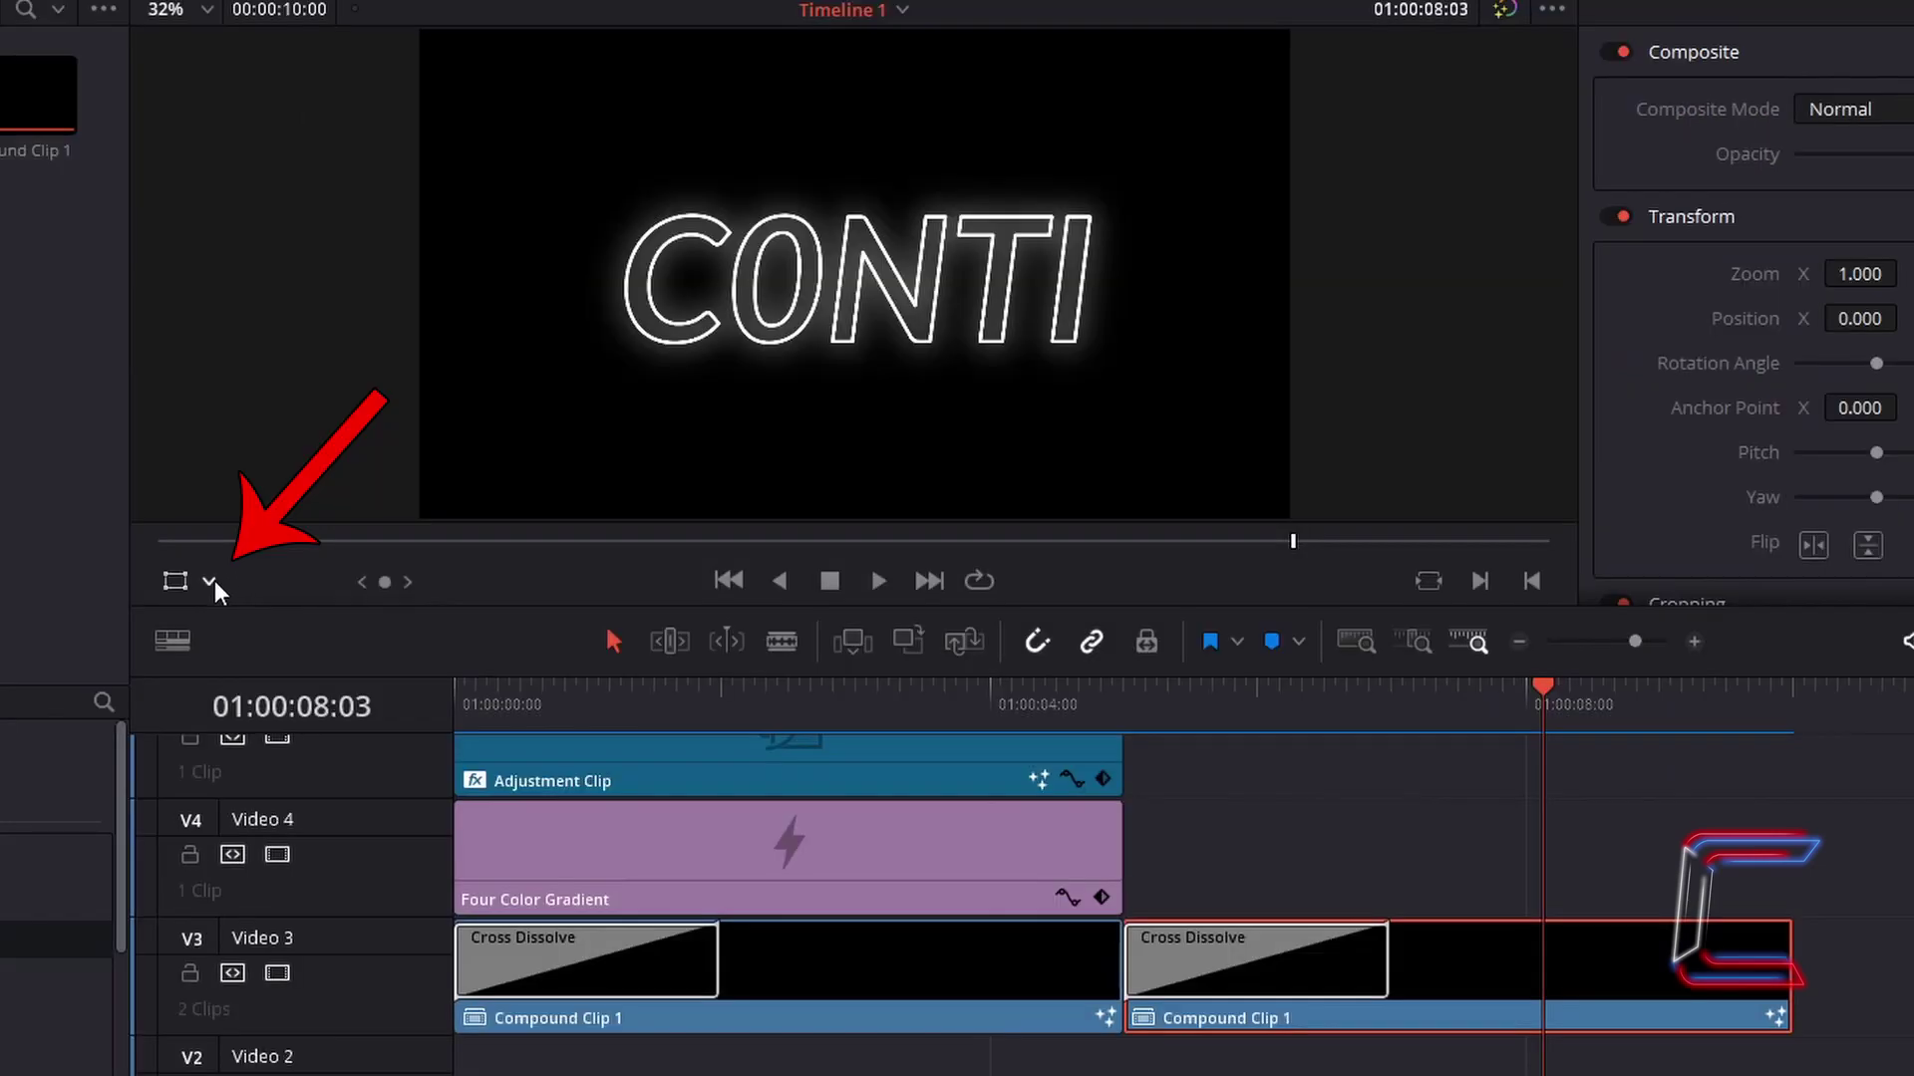
{"action": "left_click", "coordinate": [209, 580]}
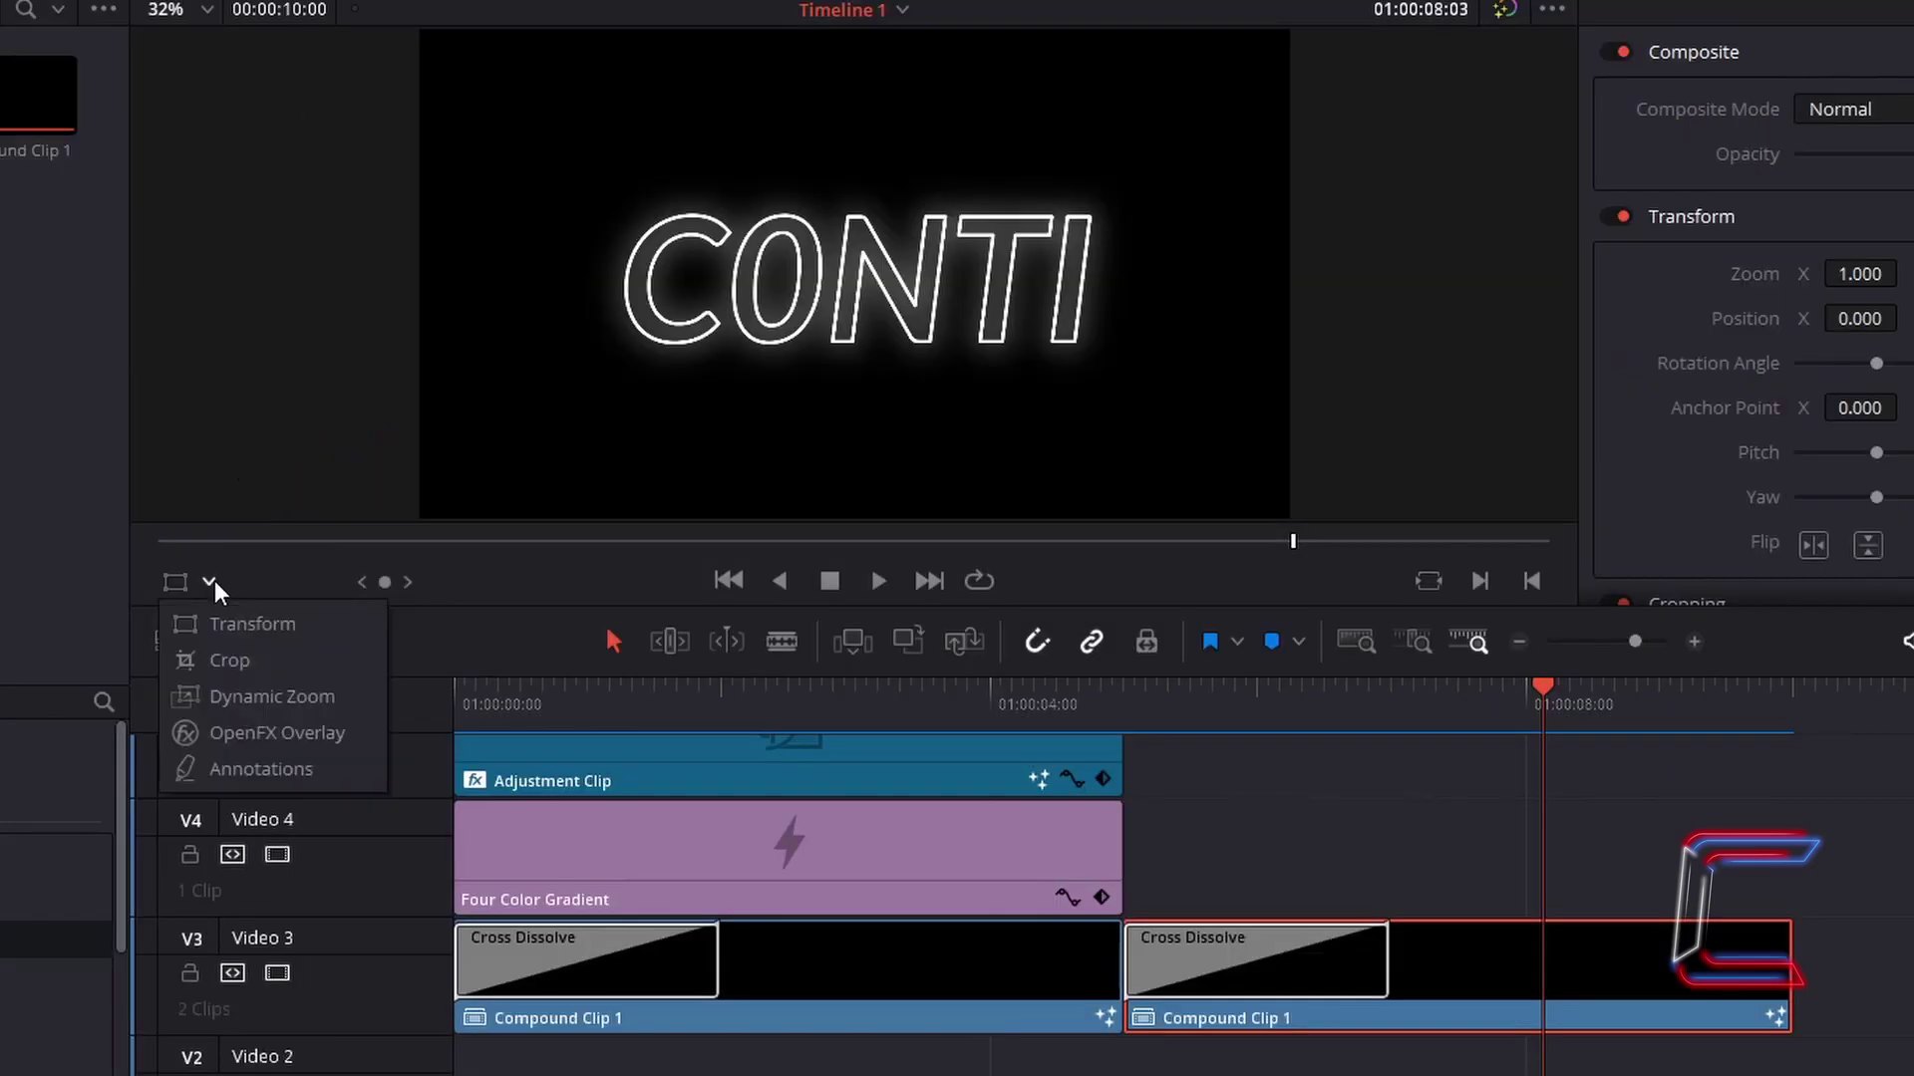
{"action": "left_click", "coordinate": [255, 660]}
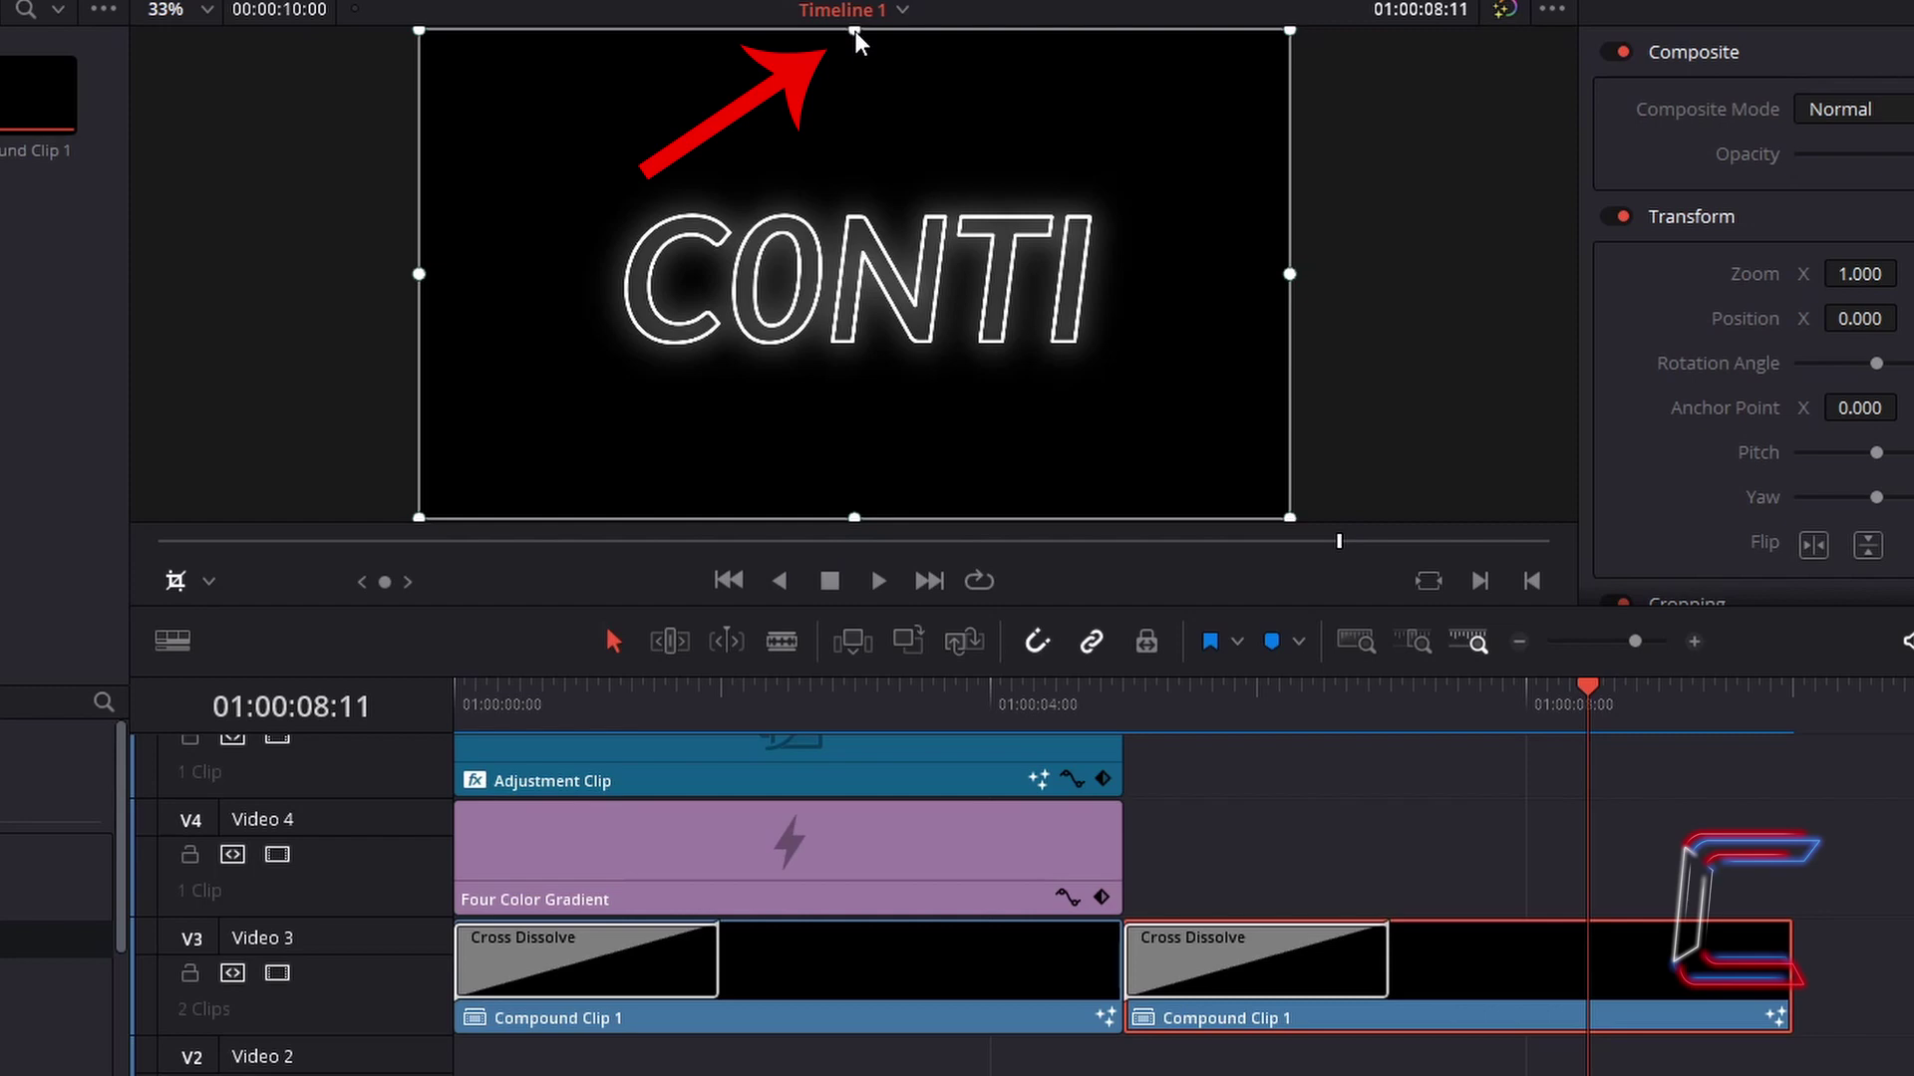
{"action": "left_click_drag", "start_coordinate": [855, 32], "coordinate": [852, 323]}
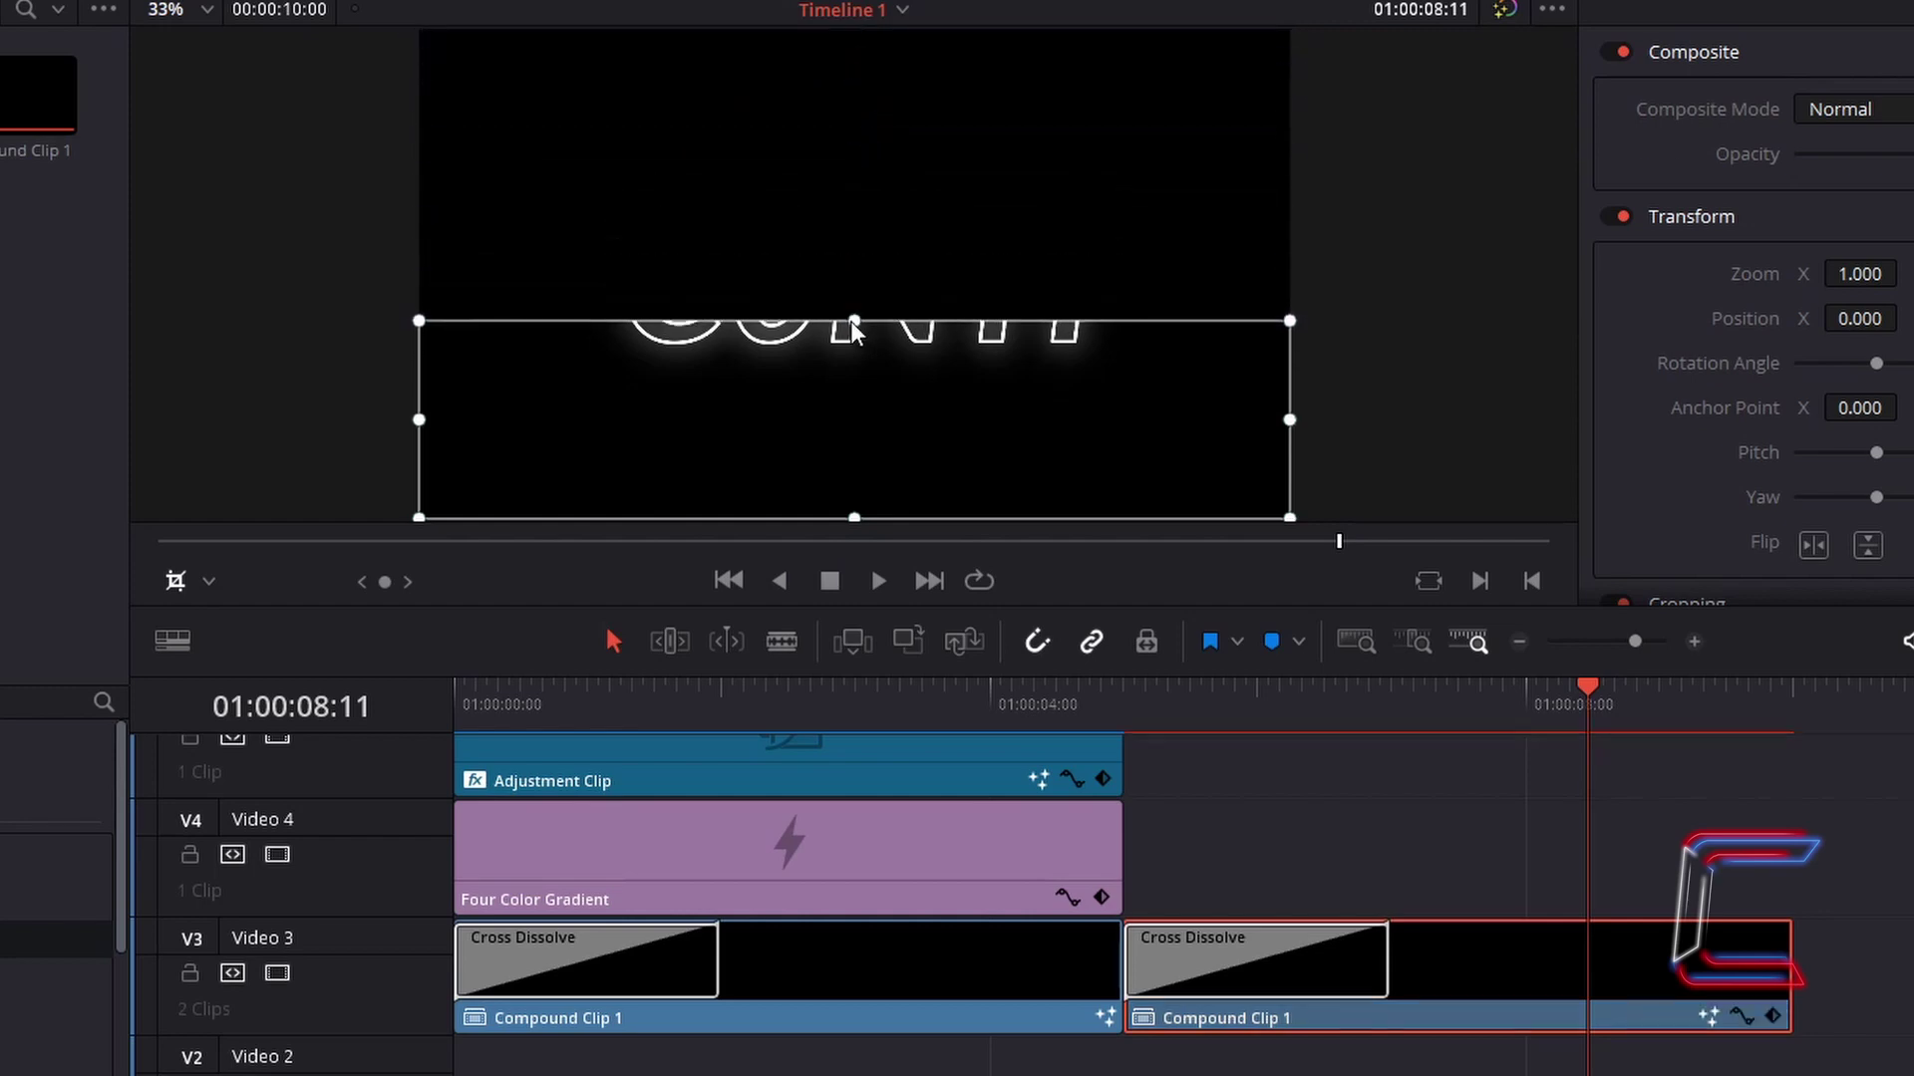
{"action": "left_click", "coordinate": [175, 581]}
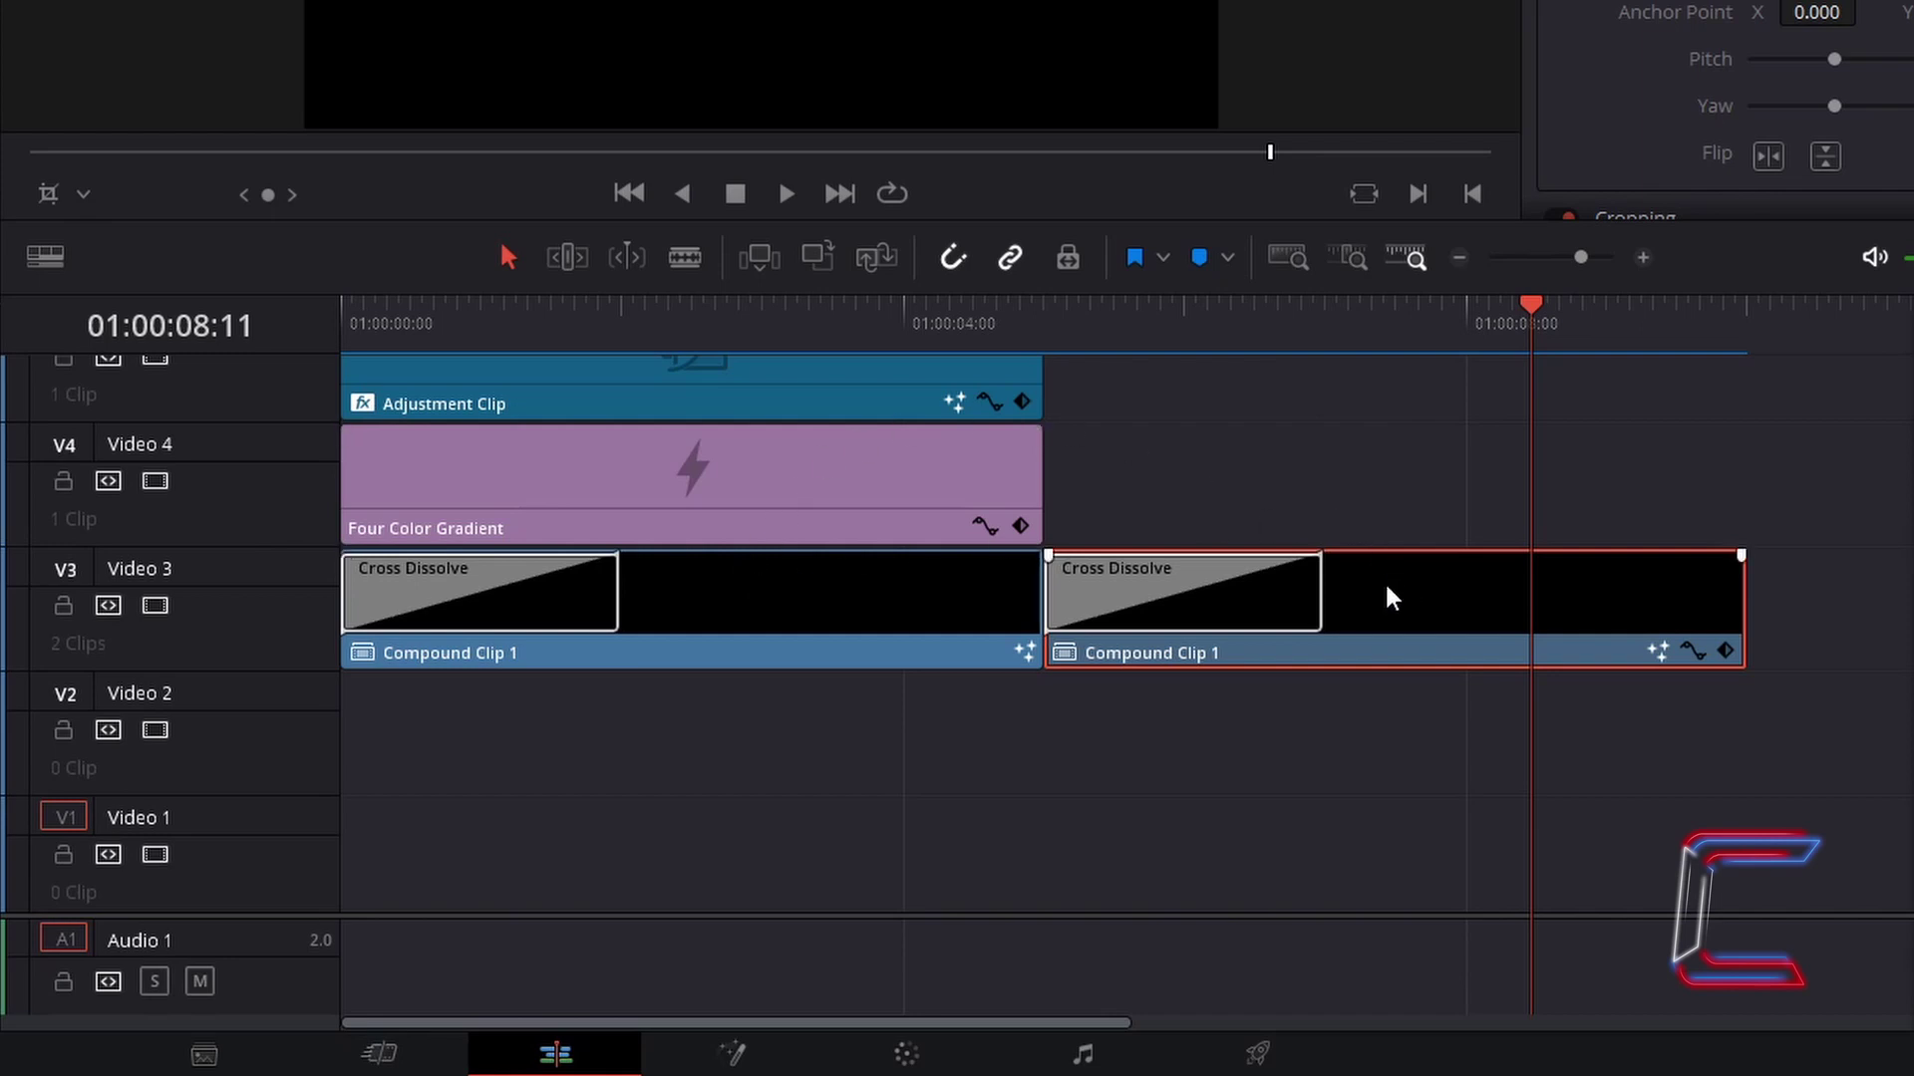
- Move the cropped copy to the start of Video 2 and set its opacity to 60
{"action": "left_click_drag", "start_coordinate": [1392, 599], "coordinate": [801, 725]}
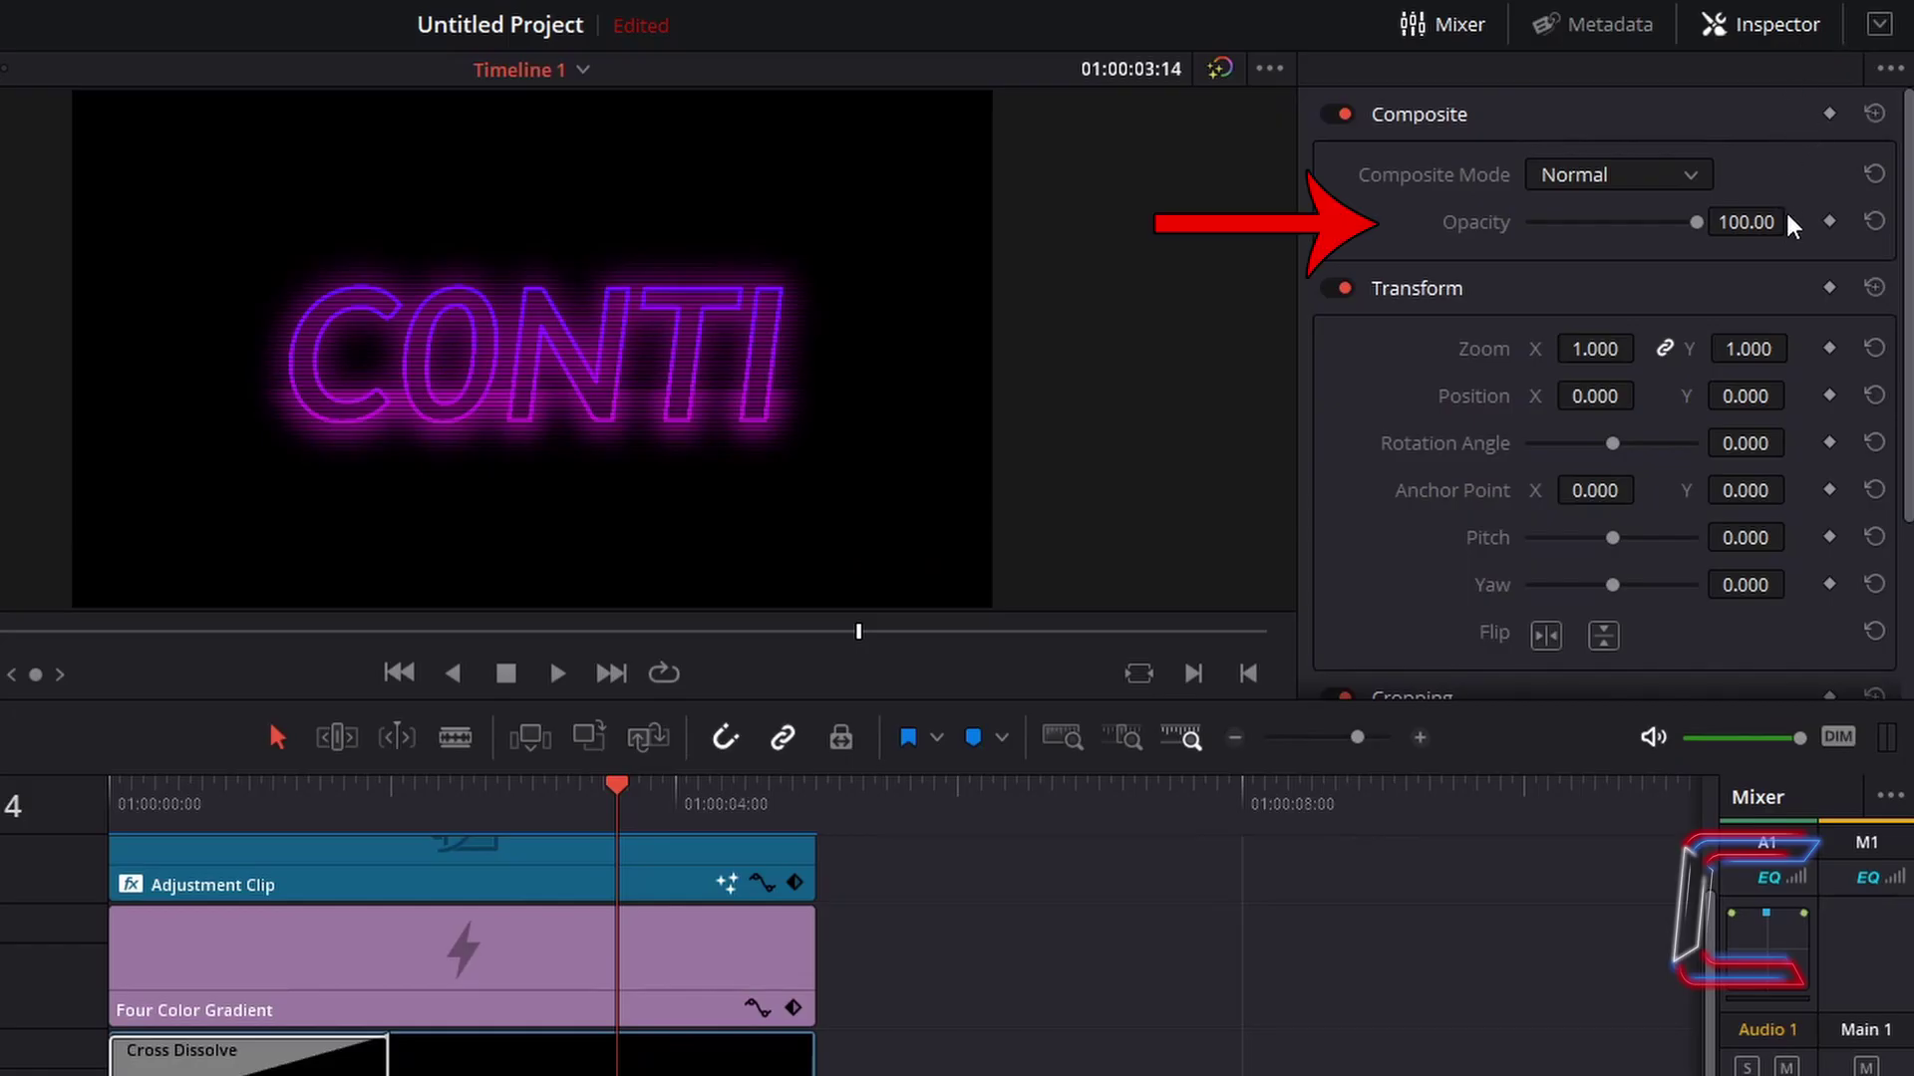
{"action": "left_click", "coordinate": [1752, 224]}
{"action": "type", "text": "6"}
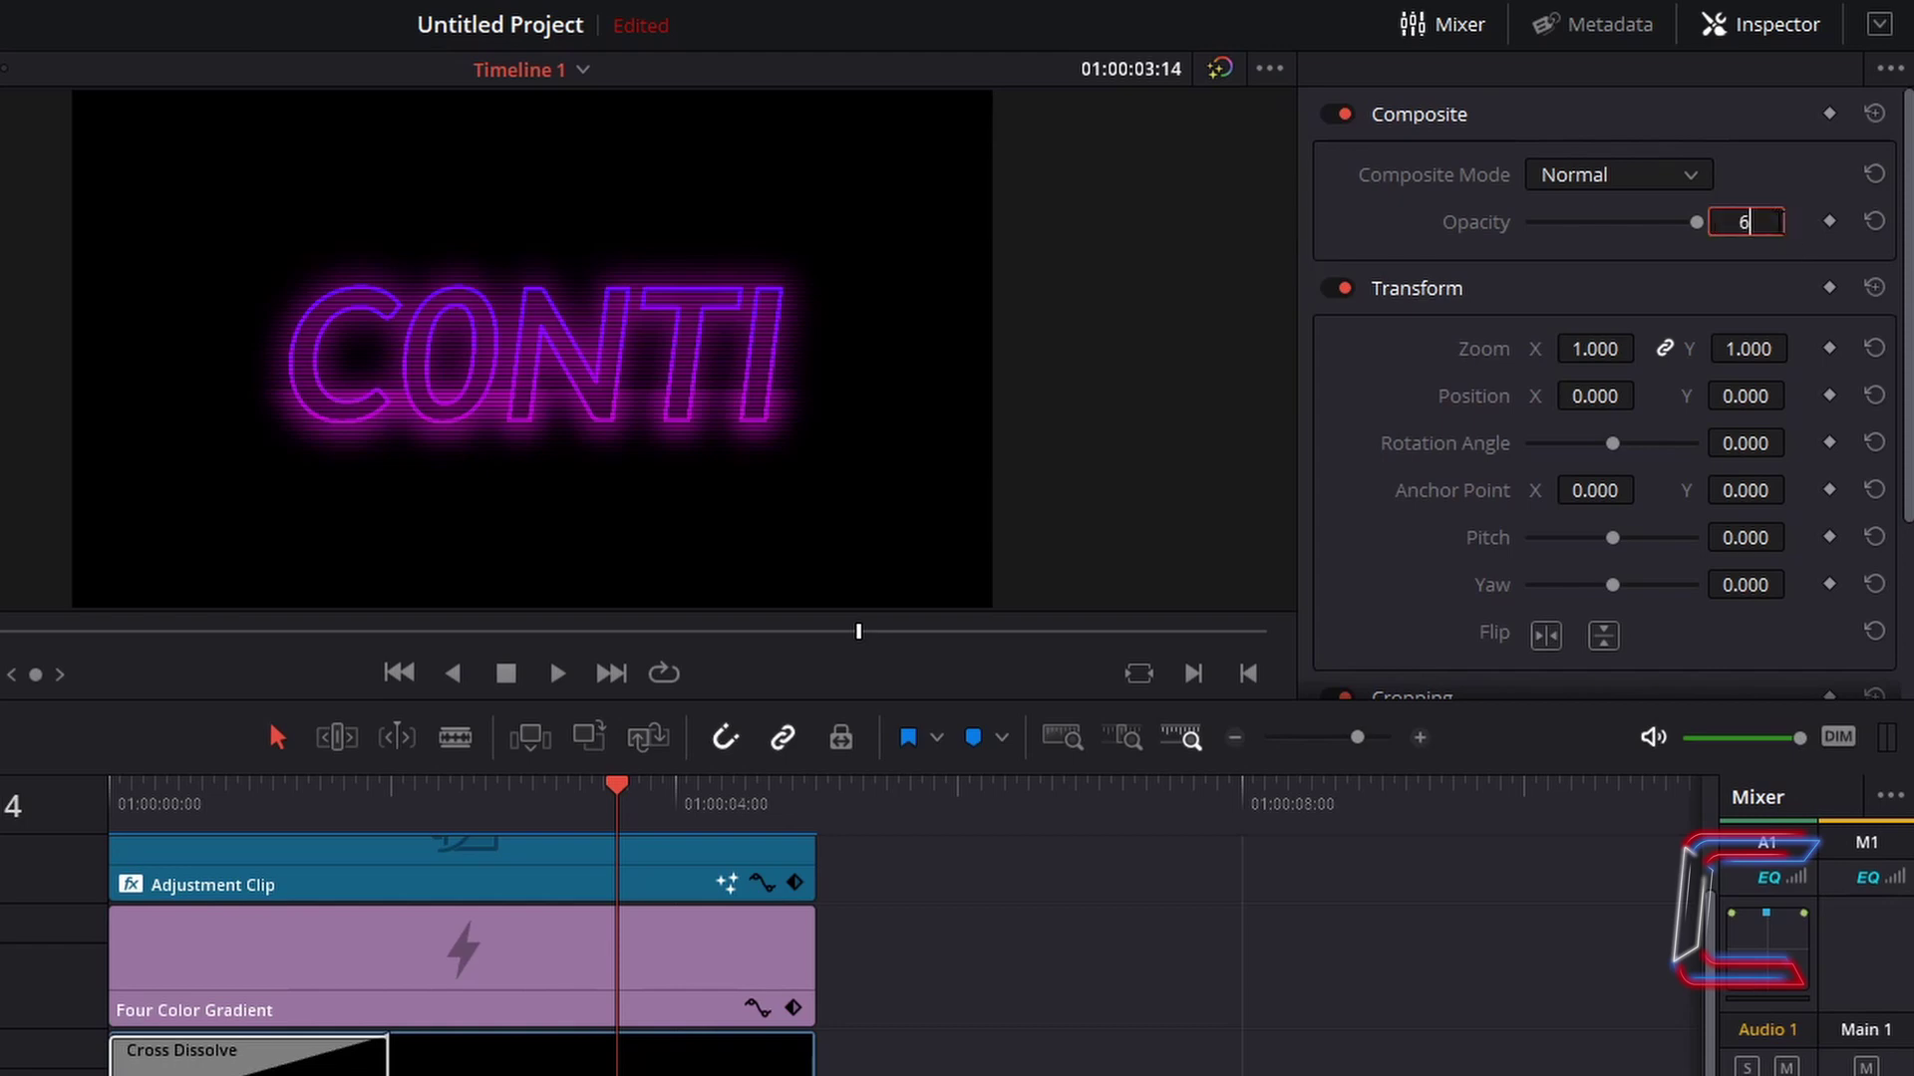
{"action": "type", "text": "0"}
{"action": "key", "text": "Return"}
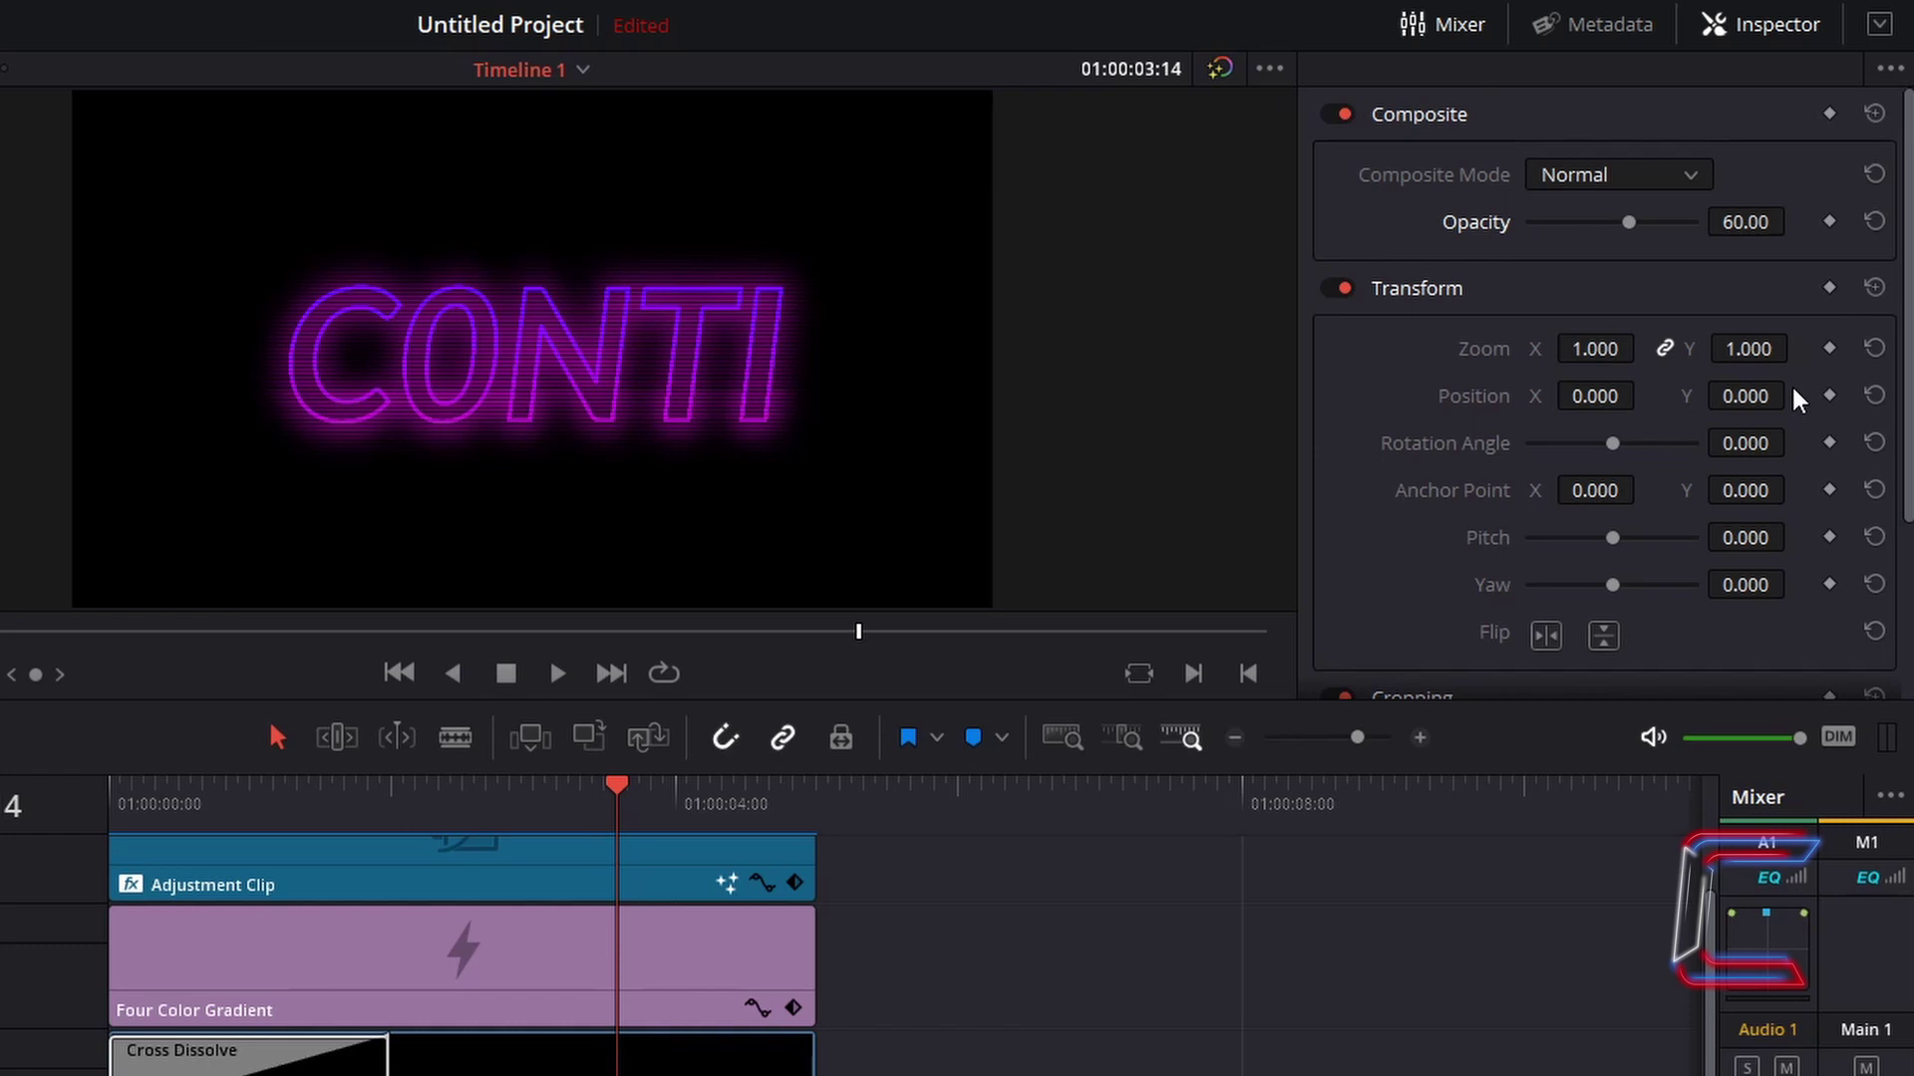
- Lower the copy by setting its Transform Position Y to -100
{"action": "left_click", "coordinate": [1746, 395]}
{"action": "type", "text": "-100"}
{"action": "key", "text": "Return"}
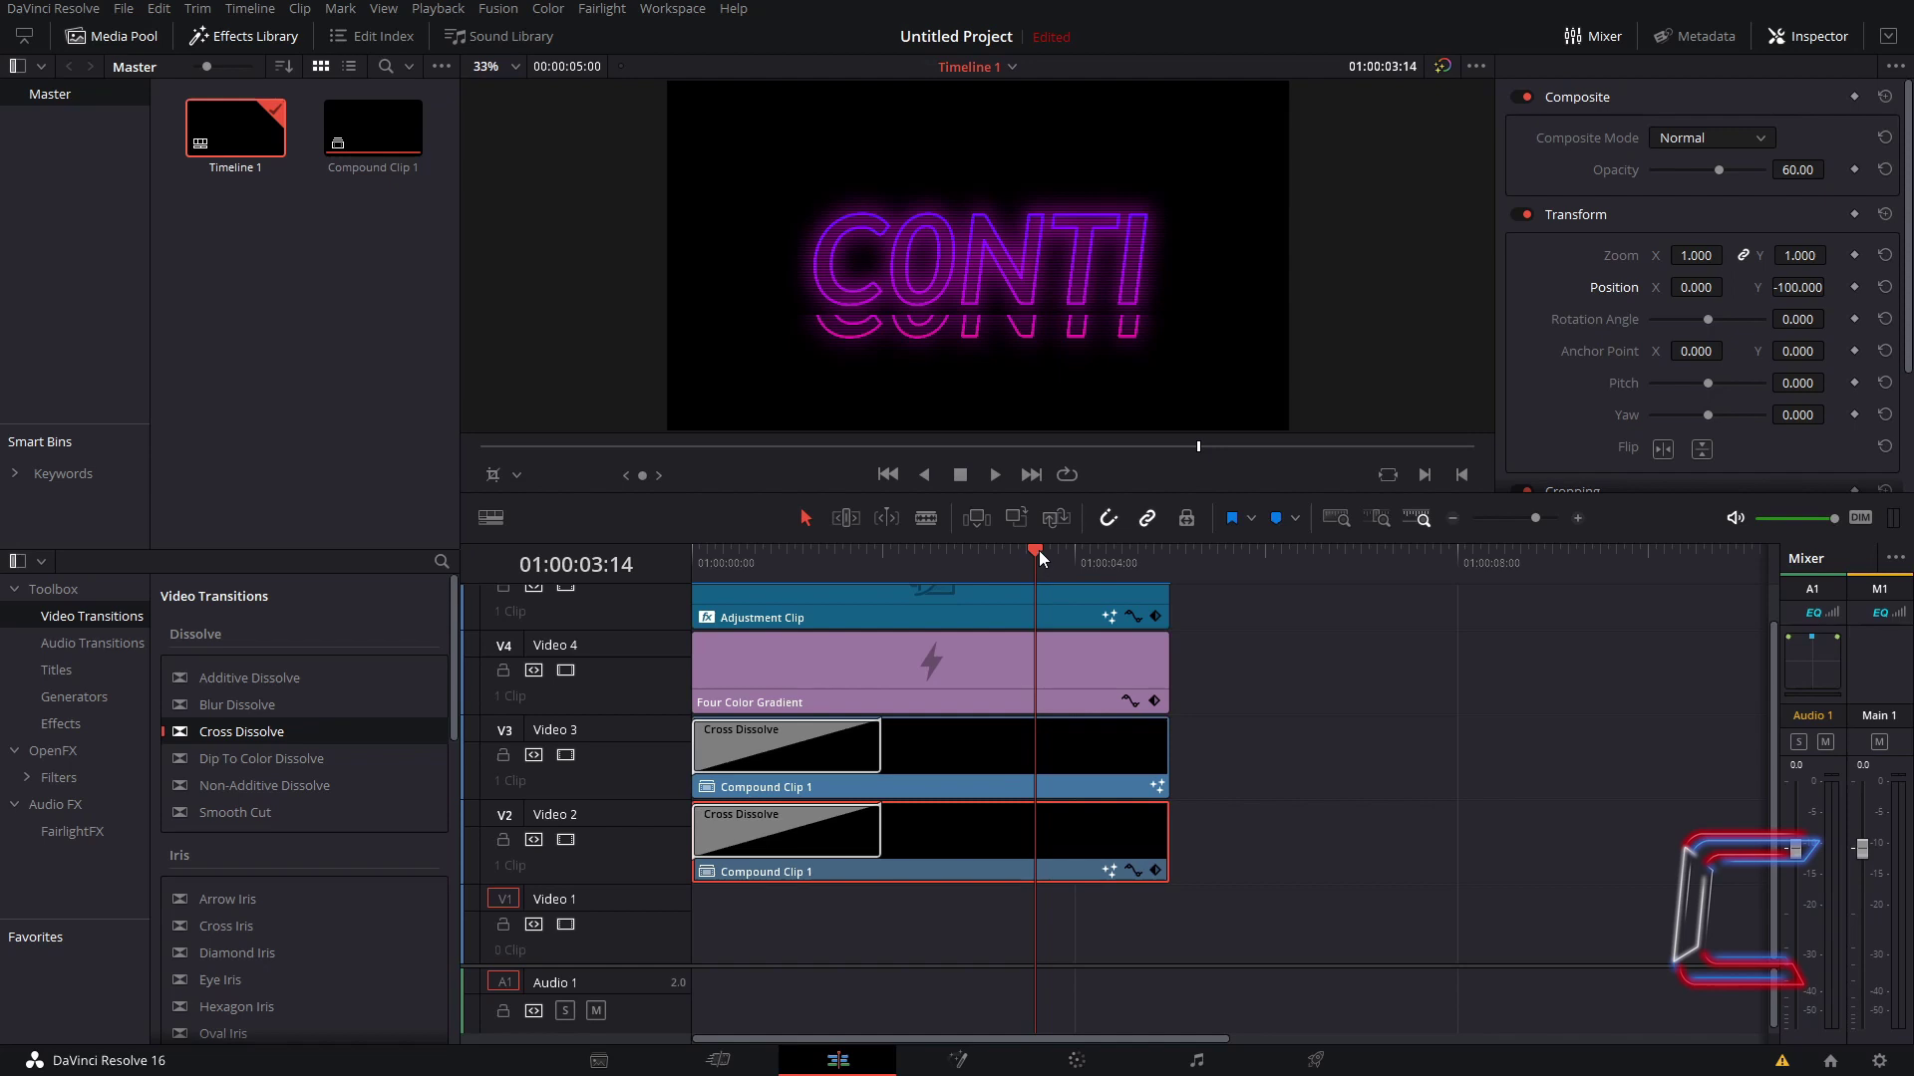
- Paste another cropped copy at the clips' end and move it to Video 1
{"action": "left_click_drag", "start_coordinate": [1038, 550], "coordinate": [1170, 556]}
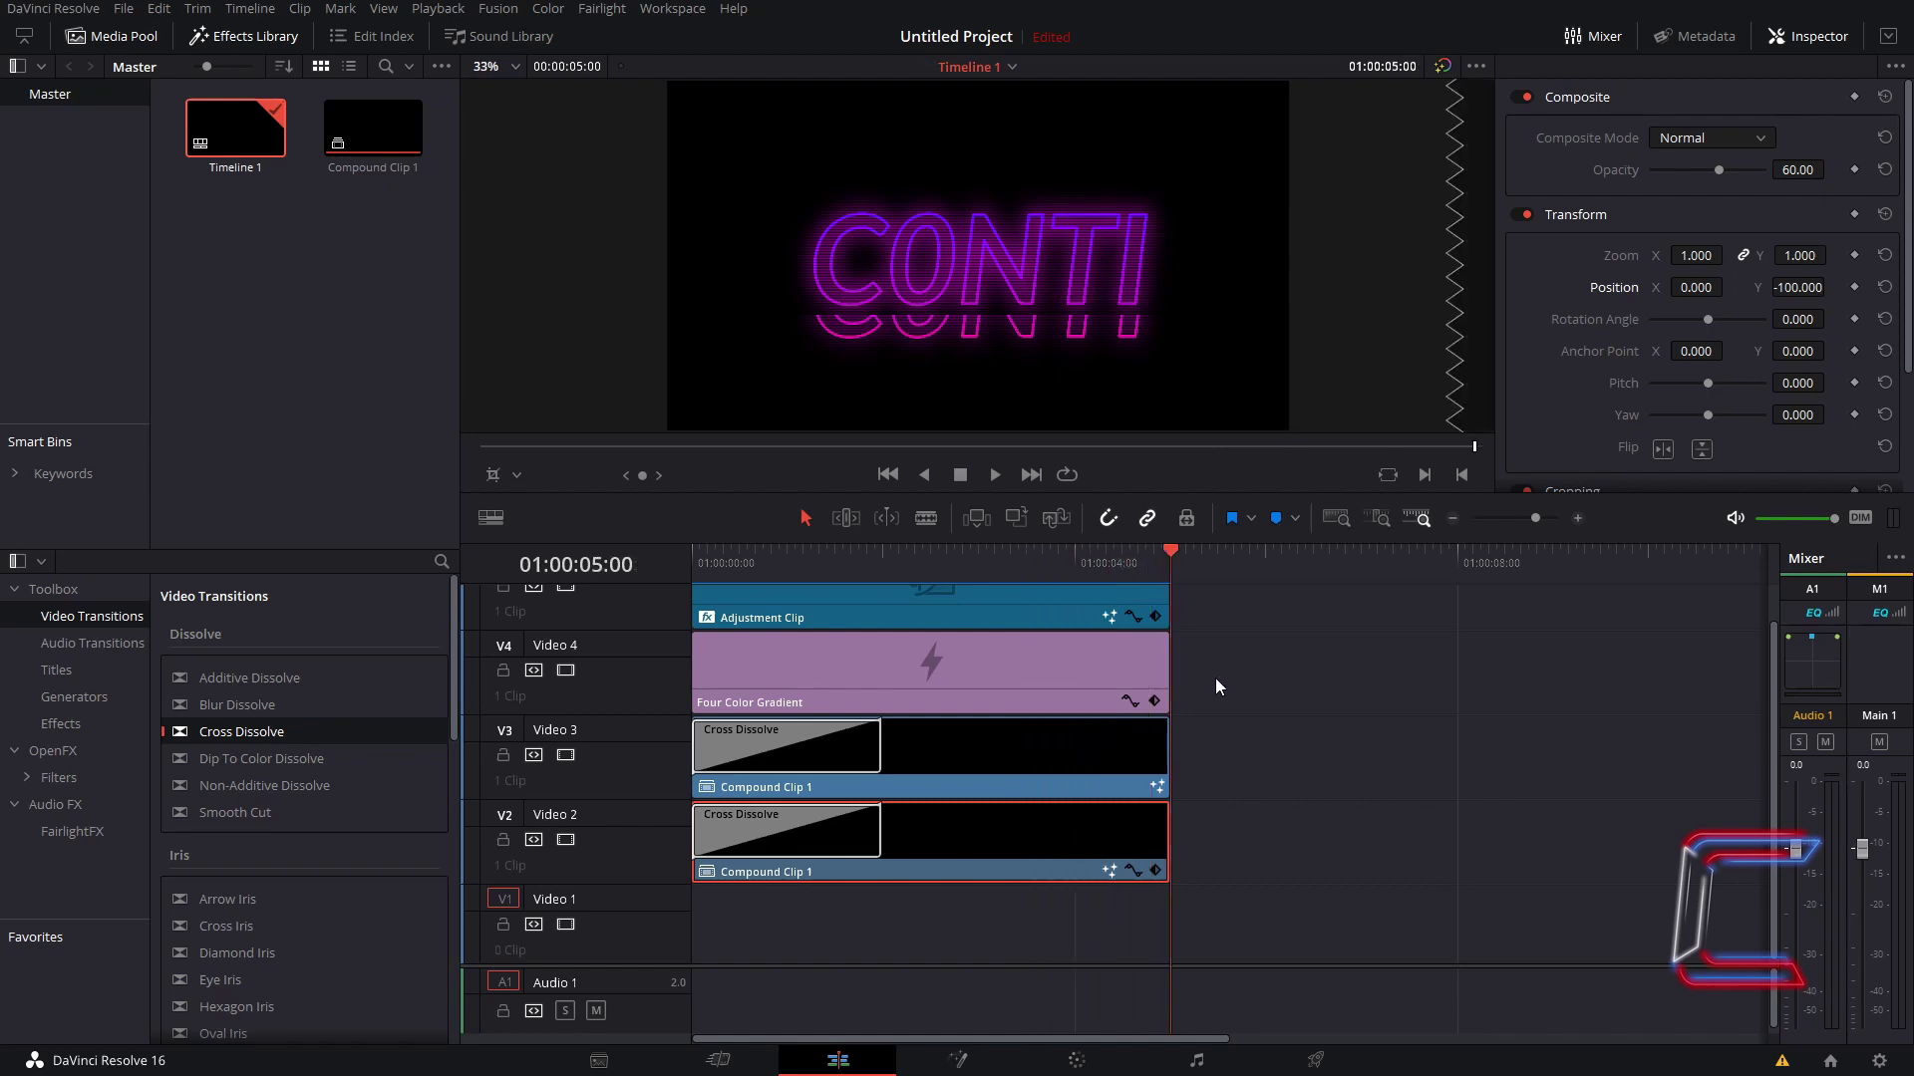
{"action": "key", "text": "ctrl+v"}
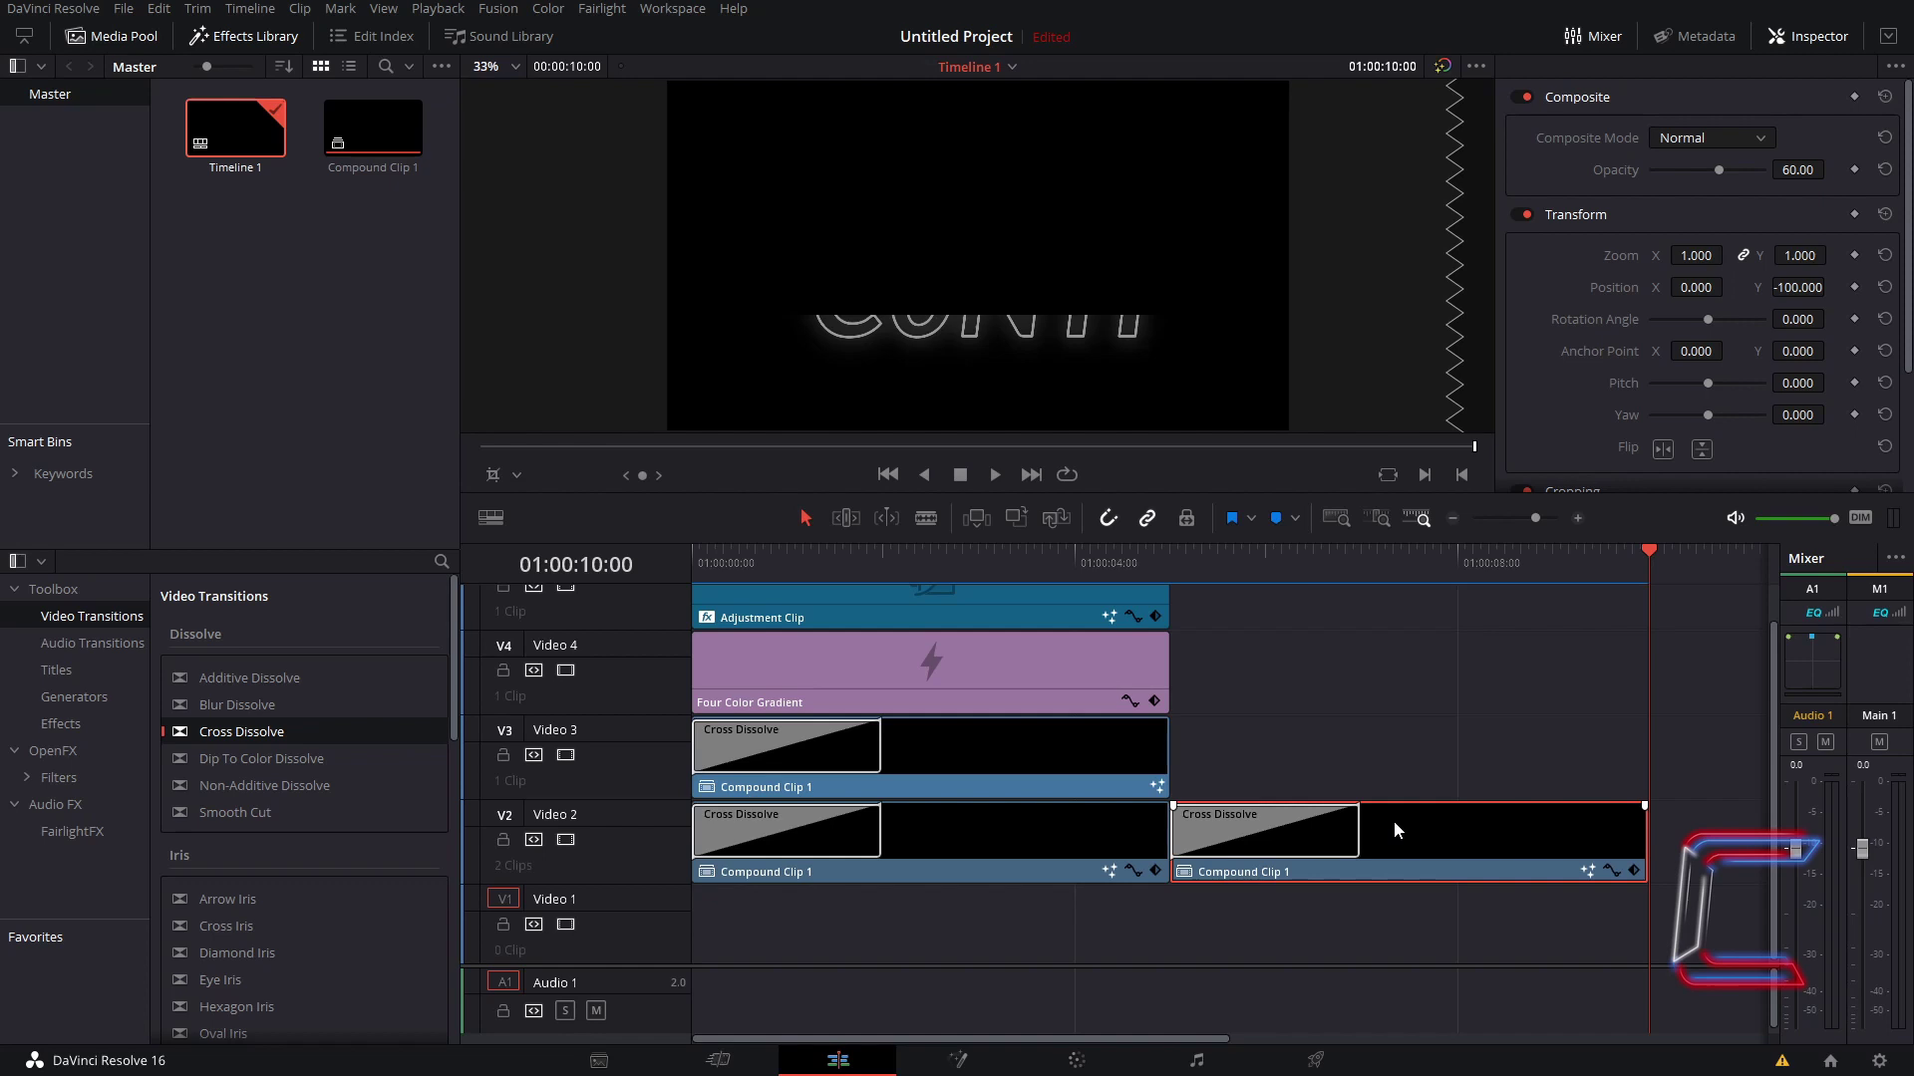
{"action": "left_click_drag", "start_coordinate": [1393, 821], "coordinate": [907, 937]}
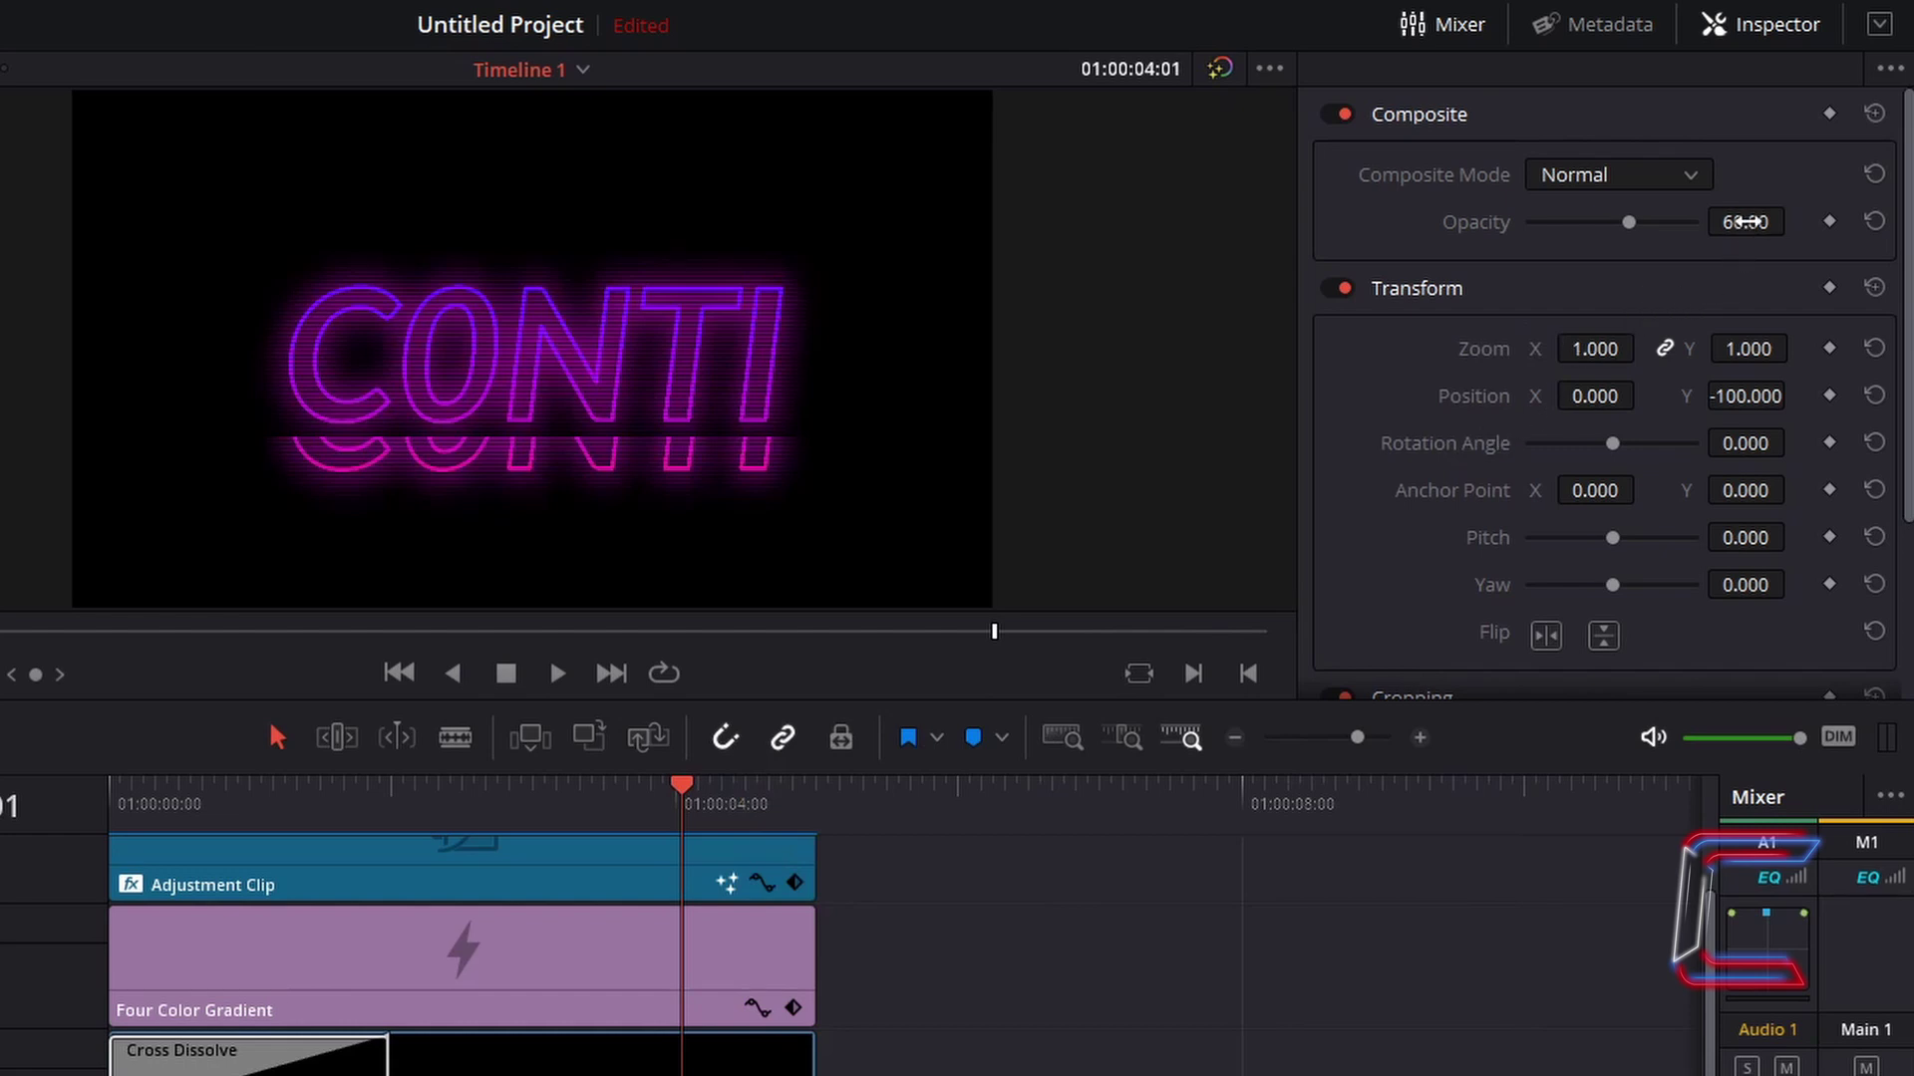
- Set the new copy's opacity to 30 and enter Position Y -200
{"action": "left_click", "coordinate": [1759, 223]}
{"action": "type", "text": "30"}
{"action": "key", "text": "Return"}
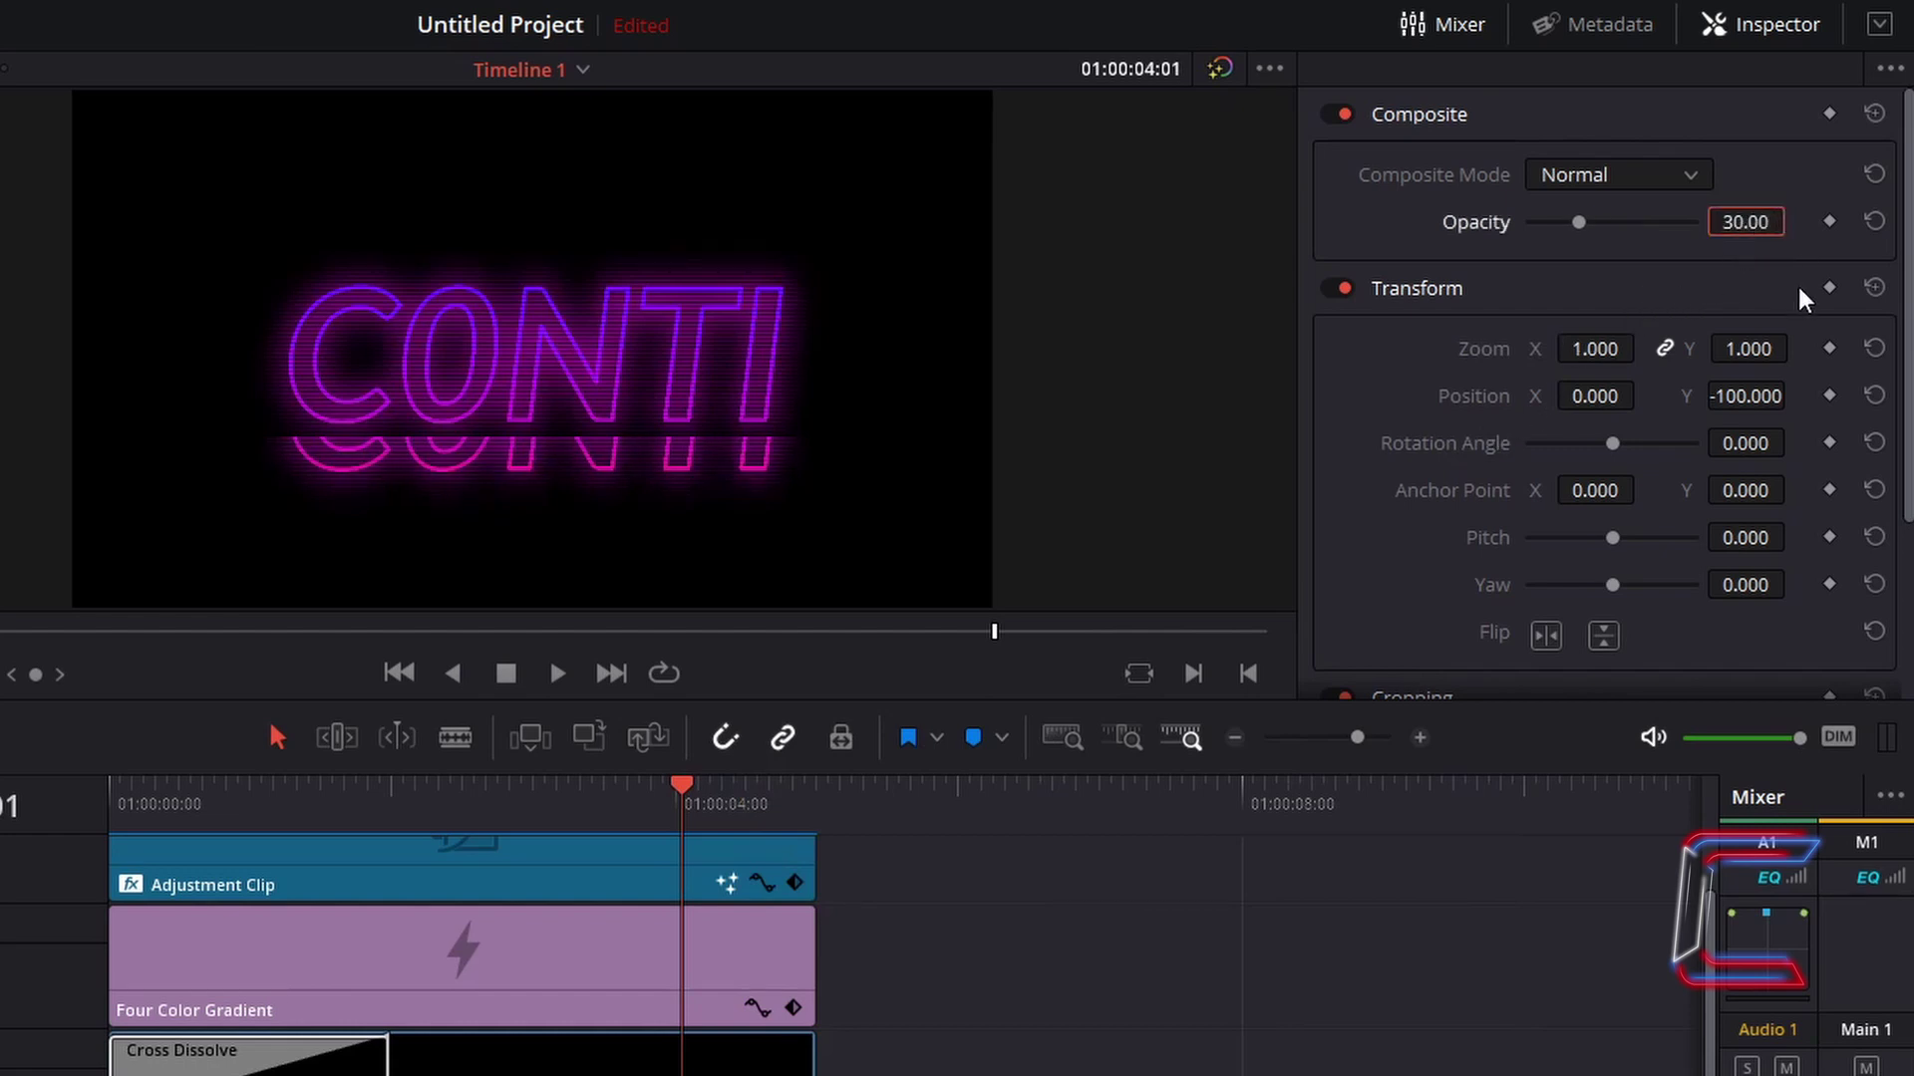
{"action": "left_click", "coordinate": [1782, 397]}
{"action": "type", "text": "-200"}
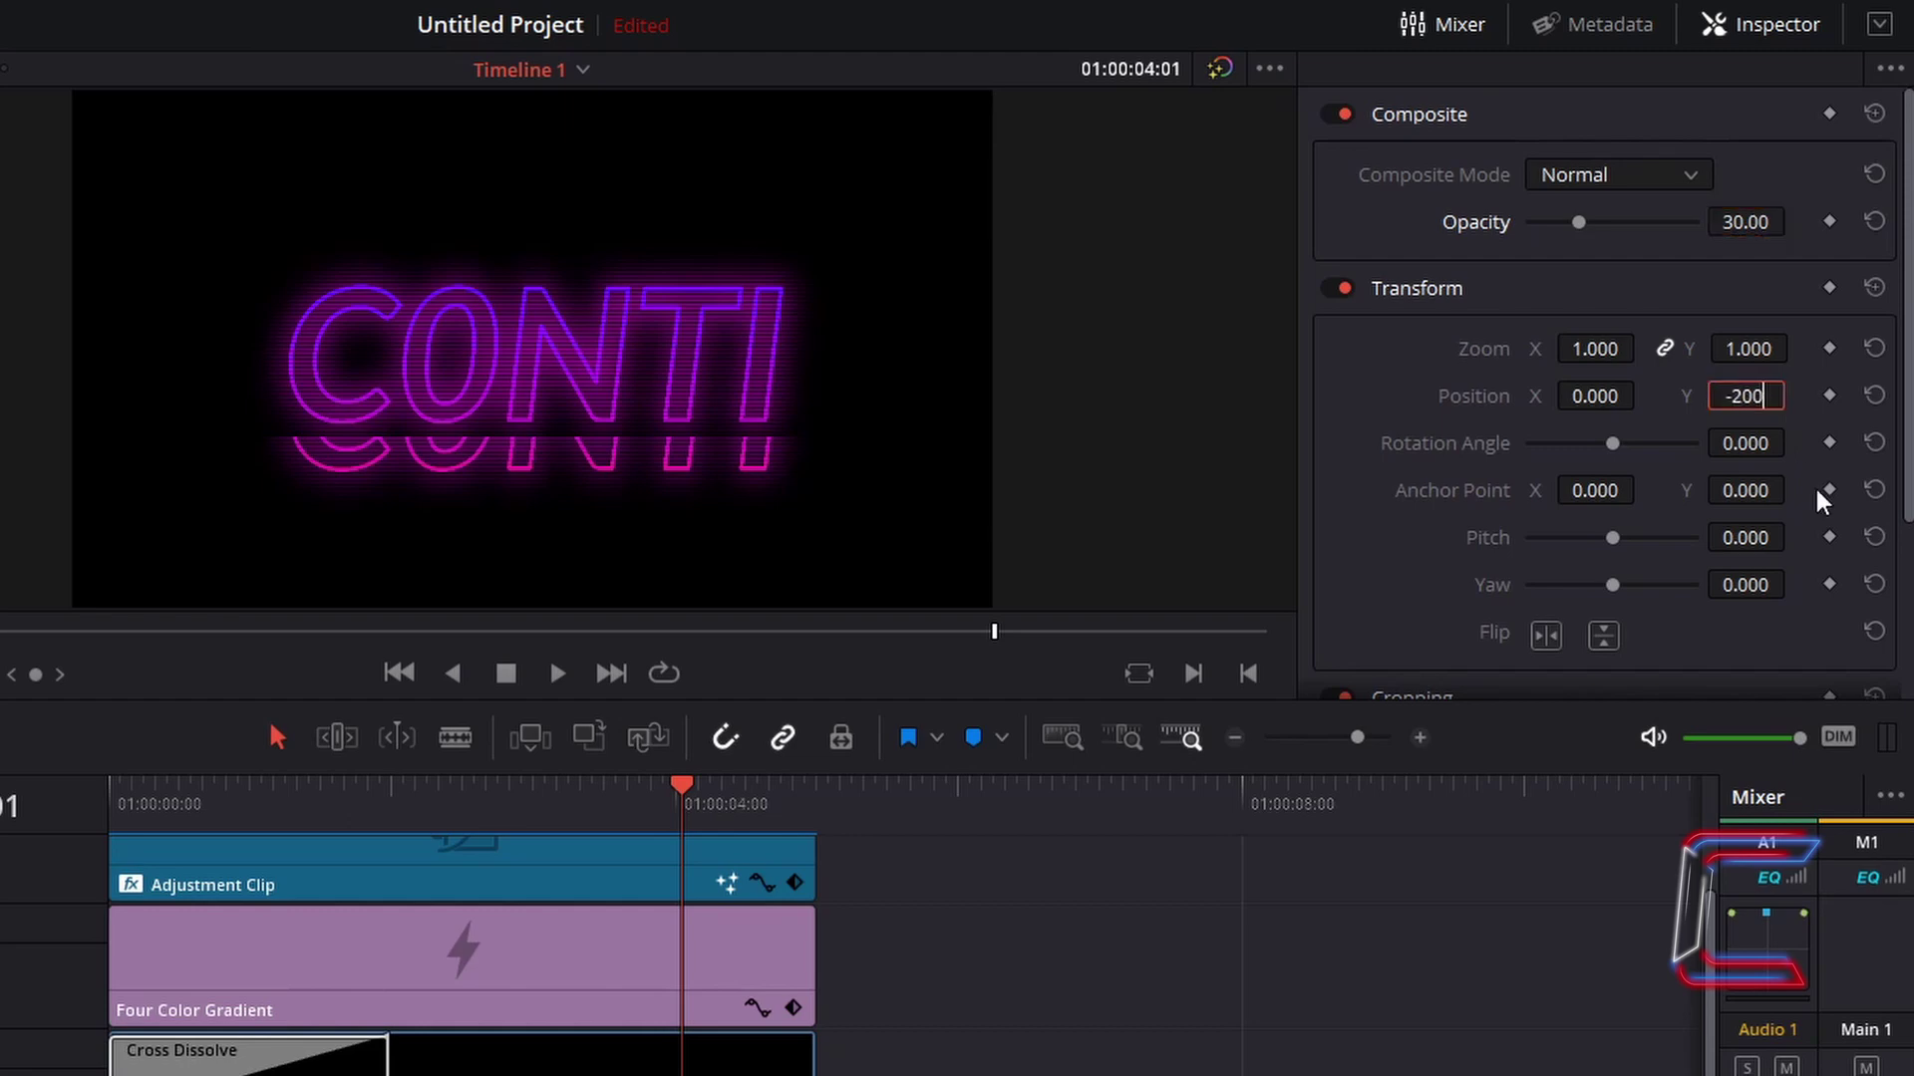